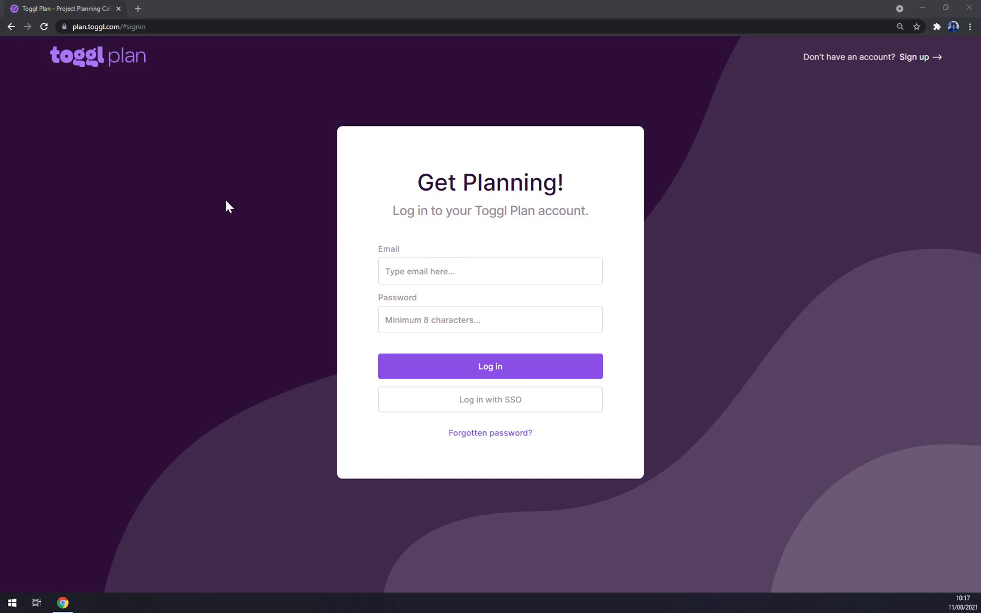
# Step: Log in with the saved account e-mail and the account password
pyautogui.click(414, 271)
pyautogui.click(421, 298)
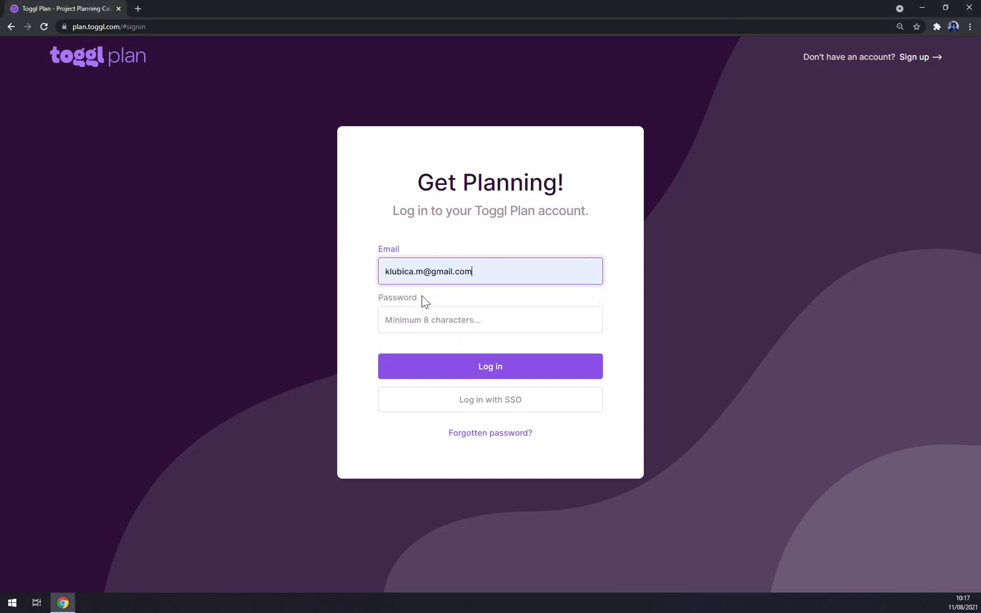
pyautogui.press('Tab')
pyautogui.write('••••••')
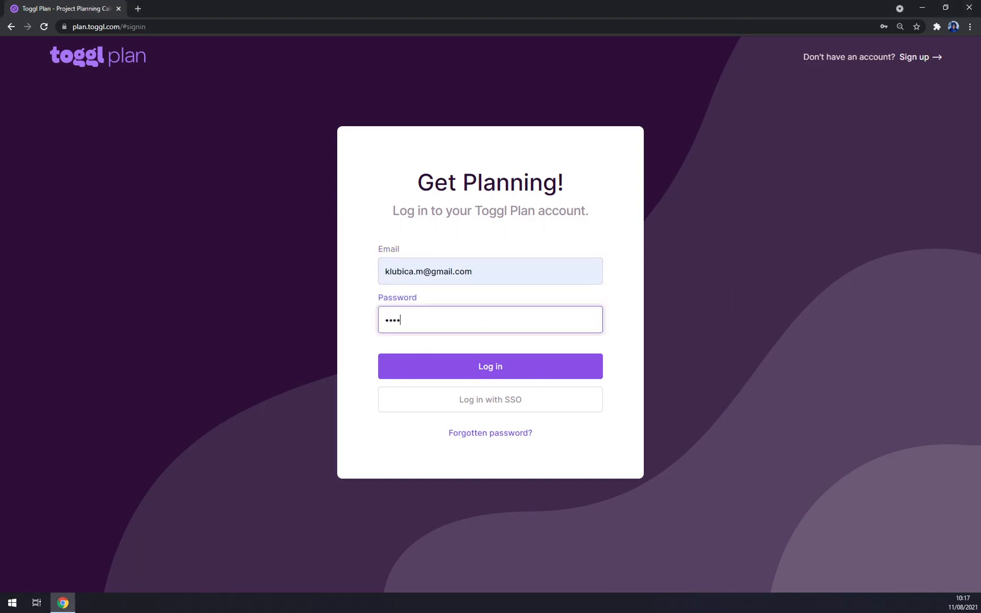
pyautogui.write('•••••')
pyautogui.click(413, 367)
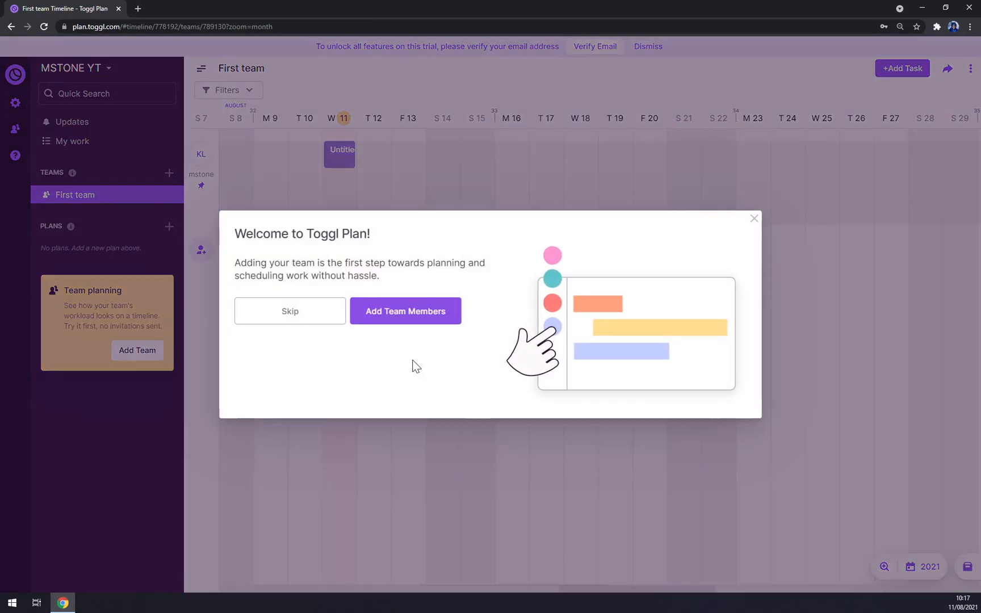
# Step: Skip the welcome prompt and check the MSTONE YT workspace list twice
pyautogui.click(328, 313)
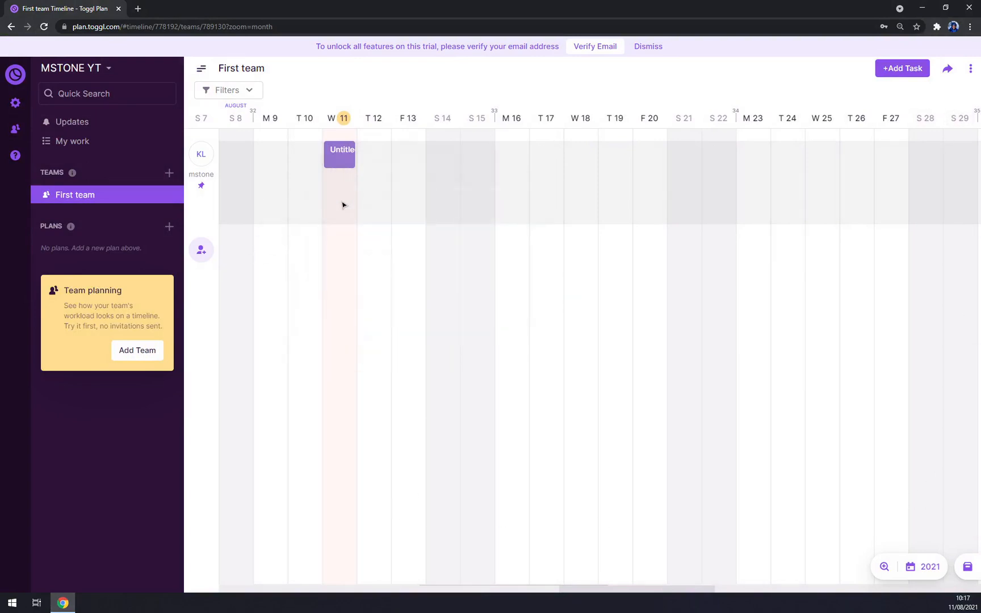
pyautogui.click(121, 65)
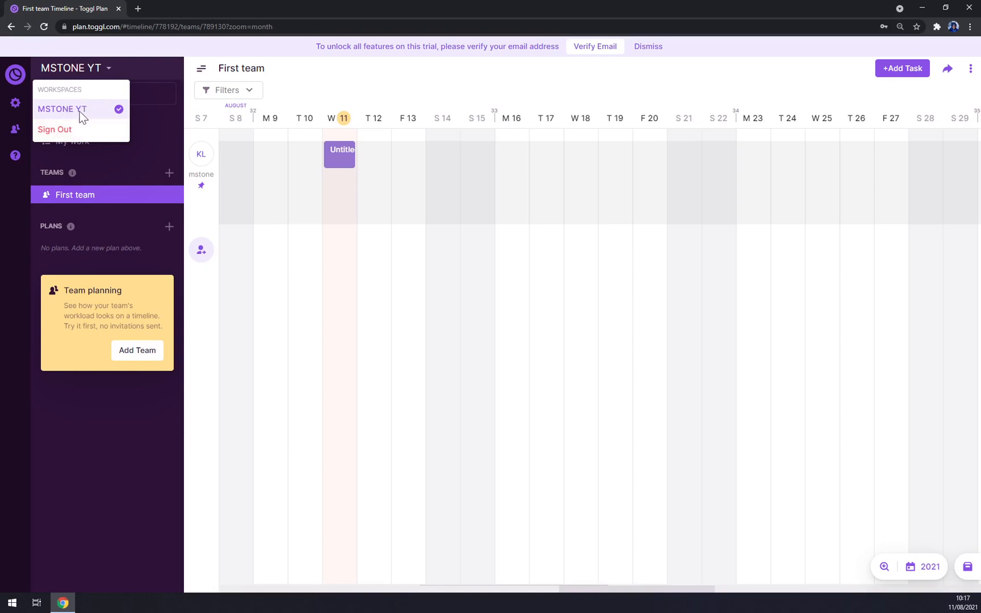
pyautogui.click(101, 68)
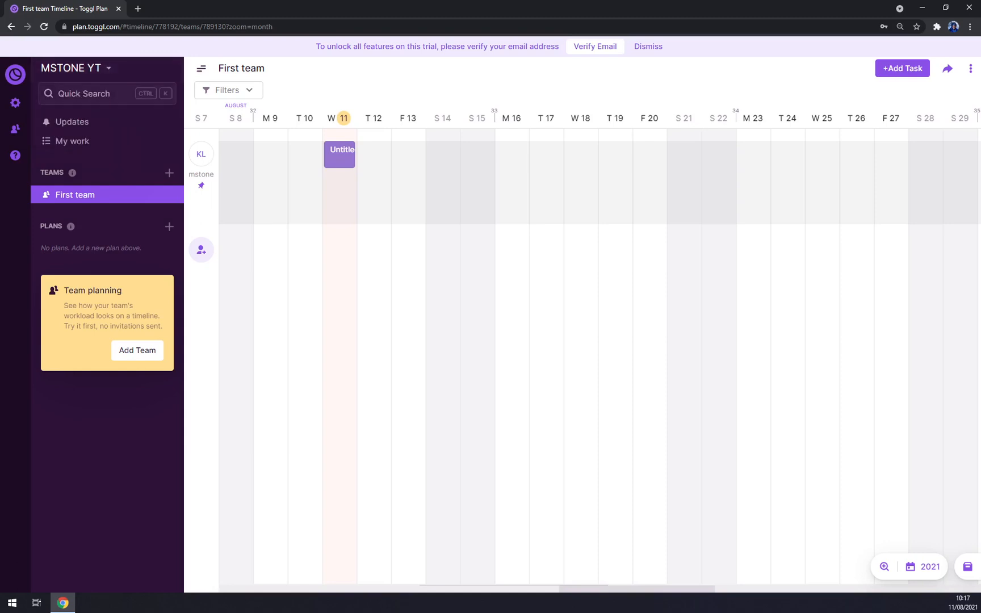
pyautogui.click(102, 70)
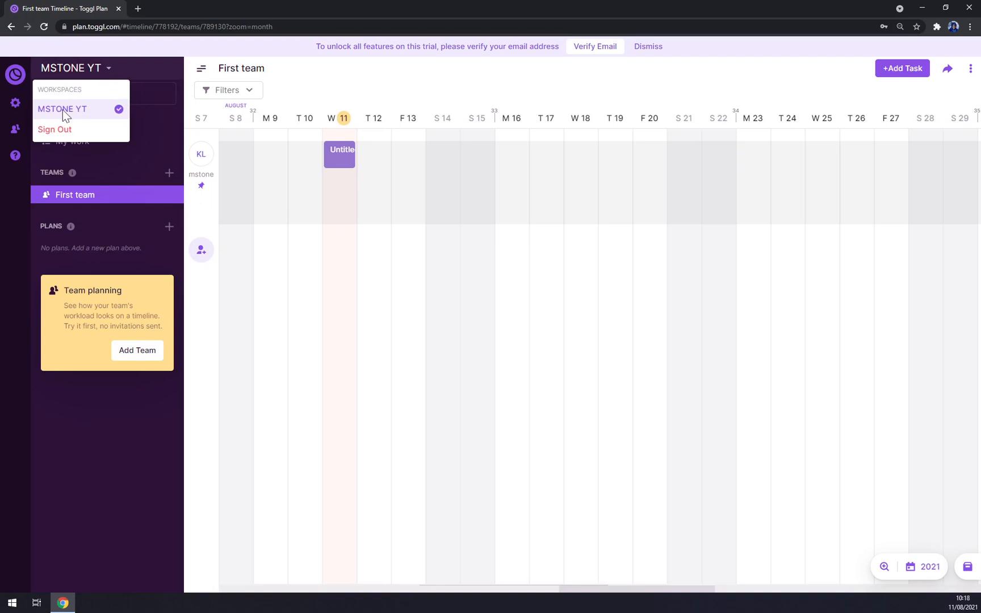
pyautogui.click(109, 68)
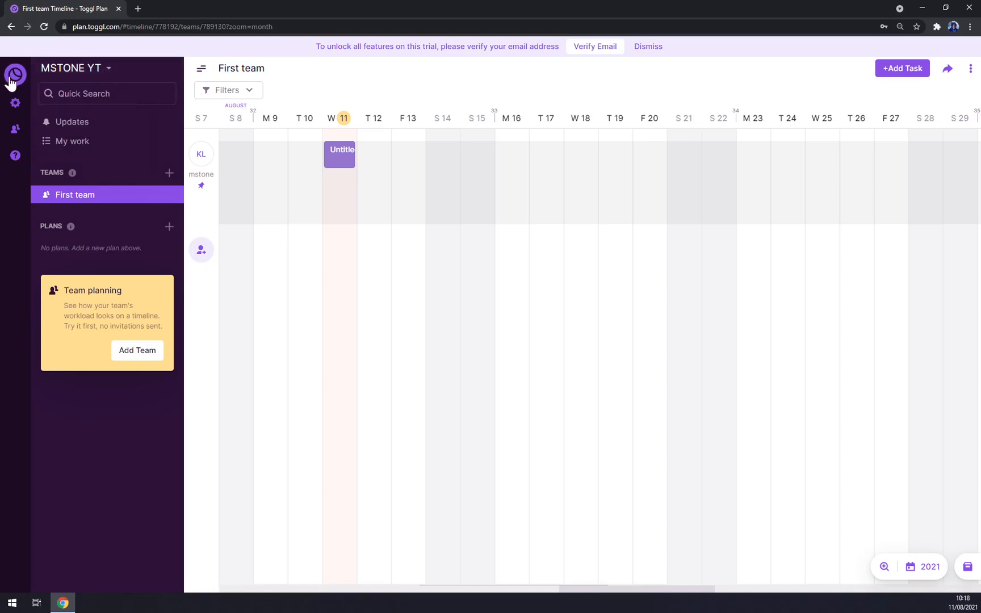
# Step: Open the Workspaces settings, then start and cancel renaming the MSTONE YT workspace
pyautogui.click(16, 103)
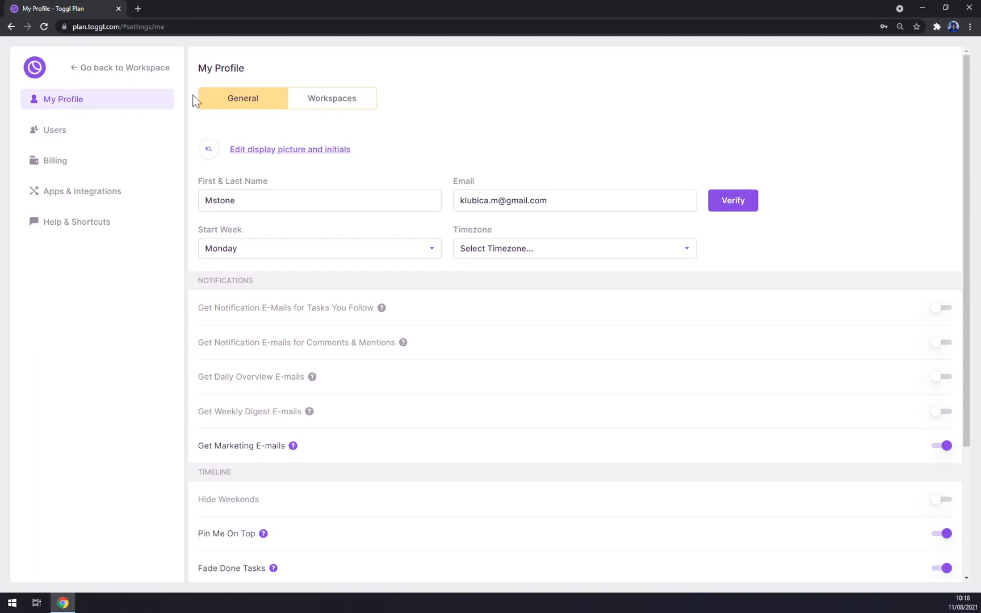
pyautogui.click(345, 106)
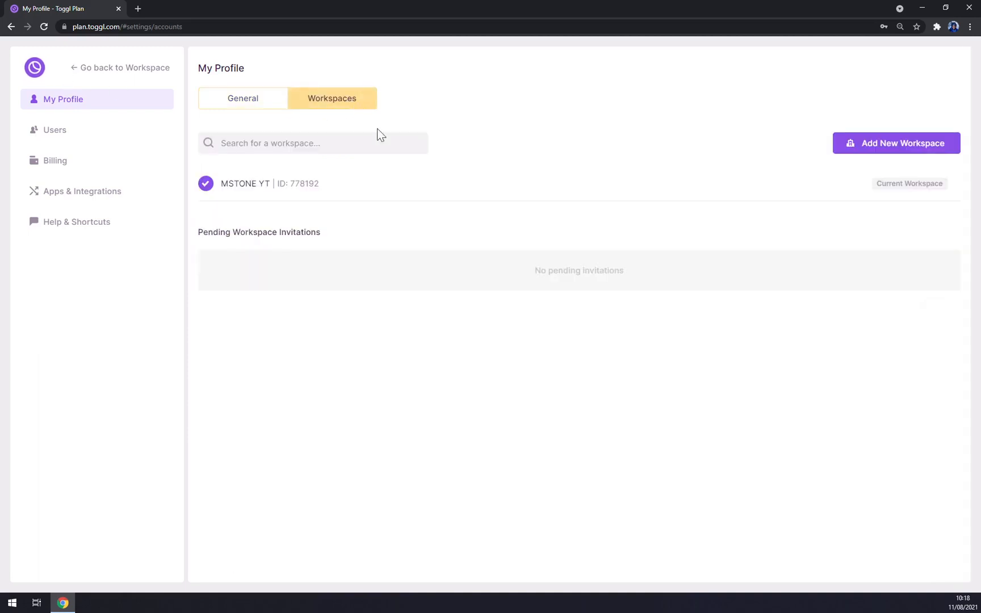
pyautogui.moveTo(863, 197)
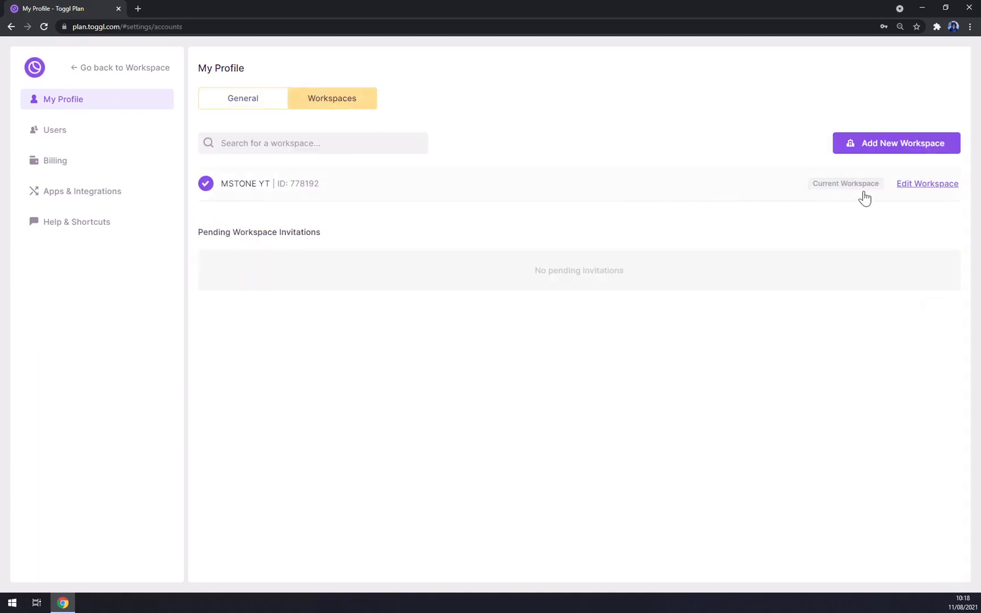
pyautogui.click(928, 184)
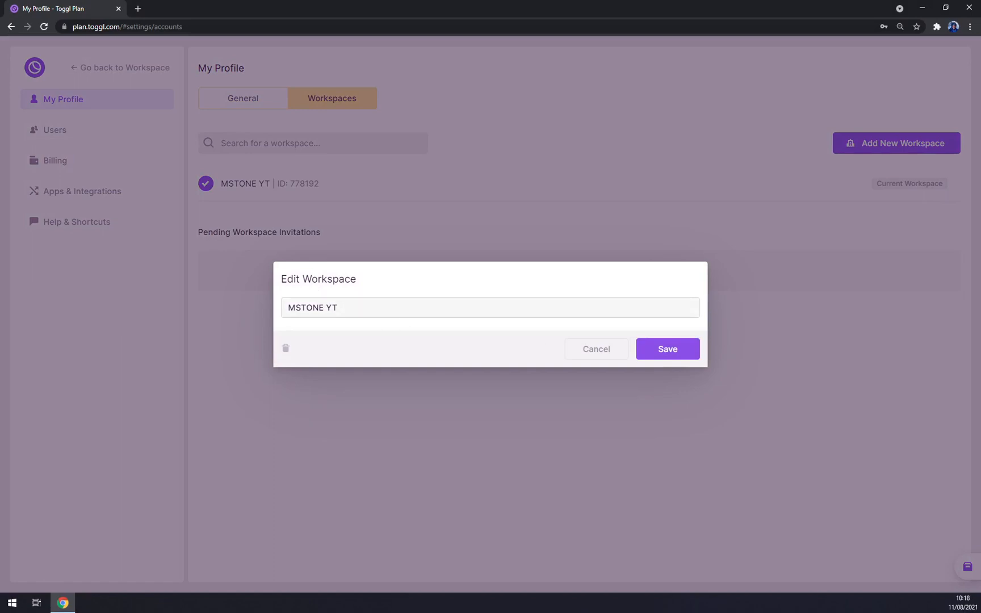
pyautogui.moveTo(341, 307); pyautogui.dragTo(286, 308)
pyautogui.click(591, 350)
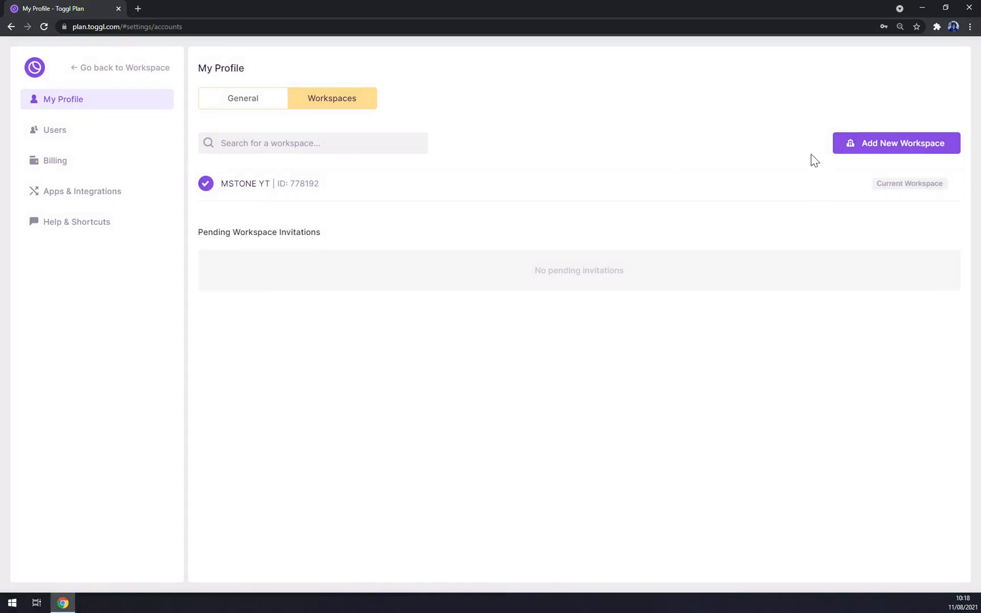
# Step: Try adding a new workspace, which sends the account a verification email
pyautogui.click(917, 149)
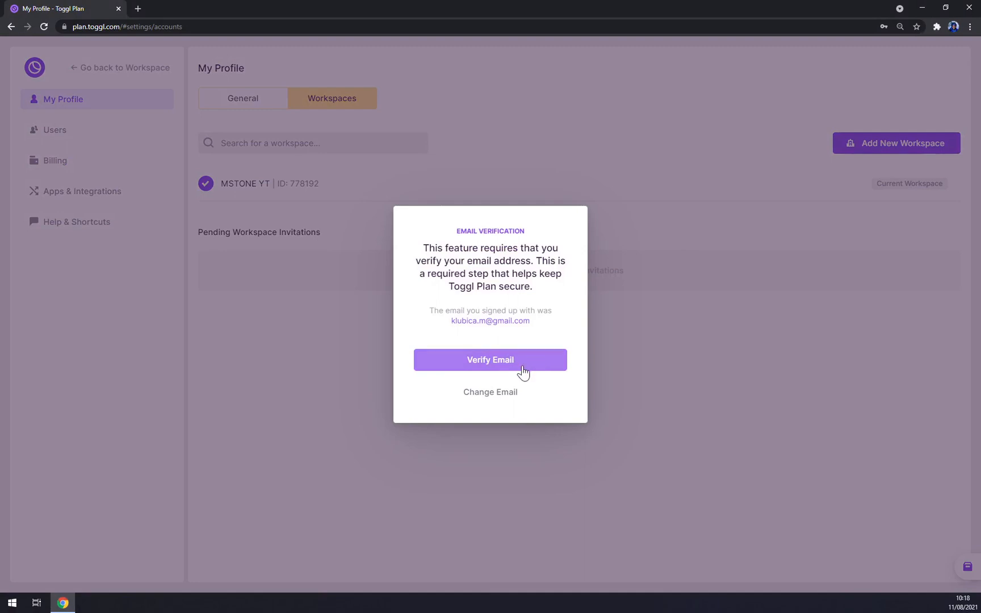
pyautogui.click(483, 370)
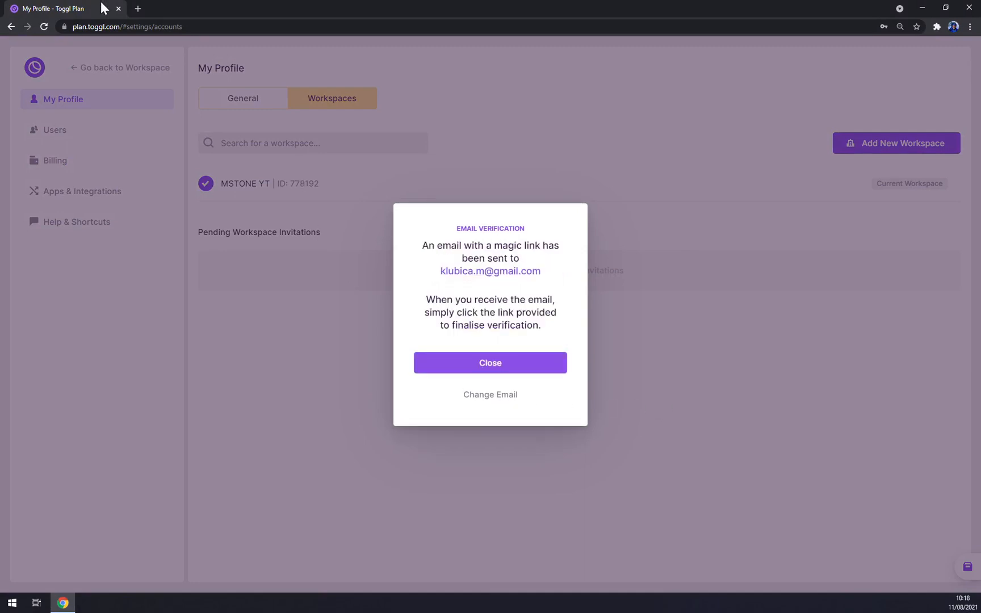
pyautogui.click(499, 366)
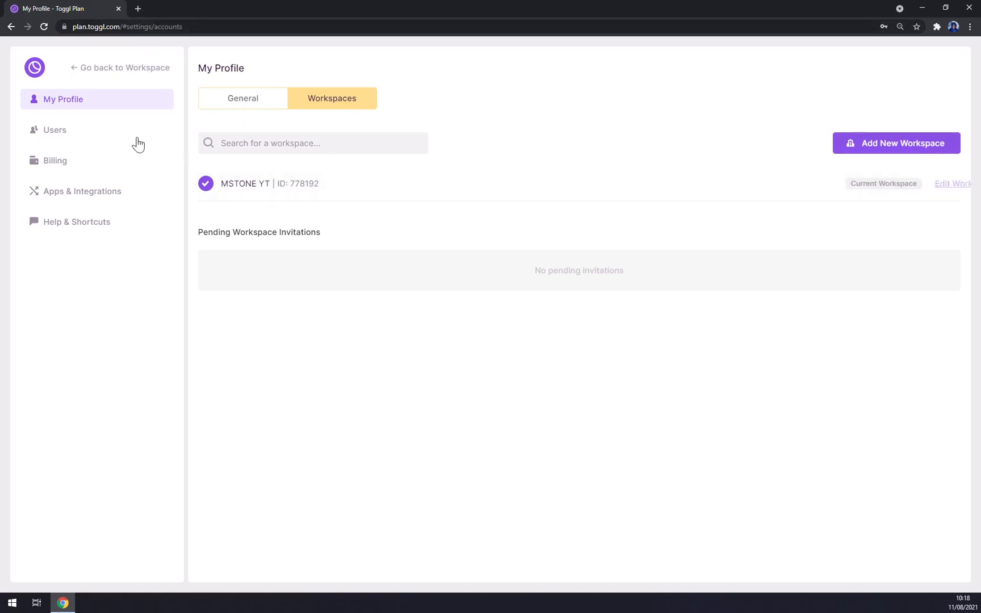
pyautogui.click(84, 140)
# Step: On My Profile, look through the time zone list without changing it
pyautogui.click(119, 102)
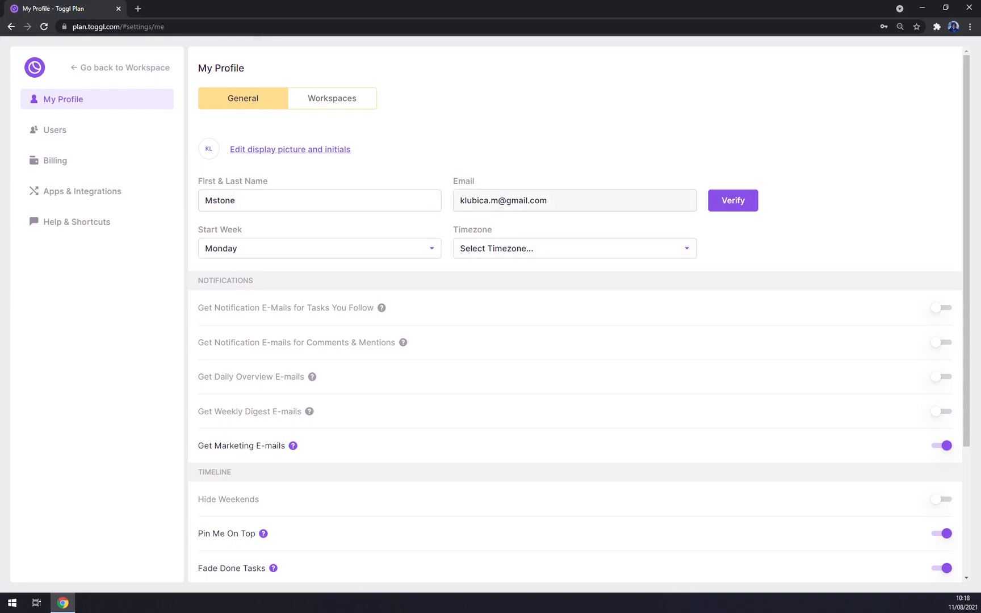
pyautogui.scroll(-2, 245, 265)
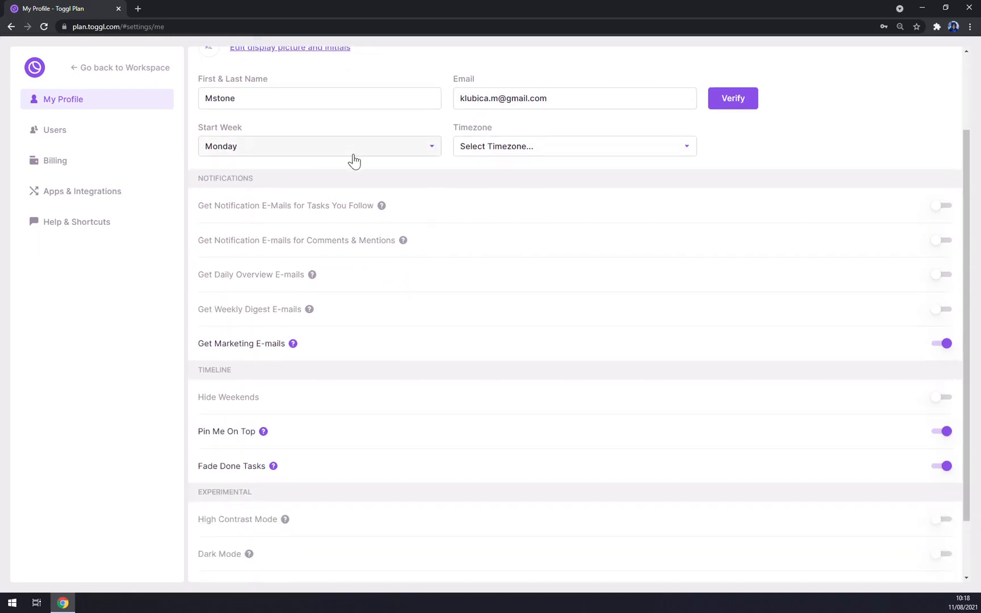
pyautogui.click(519, 151)
pyautogui.scroll(-10, 510, 210)
pyautogui.scroll(9, 510, 210)
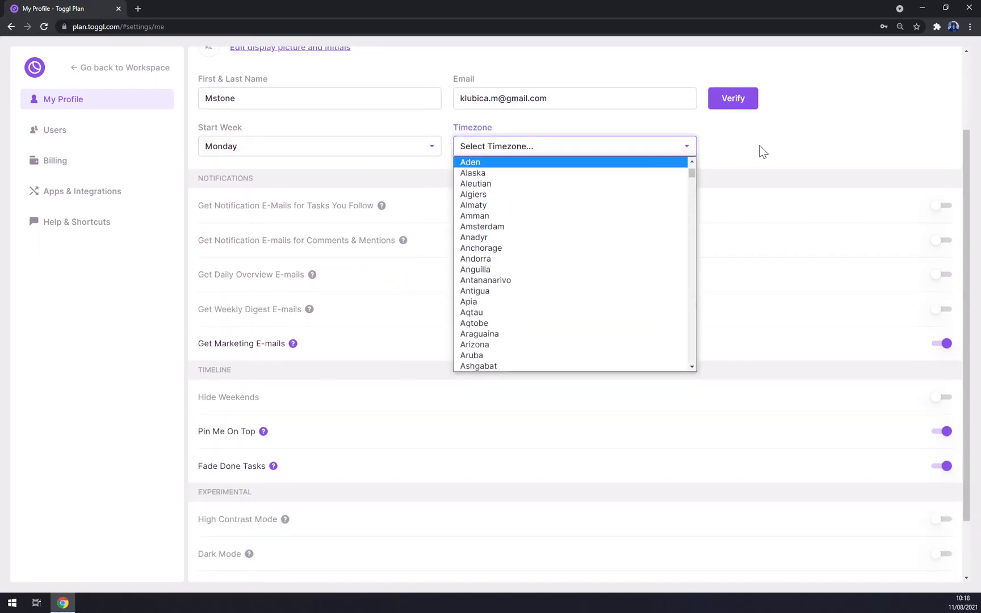
pyautogui.click(762, 151)
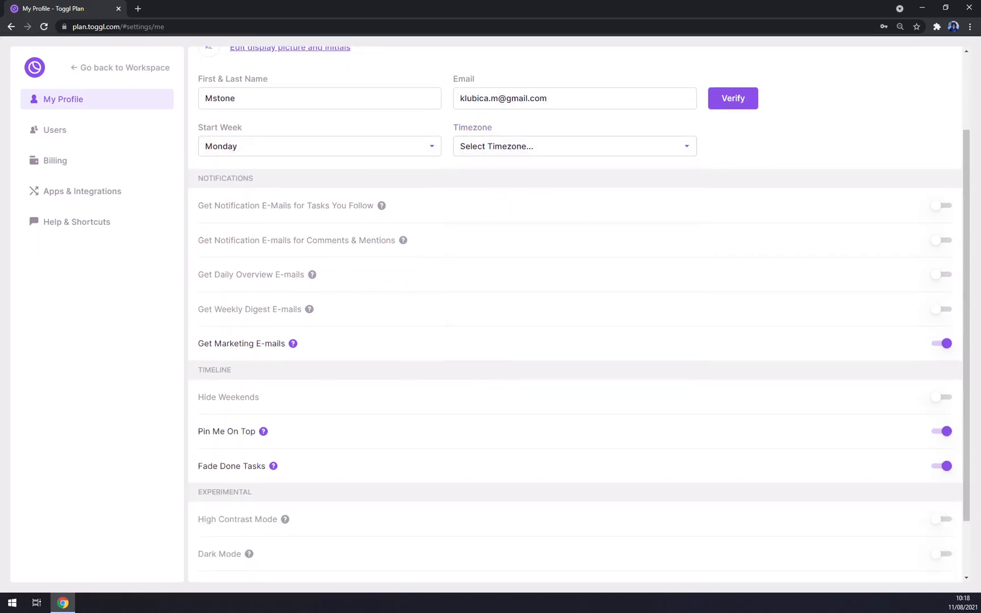
# Step: Scroll through the profile page and go to the Users settings
pyautogui.scroll(-1, 287, 205)
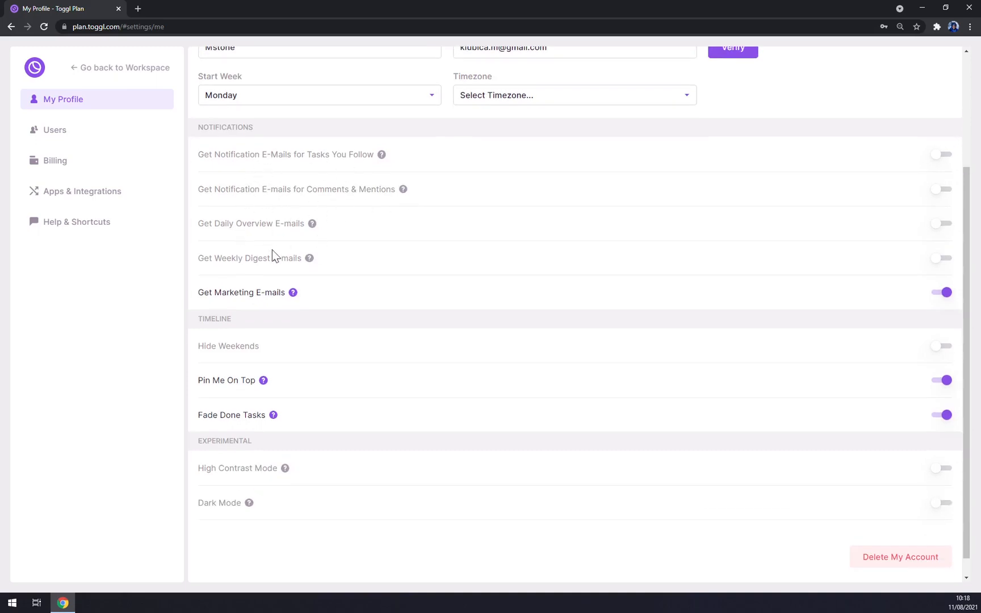
pyautogui.scroll(-1, 273, 255)
pyautogui.moveTo(265, 360)
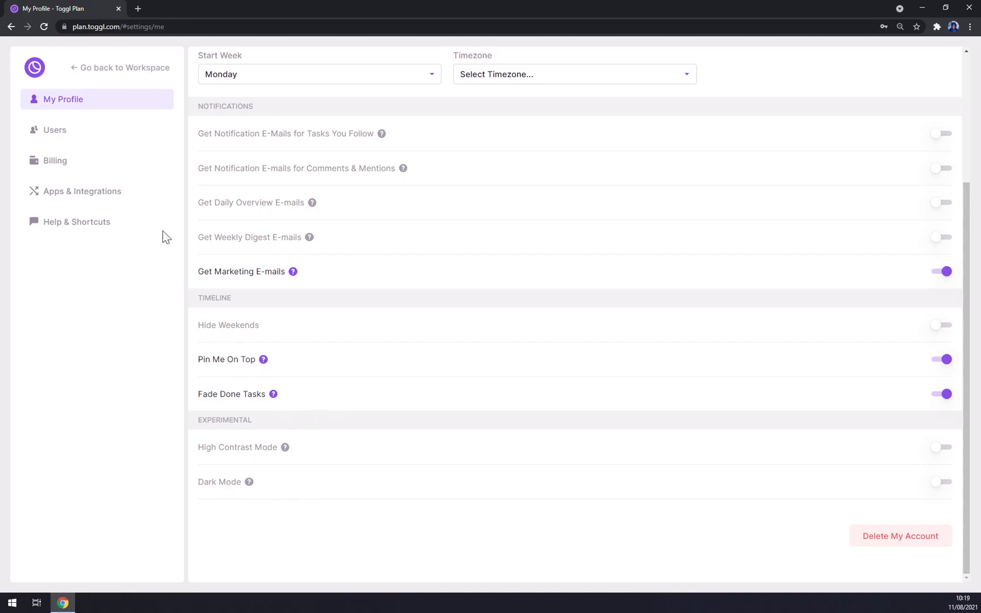
pyautogui.click(66, 142)
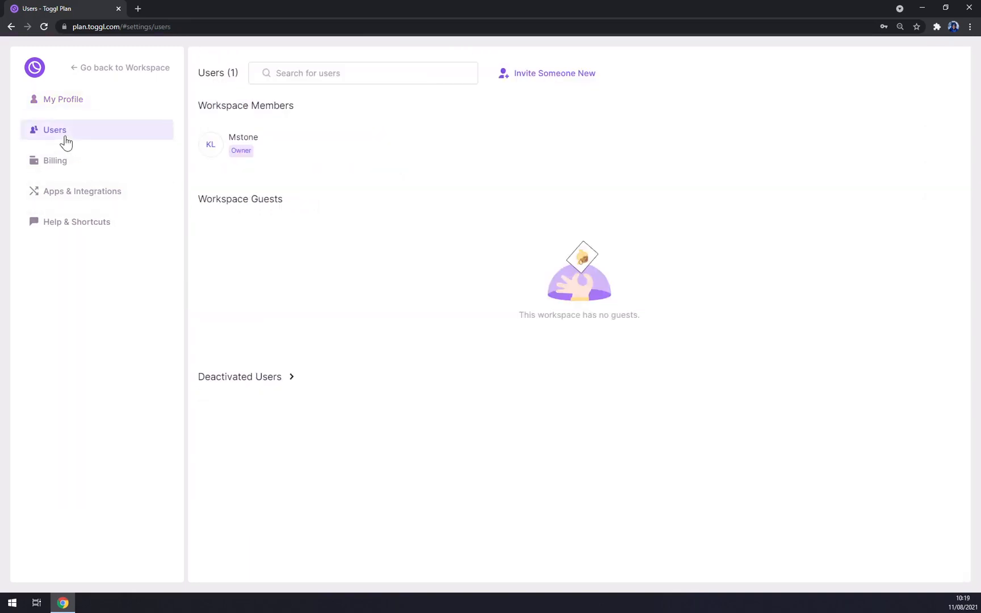
# Step: Start inviting a new person, entering their name and e-mail address
pyautogui.click(340, 73)
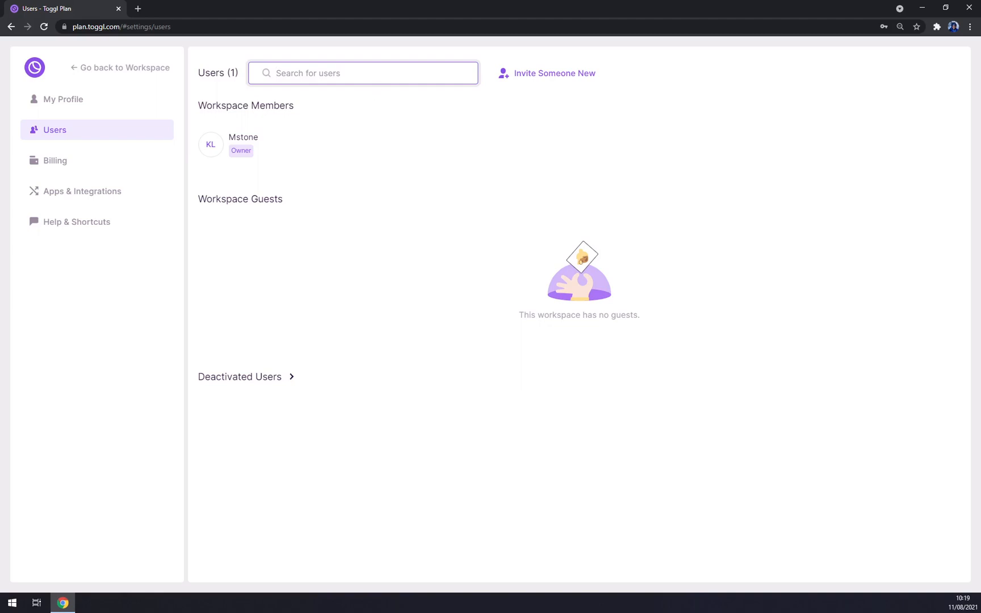
pyautogui.click(553, 81)
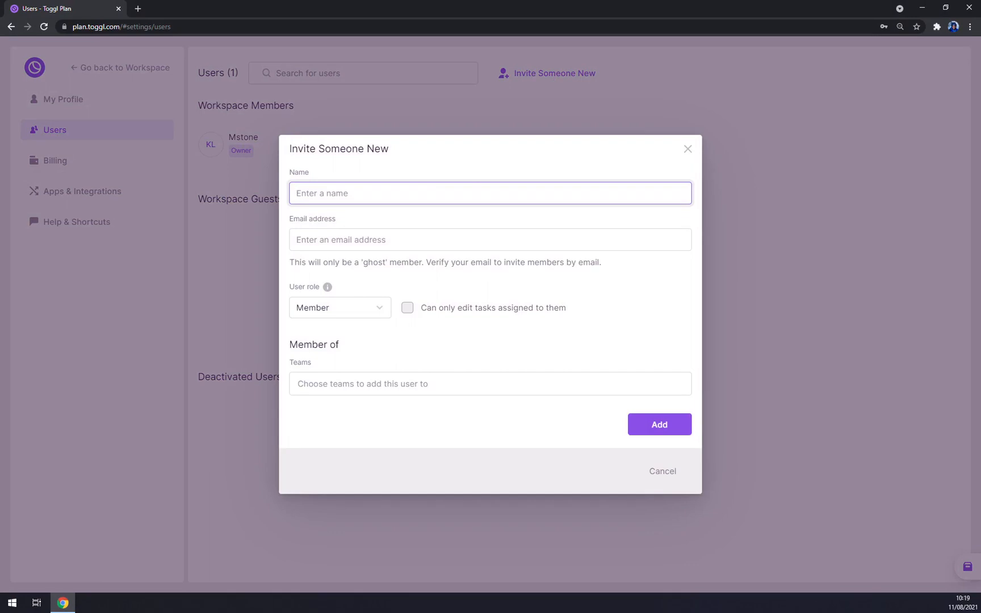
pyautogui.write('Matt')
pyautogui.press('Tab')
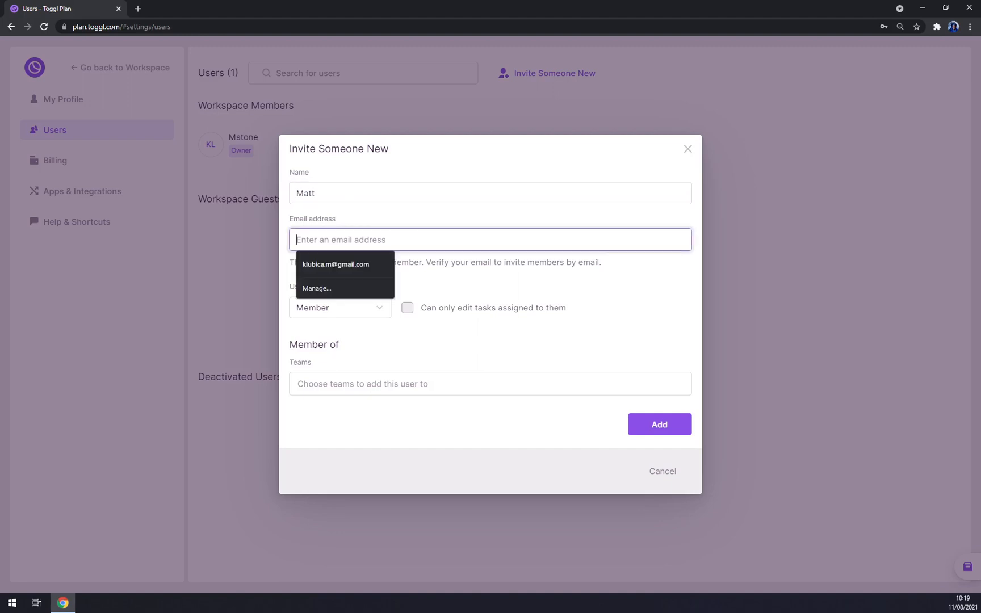
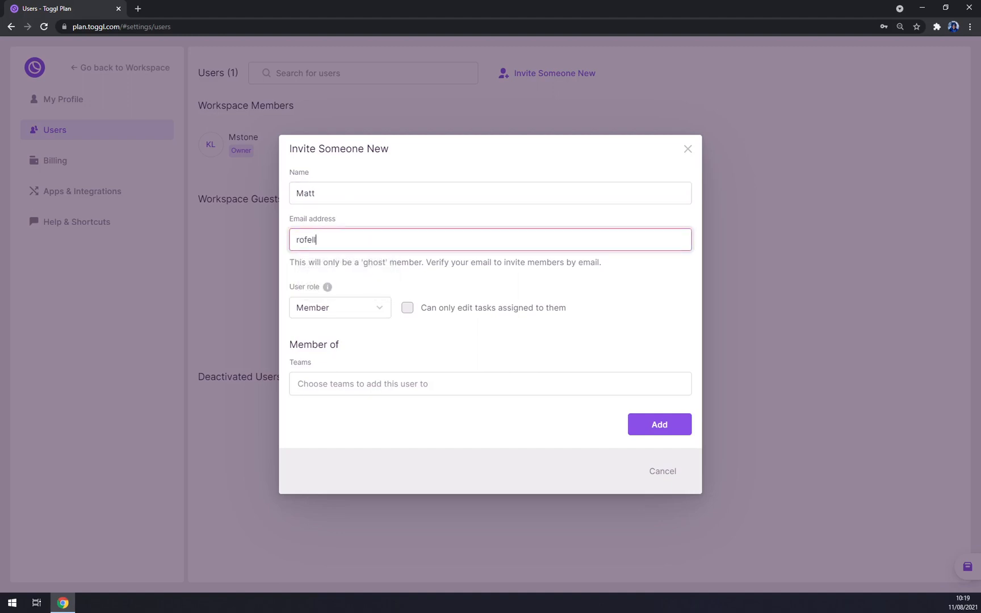
# Step: Keep the Member role, assign the First team, and add the user
pyautogui.click(379, 308)
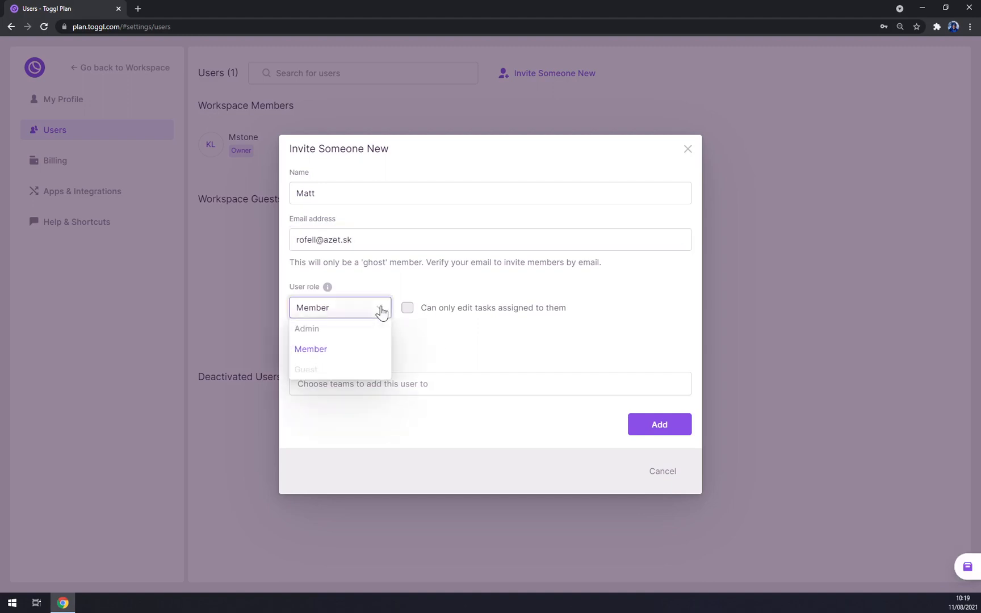
pyautogui.click(323, 356)
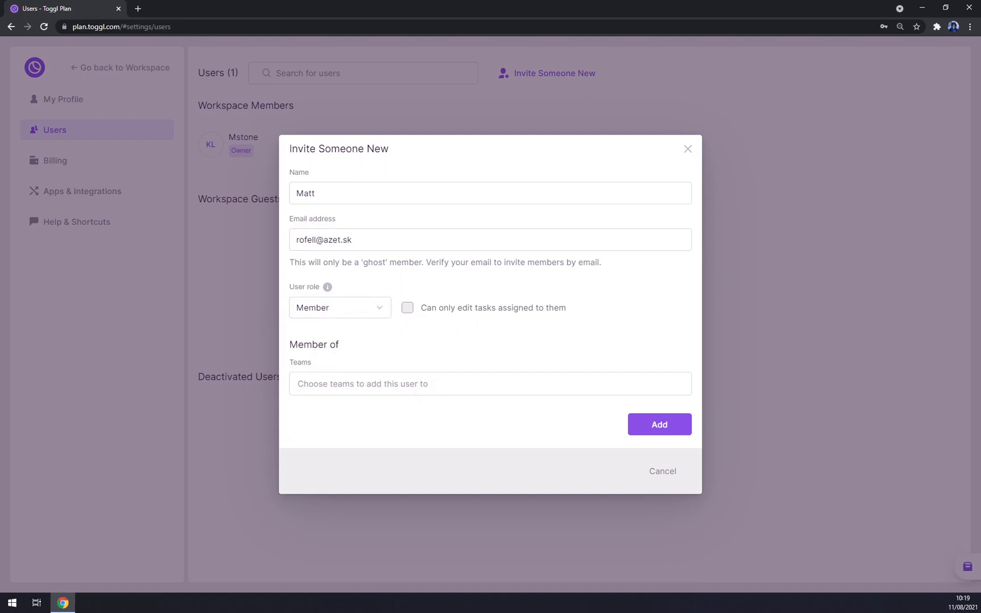
pyautogui.click(419, 385)
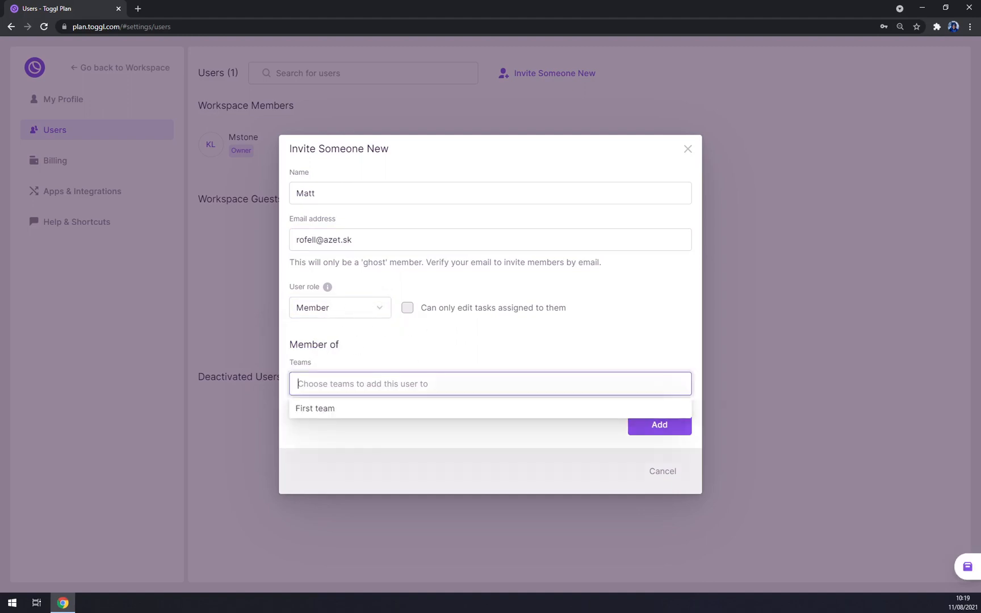
pyautogui.click(315, 410)
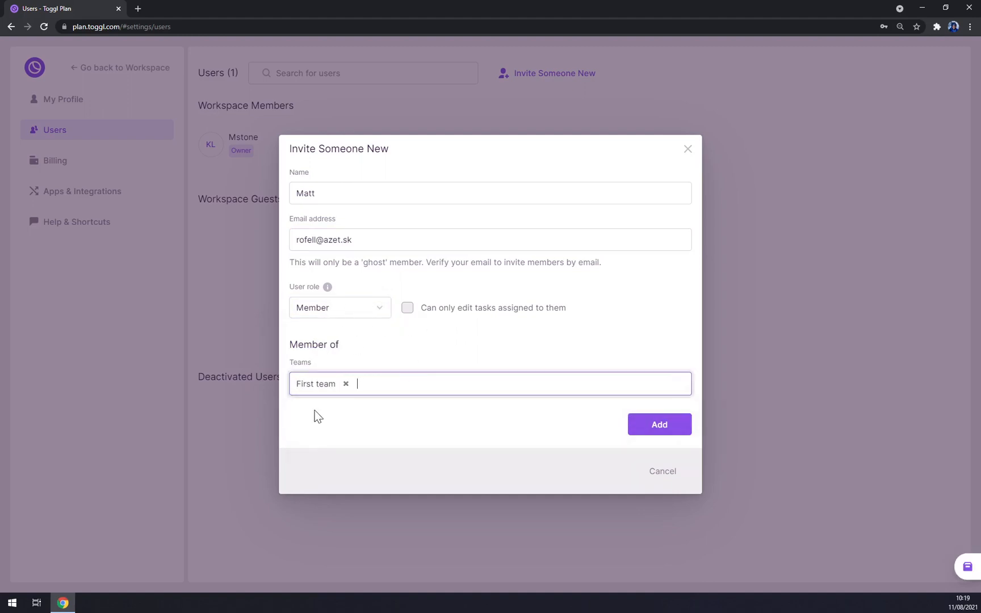
pyautogui.click(674, 437)
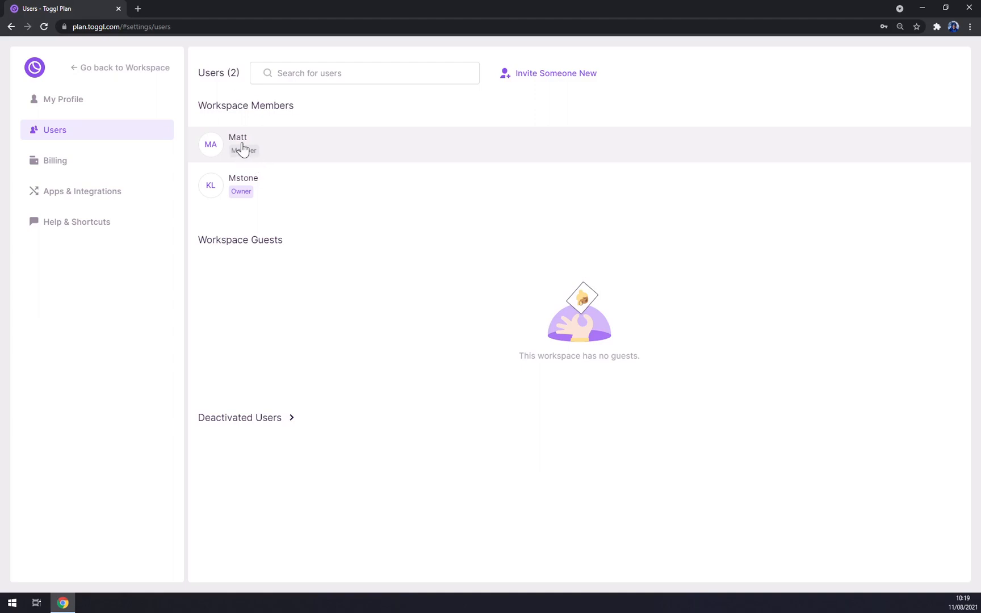
# Step: Invite another person, entering their name and correcting a typo in their e-mail
pyautogui.click(529, 77)
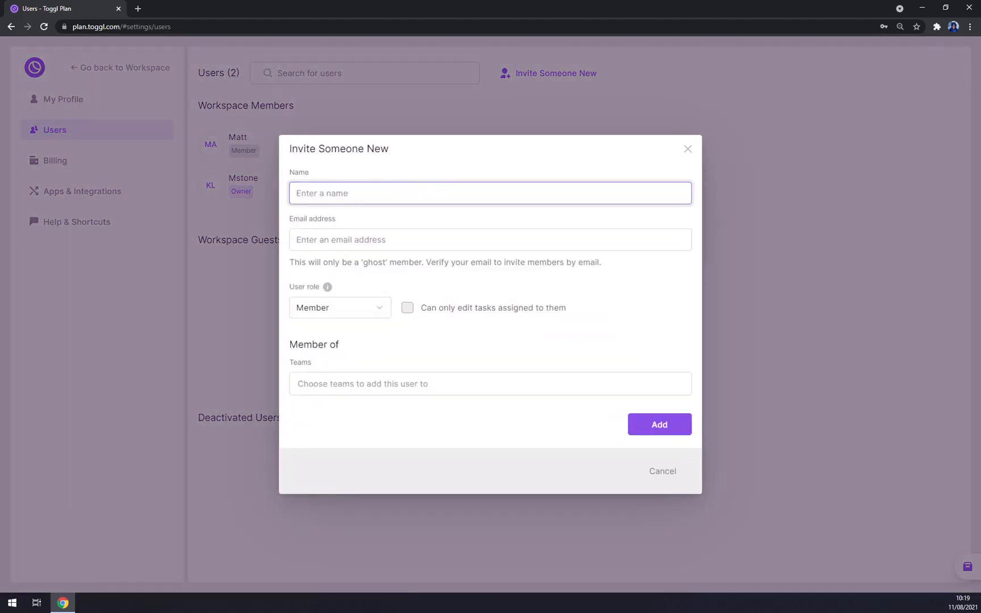
pyautogui.write('Marcus')
pyautogui.press('Tab')
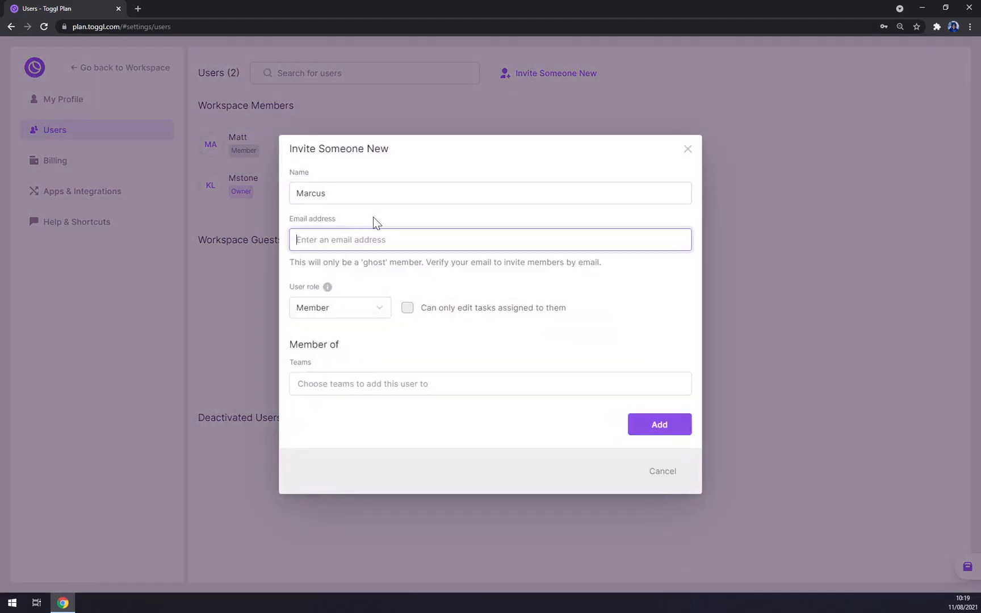
pyautogui.press('Tab')
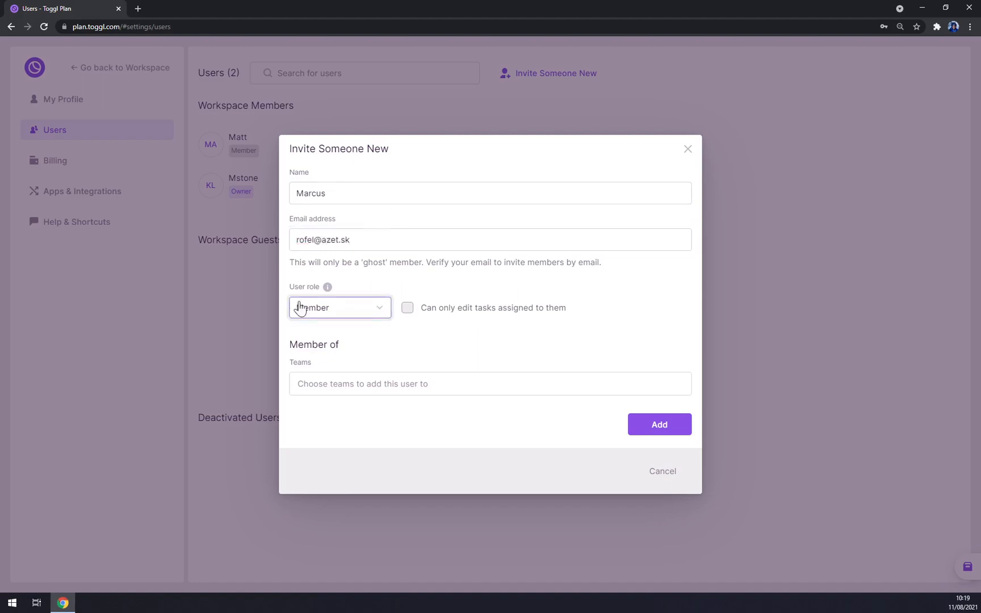
# Step: Put the second invitee on the First team, add them, and open Billing
pyautogui.click(346, 384)
pyautogui.click(351, 408)
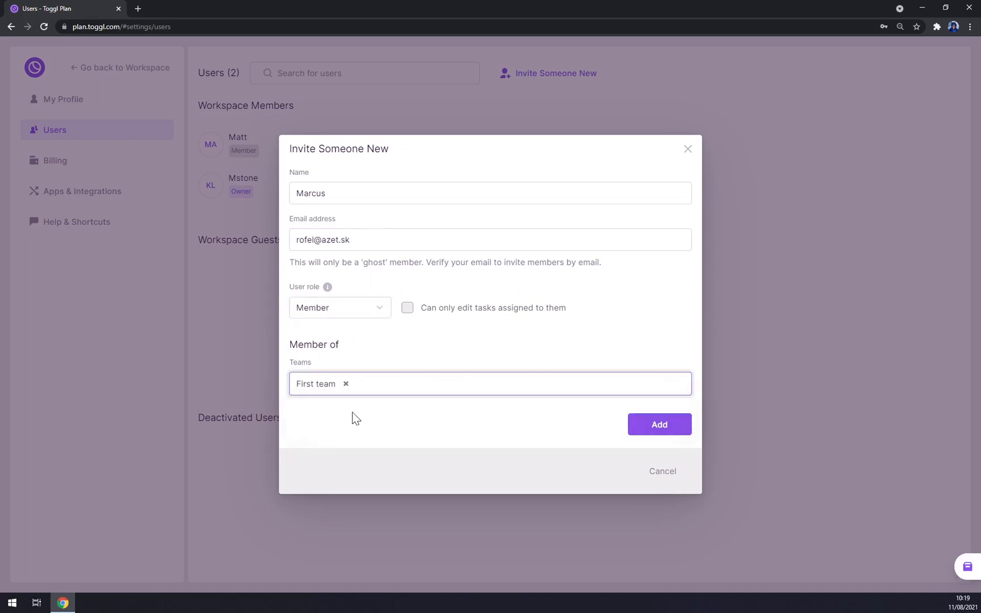
pyautogui.click(656, 423)
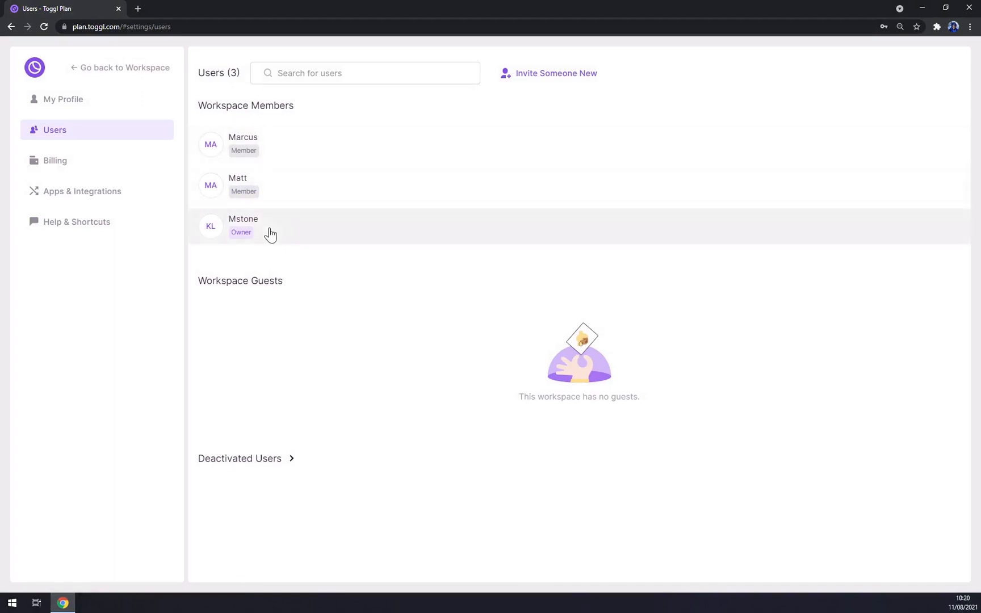
pyautogui.click(51, 168)
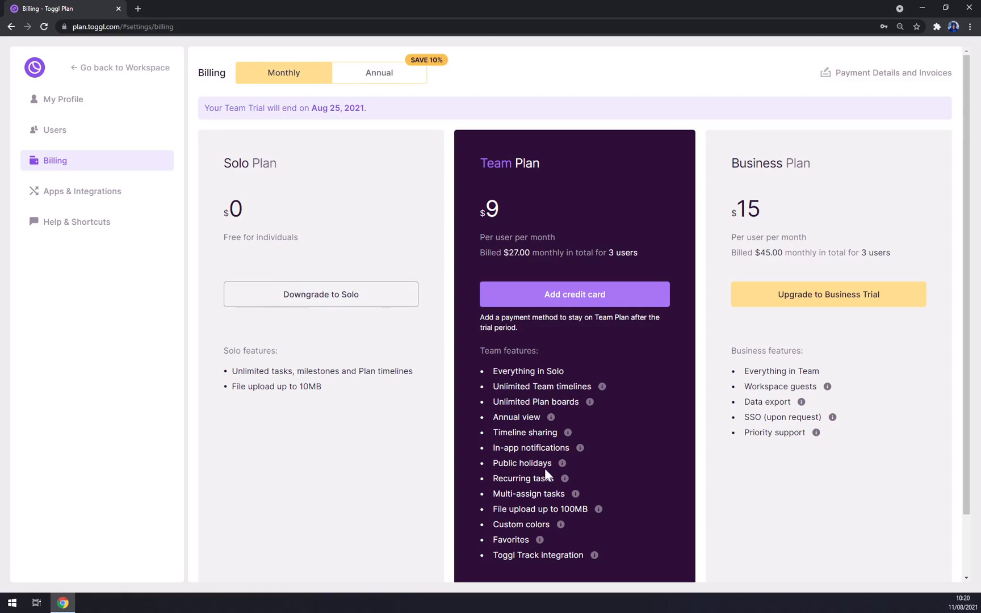
# Step: Compare Annual and Monthly plan prices, then go to Apps & Integrations
pyautogui.click(375, 80)
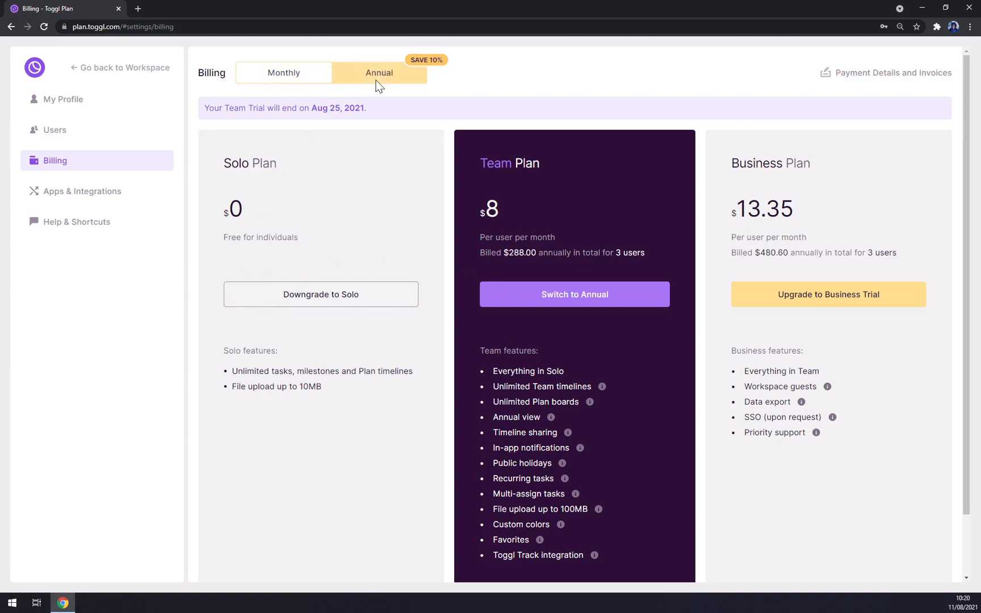
pyautogui.click(286, 72)
pyautogui.click(89, 199)
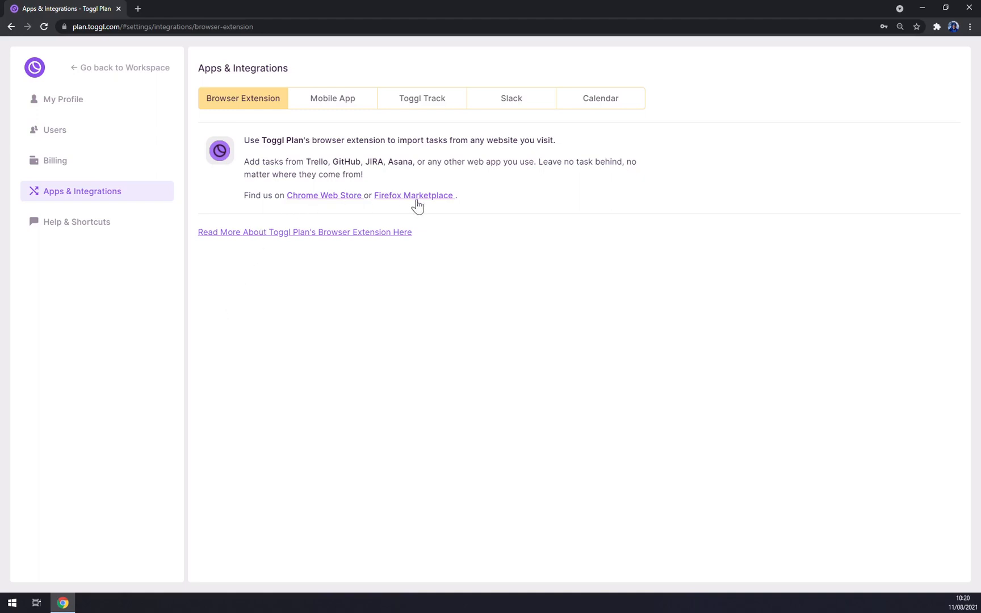
# Step: Browse the Mobile App, Toggl Track, Slack, Calendar and Browser Extension integrations, then open Help & Shortcuts
pyautogui.click(344, 96)
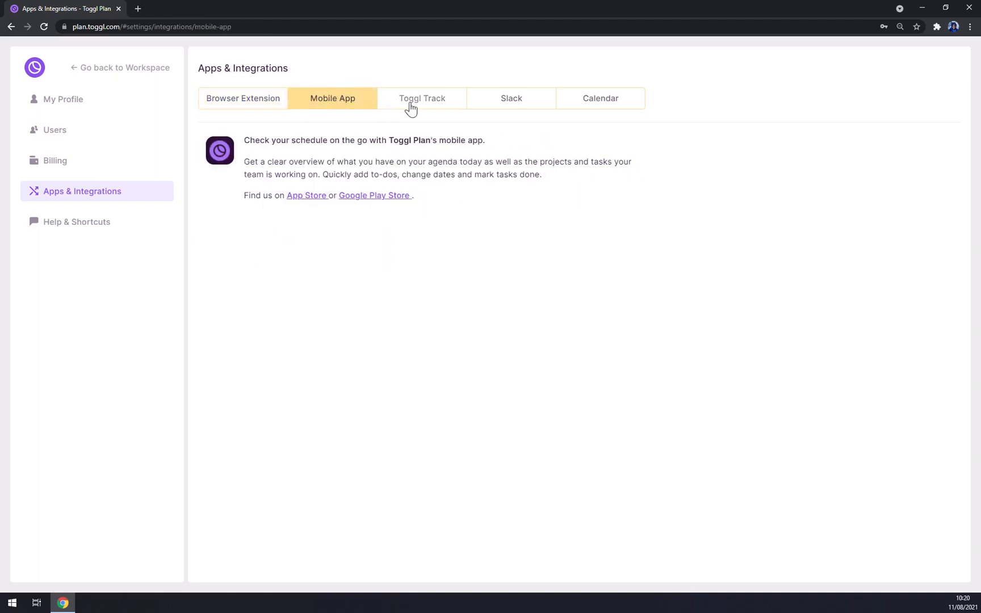
pyautogui.click(437, 105)
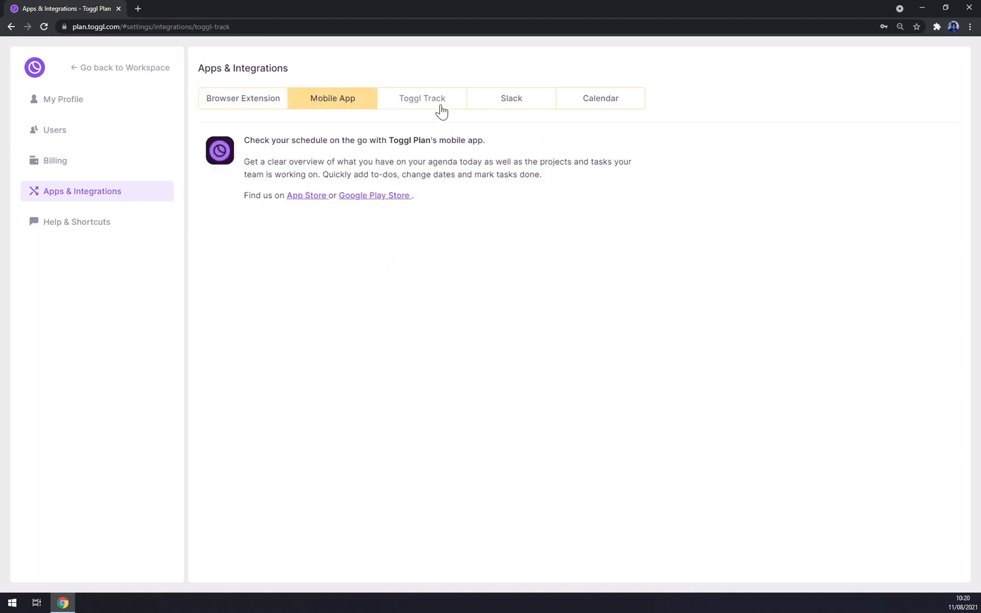
pyautogui.click(497, 106)
pyautogui.click(598, 102)
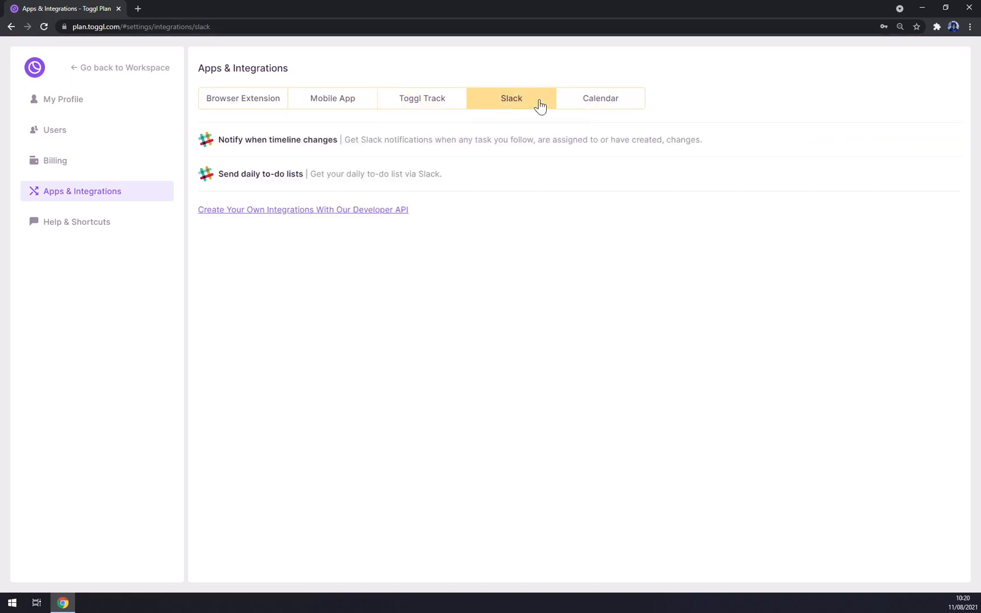
pyautogui.click(232, 97)
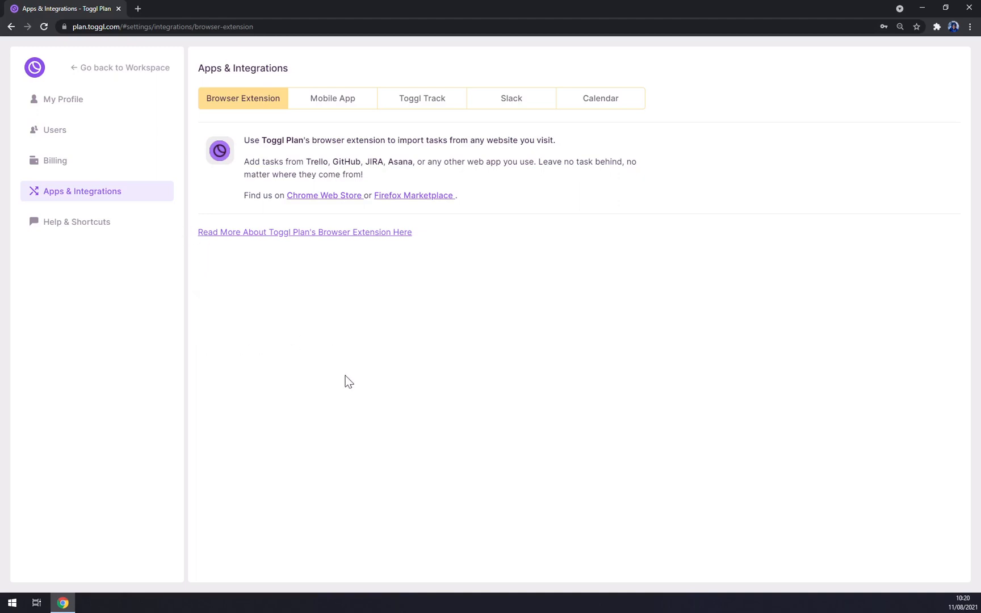
pyautogui.click(69, 228)
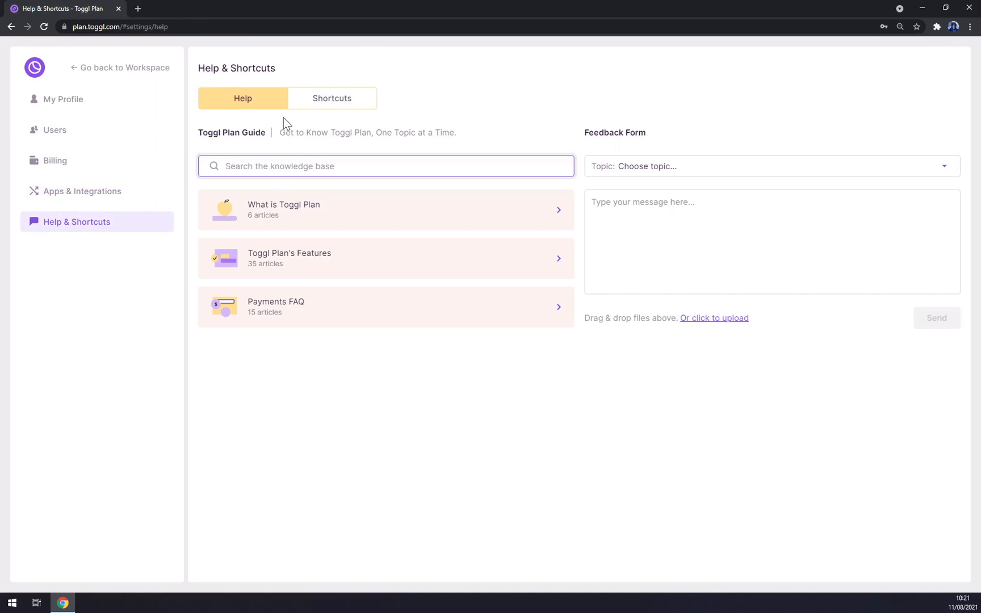
# Step: Return to the First team timeline, dismiss the onboarding tip, and discard a blank task
pyautogui.click(28, 68)
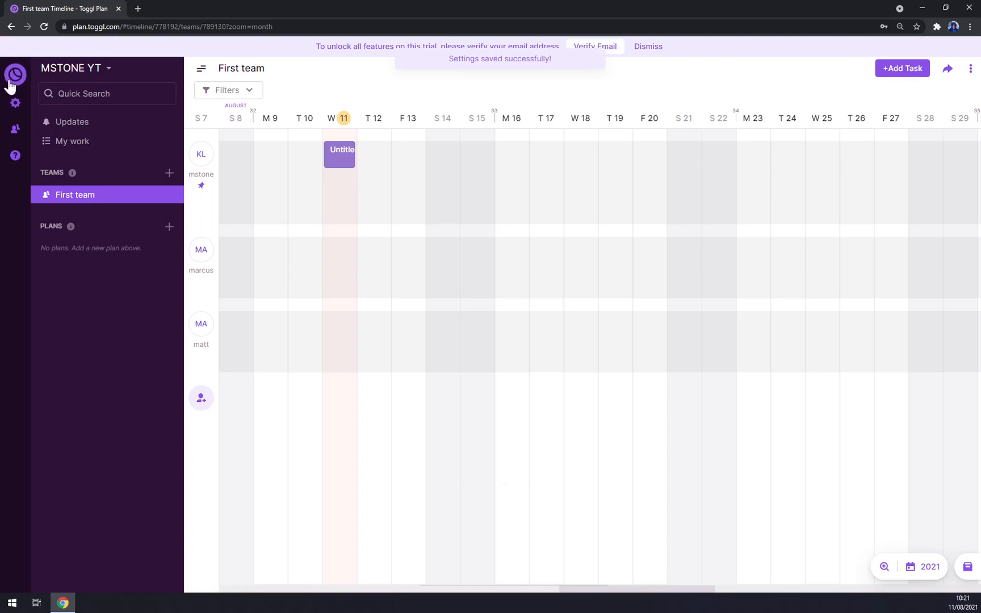
pyautogui.click(12, 129)
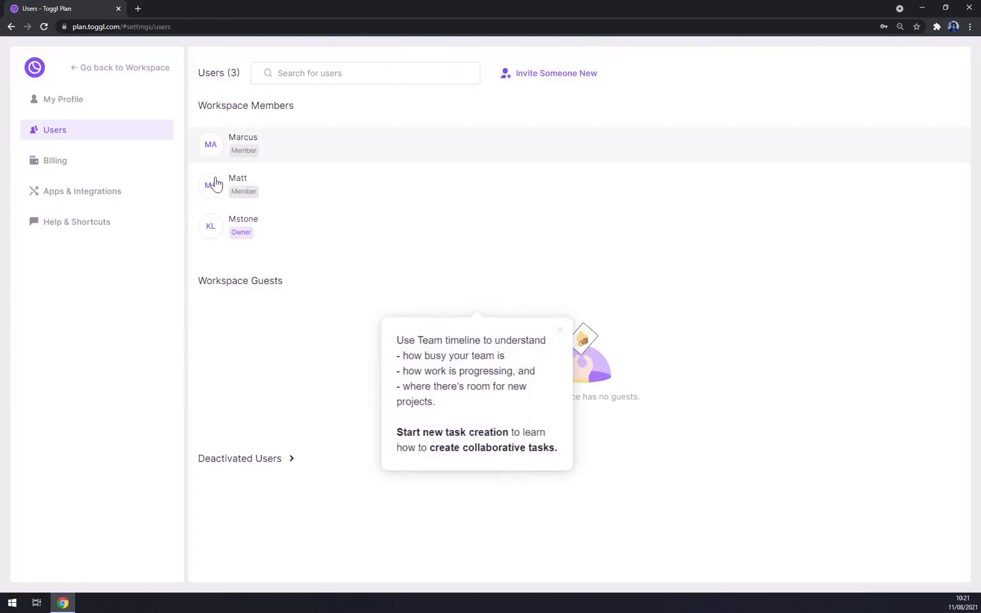
pyautogui.click(33, 65)
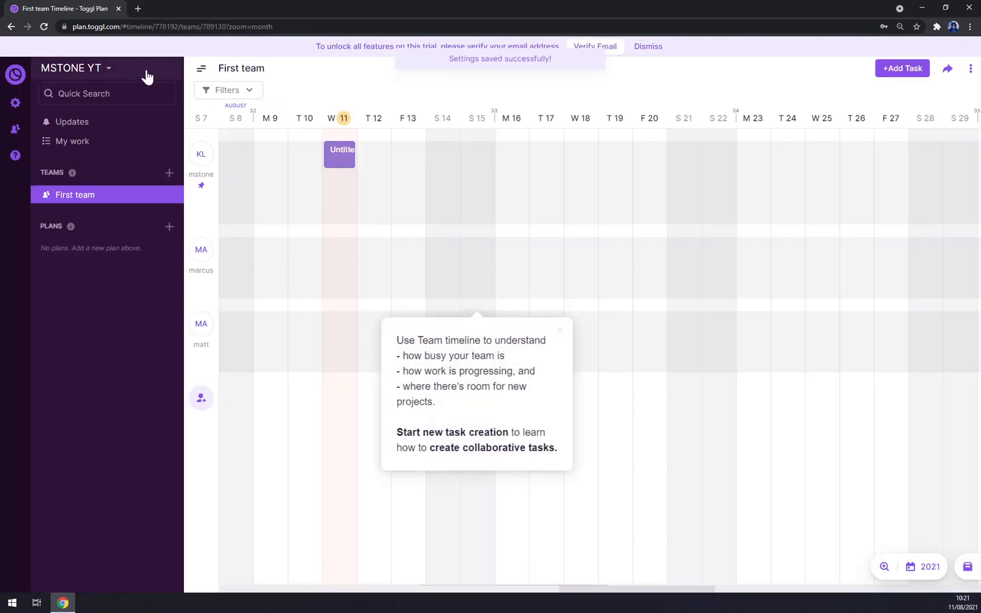
pyautogui.click(559, 331)
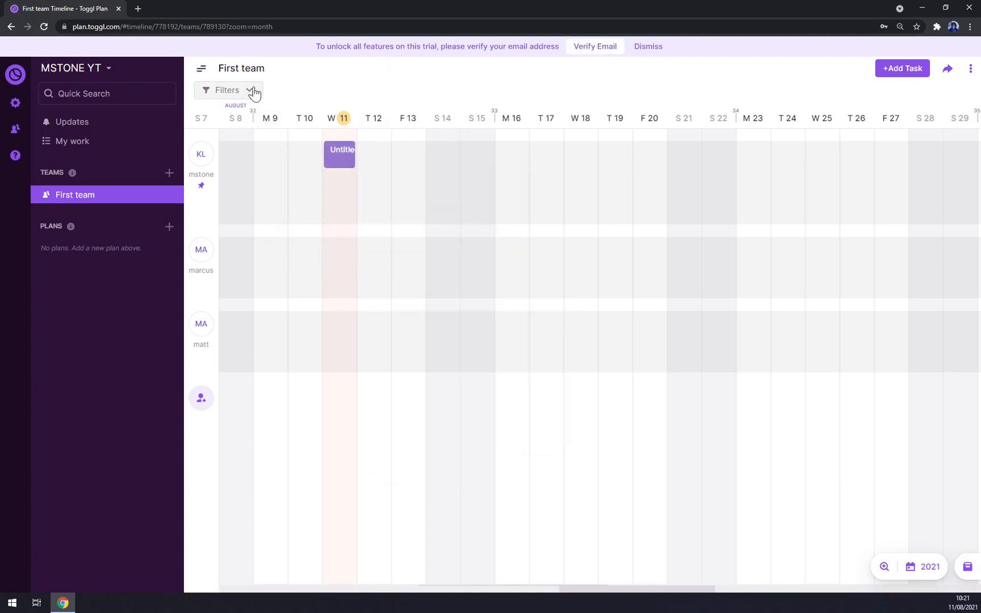
pyautogui.click(336, 189)
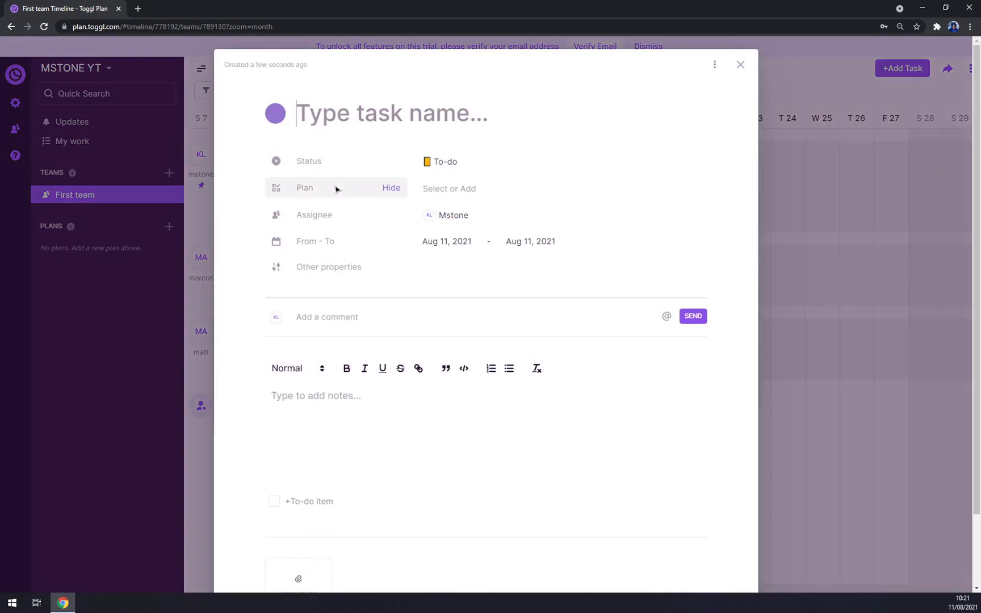
pyautogui.click(741, 66)
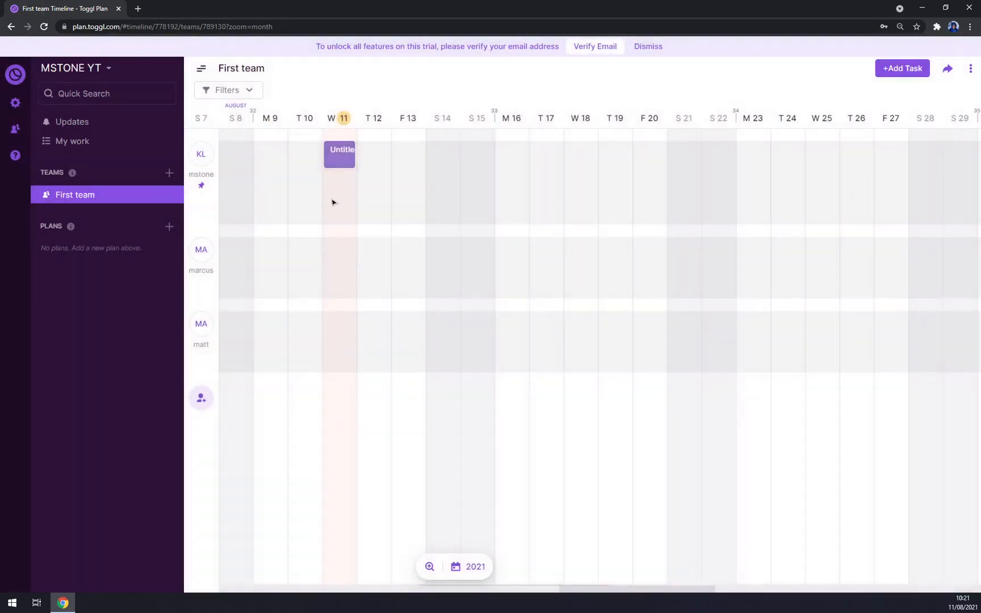
# Step: Create the YT Tutorials milestone on Aug 11, visible everywhere and not a holiday
pyautogui.click(338, 119)
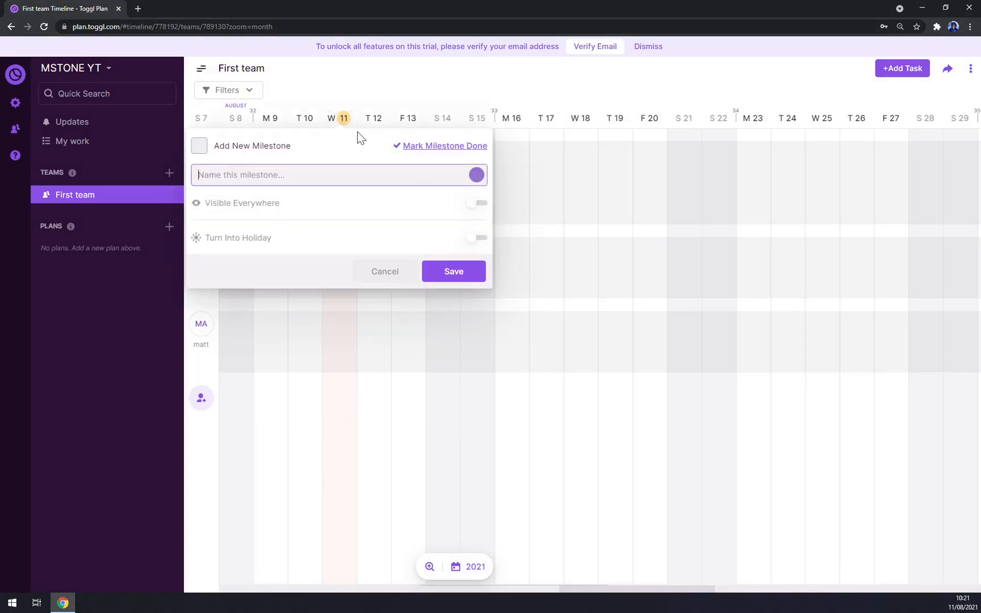
pyautogui.click(348, 117)
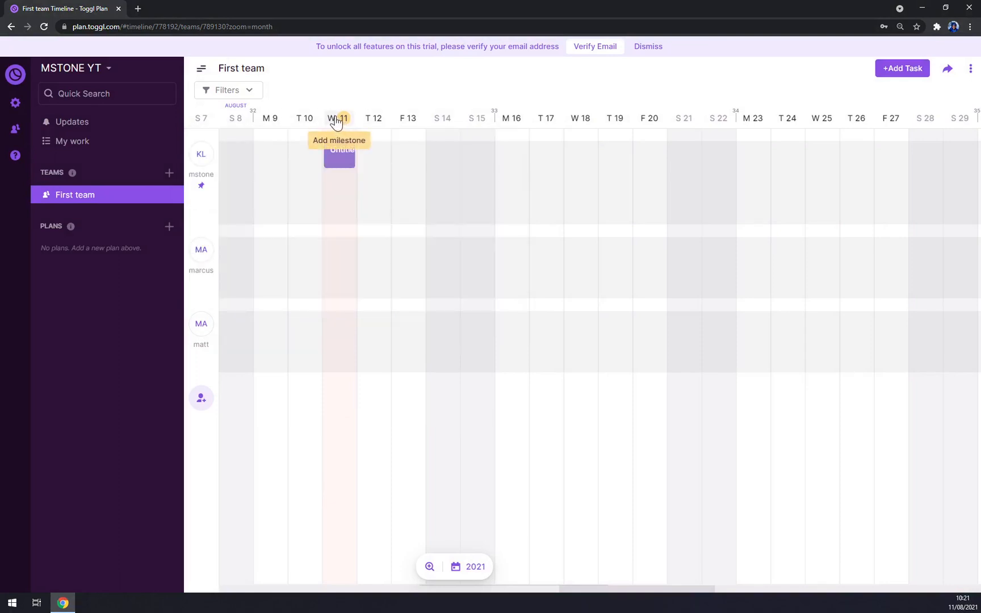
pyautogui.click(337, 120)
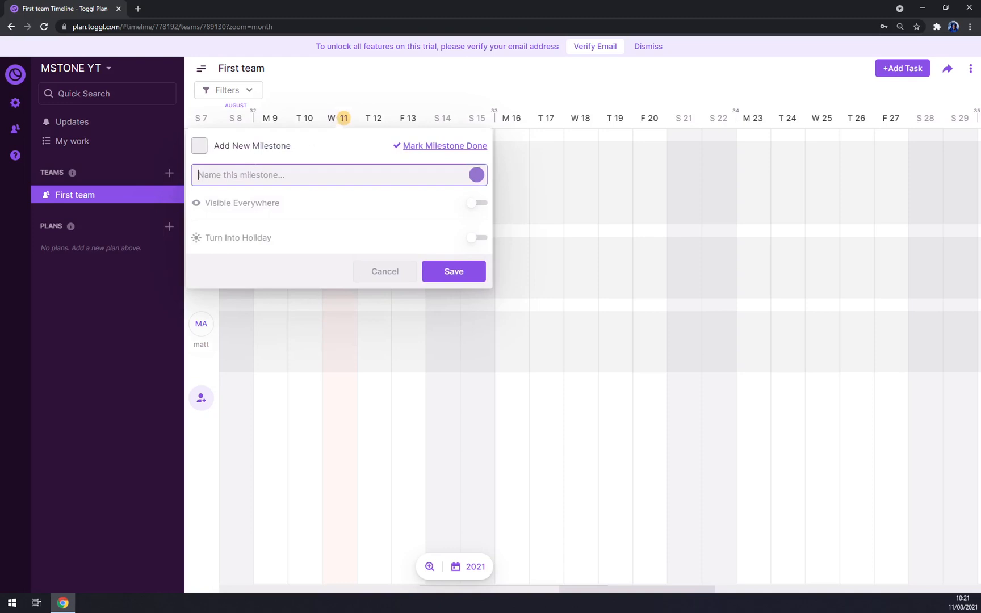
pyautogui.write('YT Tutorials')
pyautogui.click(478, 204)
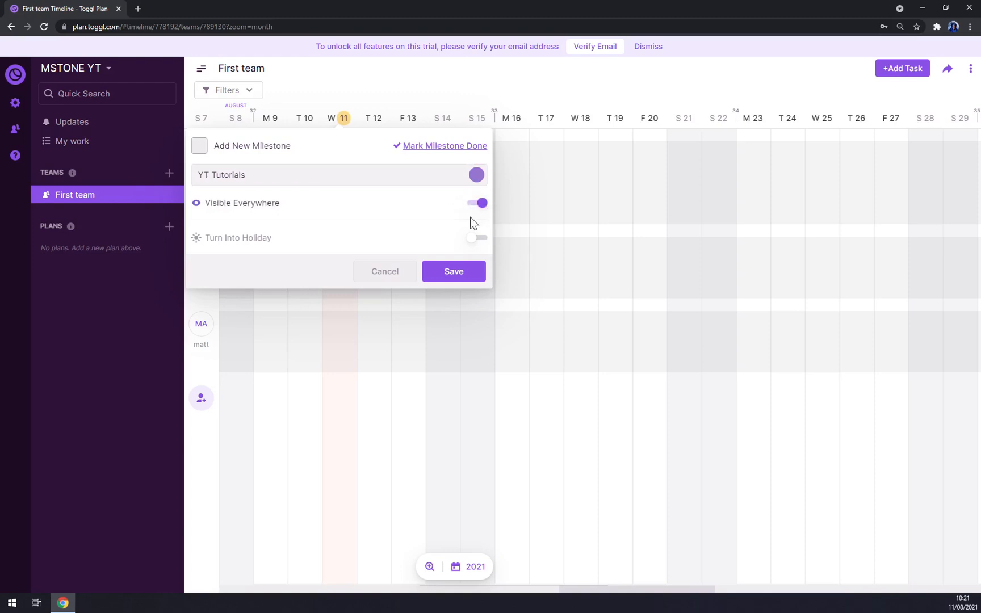
pyautogui.click(480, 240)
pyautogui.click(480, 240)
pyautogui.click(199, 146)
pyautogui.click(455, 272)
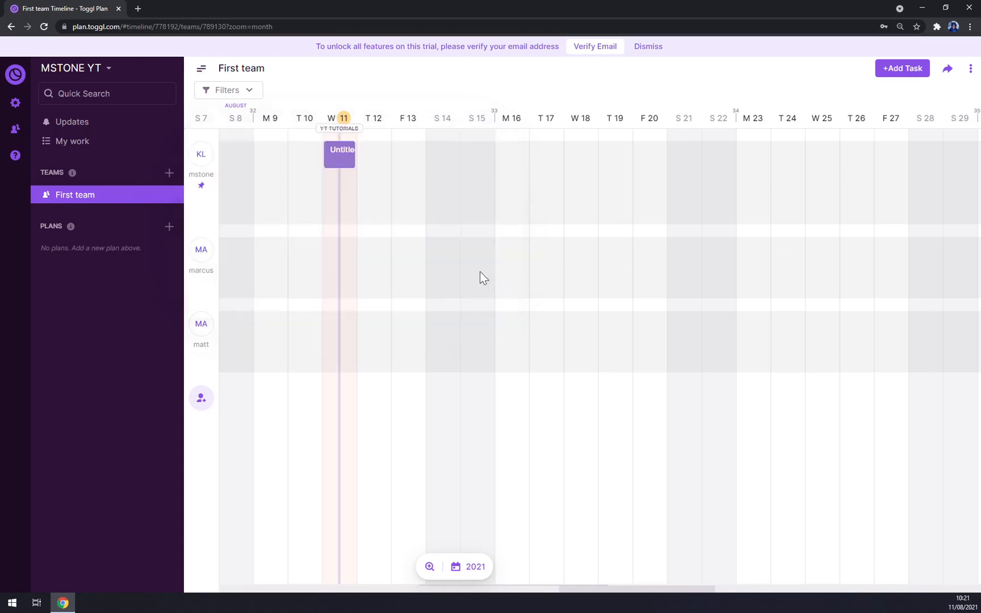
# Step: Adjust the browser zoom and start a new task on Aug 11
pyautogui.moveTo(329, 139)
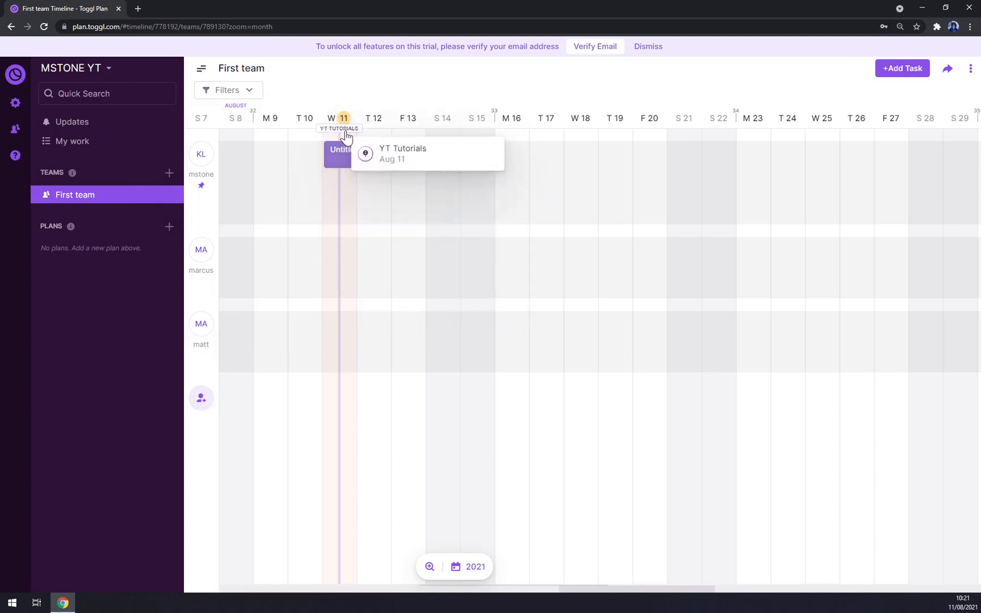
pyautogui.hotkey('ctrl', '-')
pyautogui.hotkey('ctrl', '+')
pyautogui.hotkey('ctrl', '+')
pyautogui.hotkey('ctrl', '+')
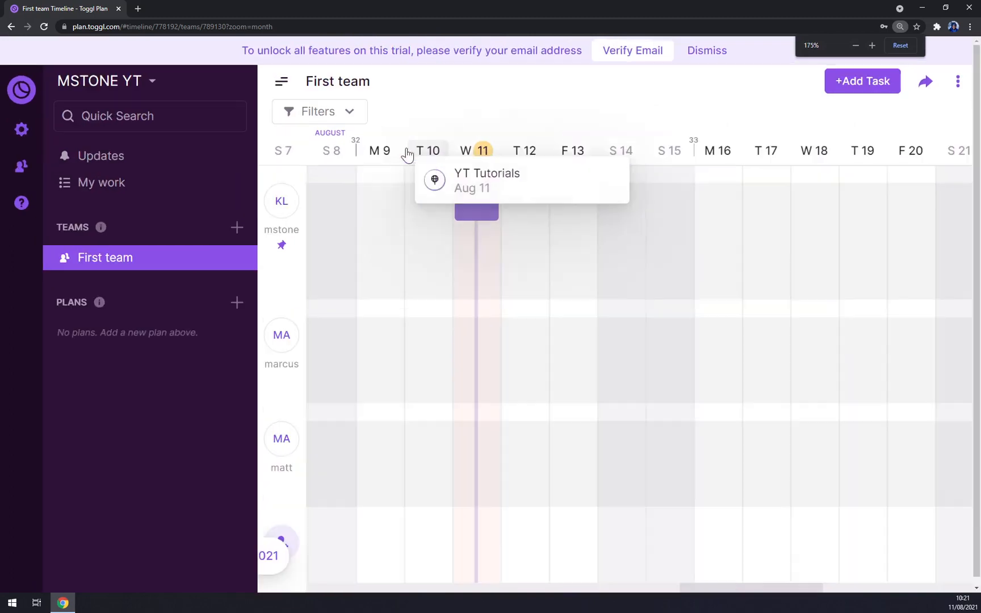
pyautogui.hotkey('ctrl', '+')
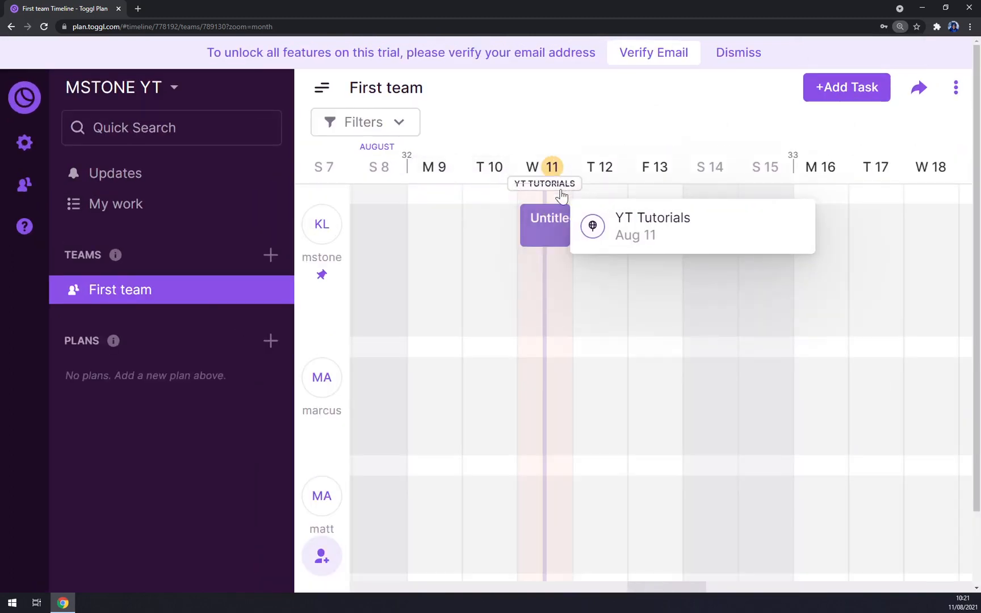
pyautogui.hotkey('ctrl', '-')
pyautogui.hotkey('ctrl', '-')
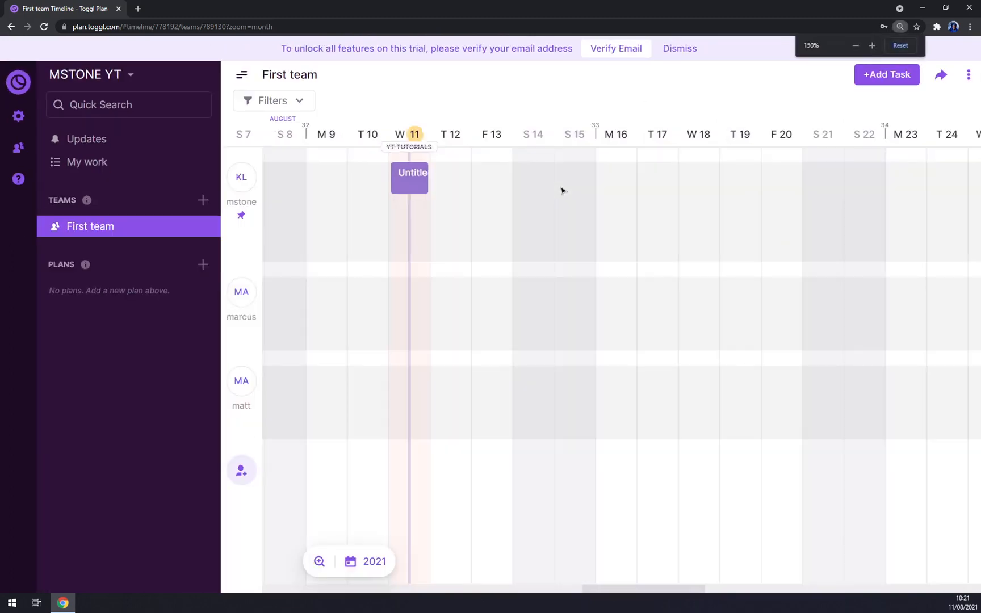
pyautogui.hotkey('ctrl', '-')
pyautogui.click(335, 190)
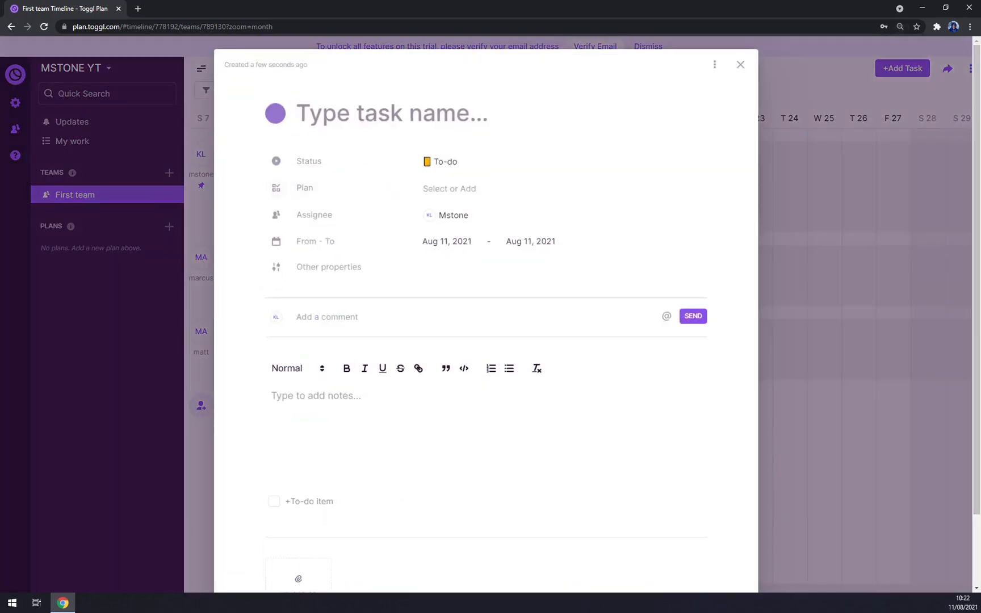
# Step: Name the task 'Youtube Toggl Tutorial' and set its status to In progress
pyautogui.write('Youtube')
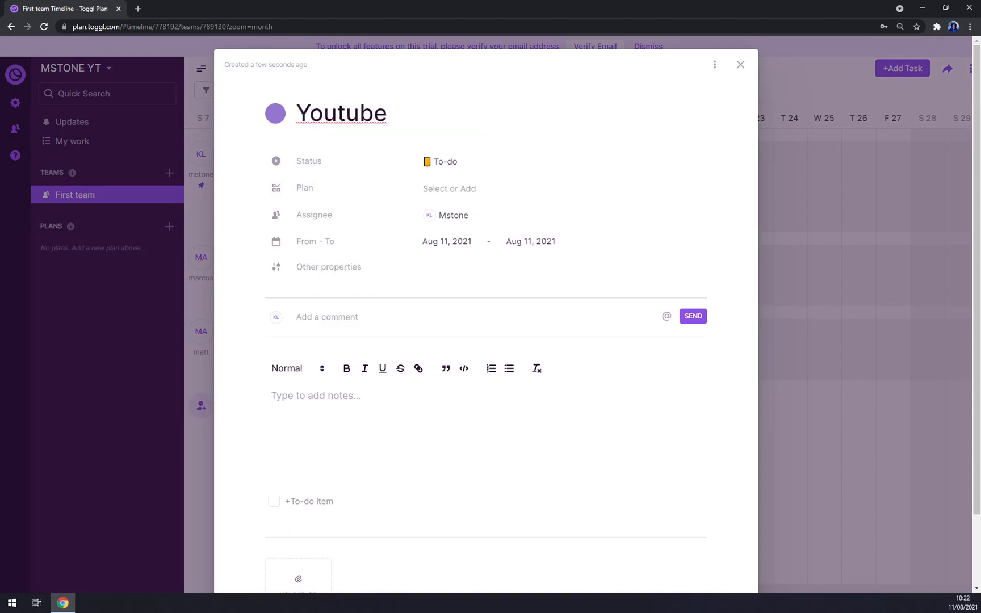
pyautogui.write(' Toggl')
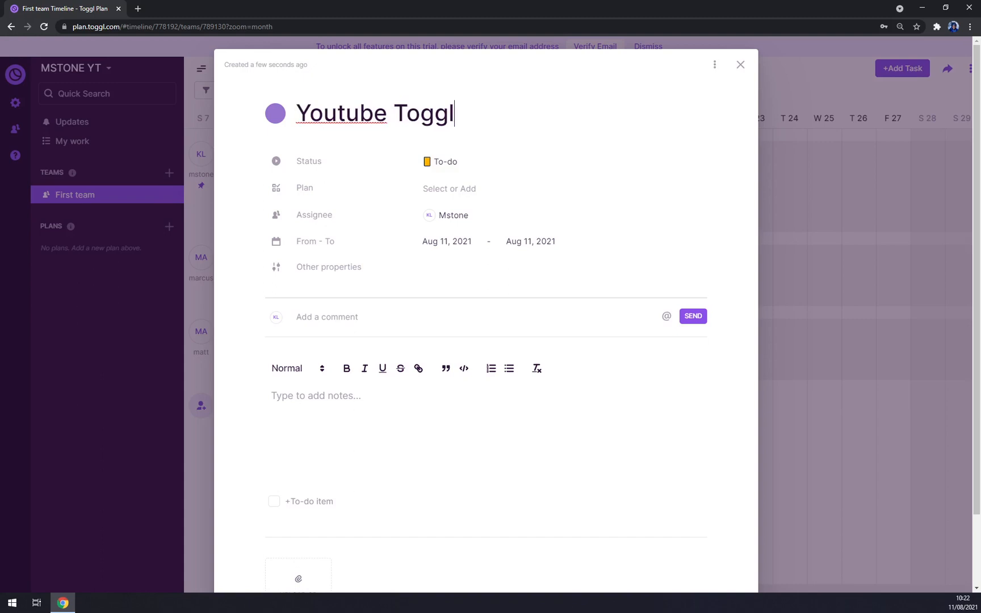
pyautogui.write(' Tuto')
pyautogui.press('BackSpace')
pyautogui.write('utori')
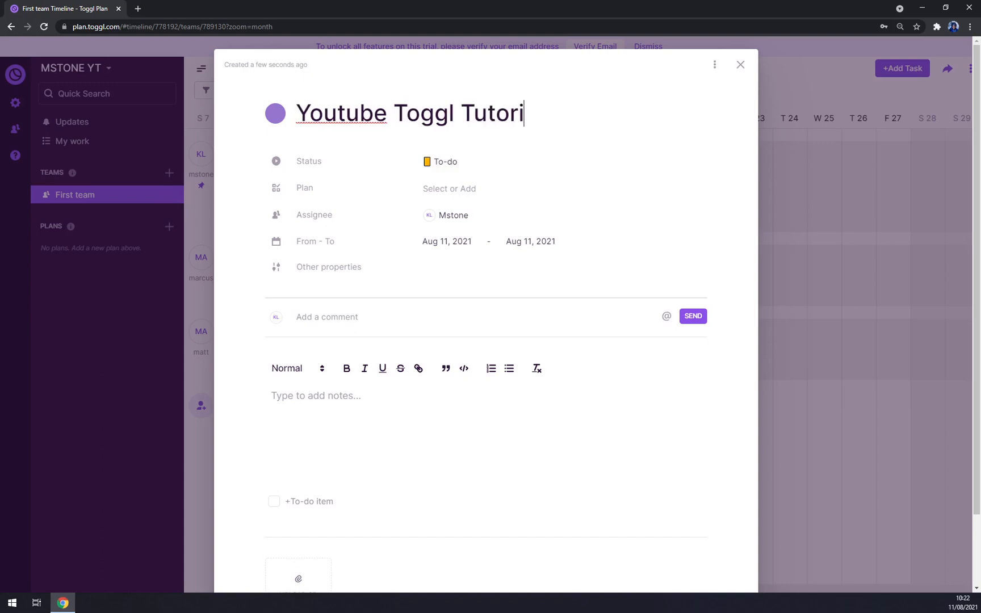
pyautogui.write('al')
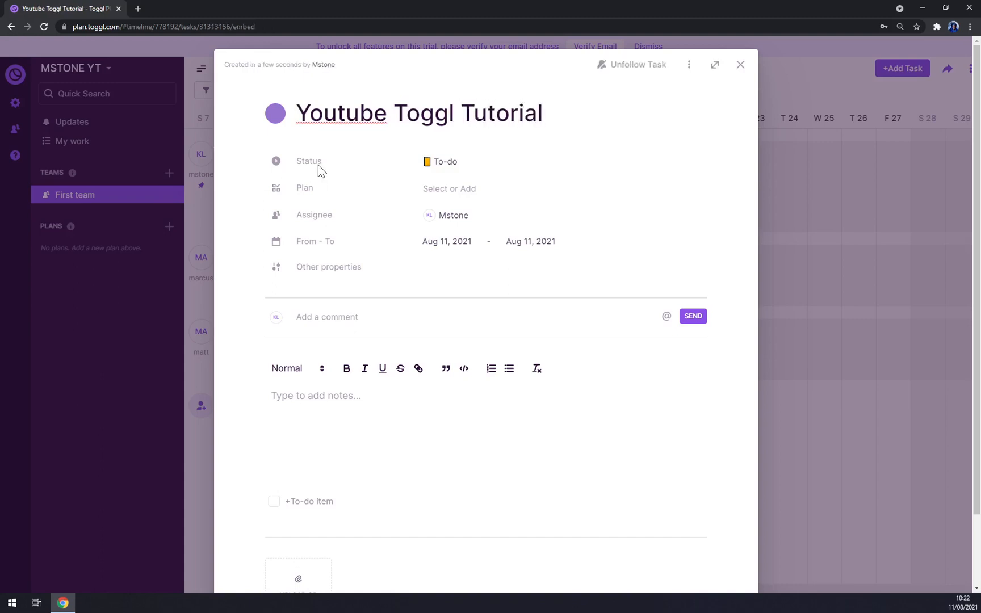
pyautogui.click(446, 163)
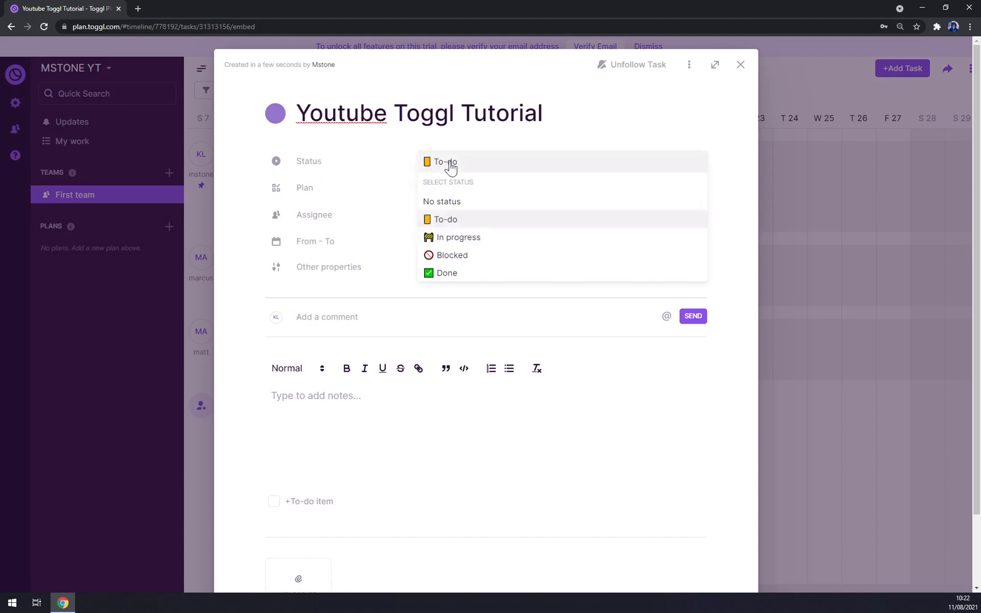
pyautogui.click(471, 242)
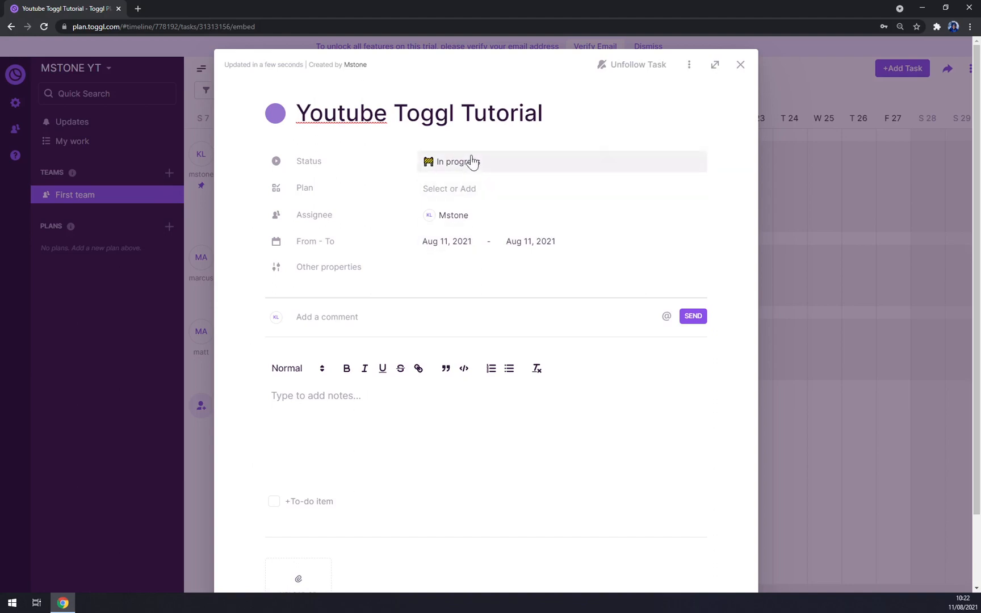
# Step: Assign the two other team members to the task and set its end date to Aug 12, 2021
pyautogui.click(512, 220)
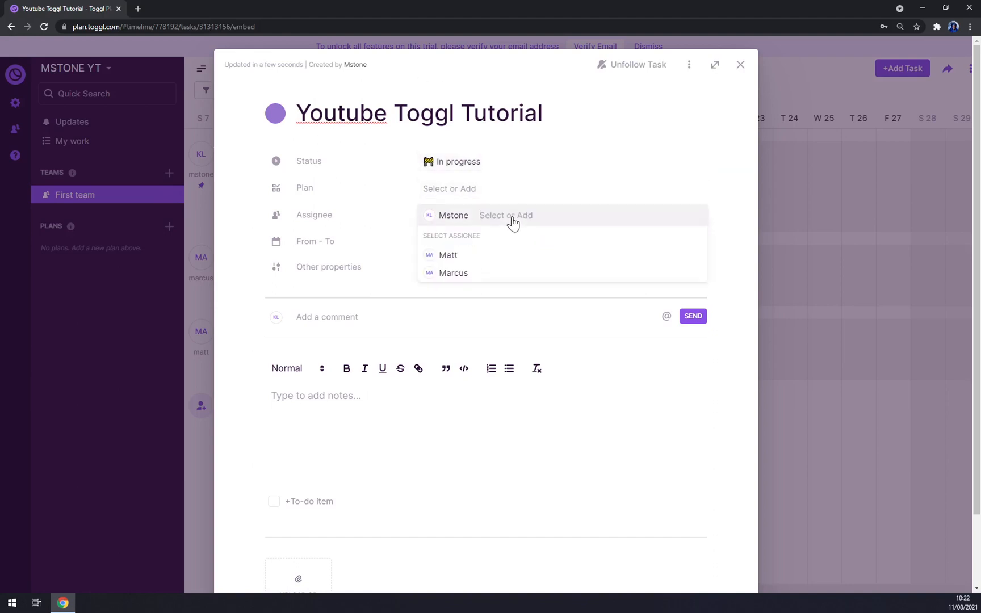
pyautogui.click(588, 176)
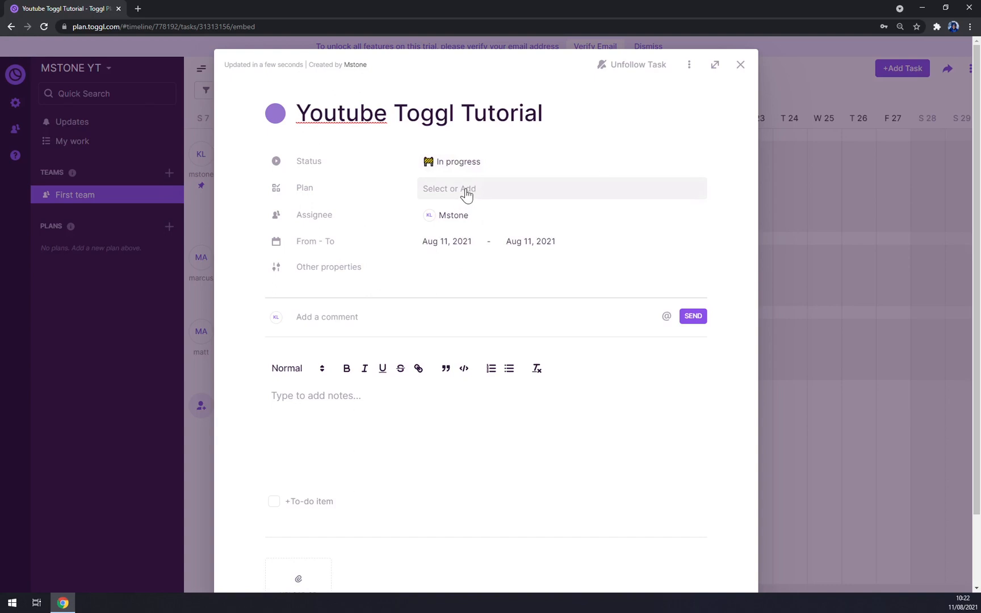
pyautogui.click(487, 218)
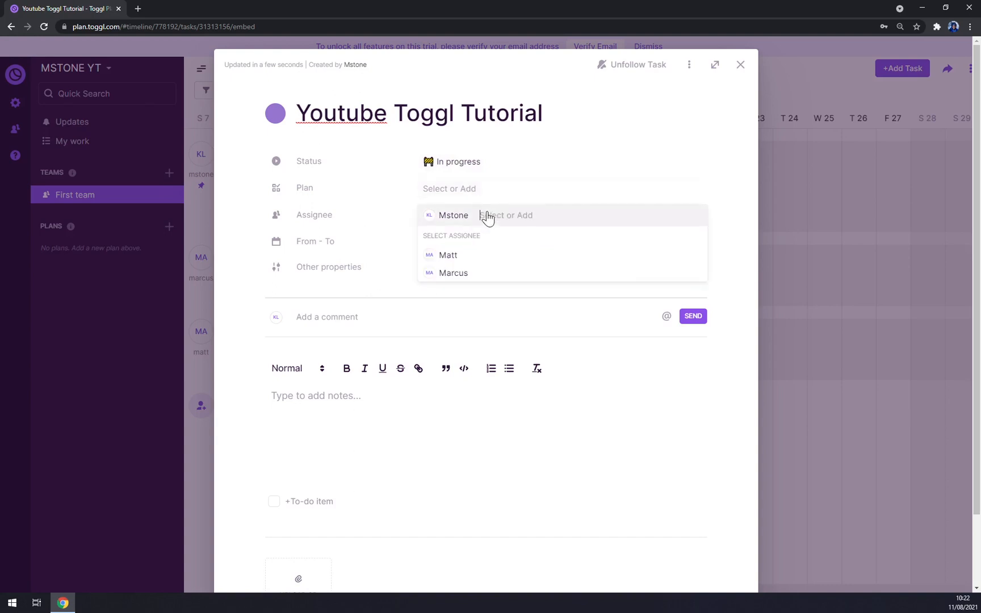
pyautogui.click(467, 256)
pyautogui.click(467, 257)
pyautogui.click(606, 179)
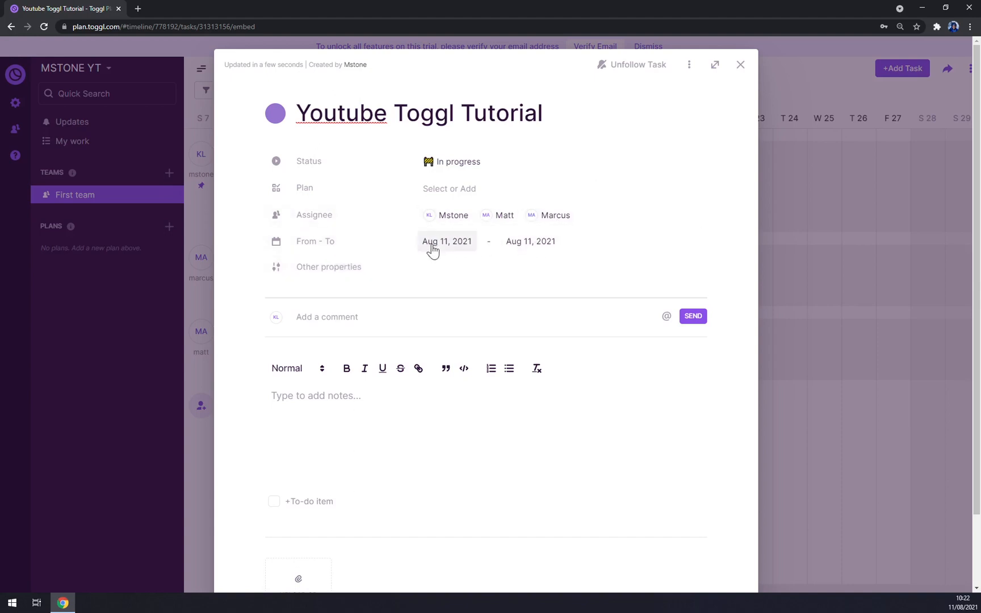
pyautogui.click(514, 245)
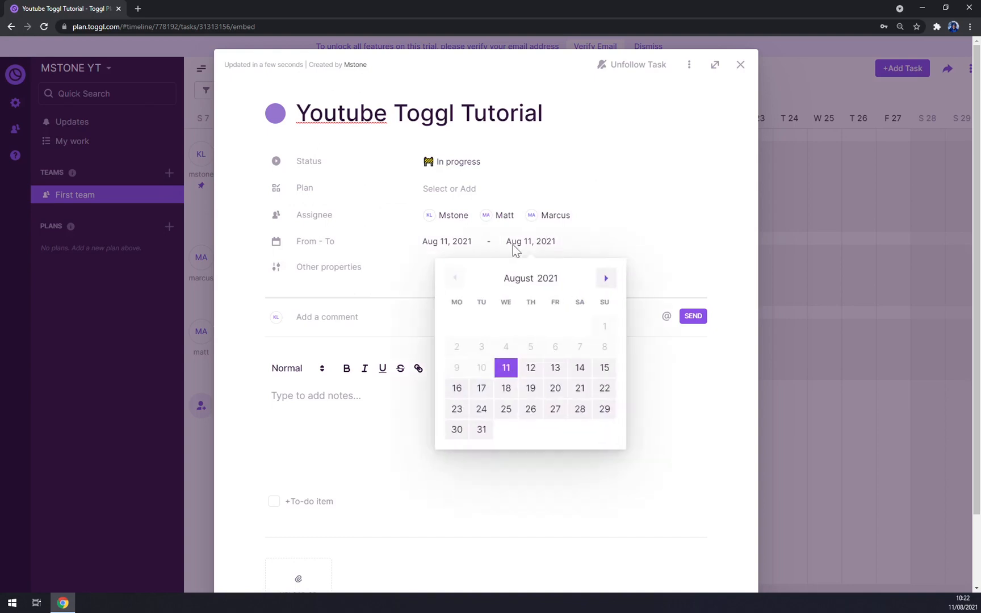
pyautogui.click(531, 369)
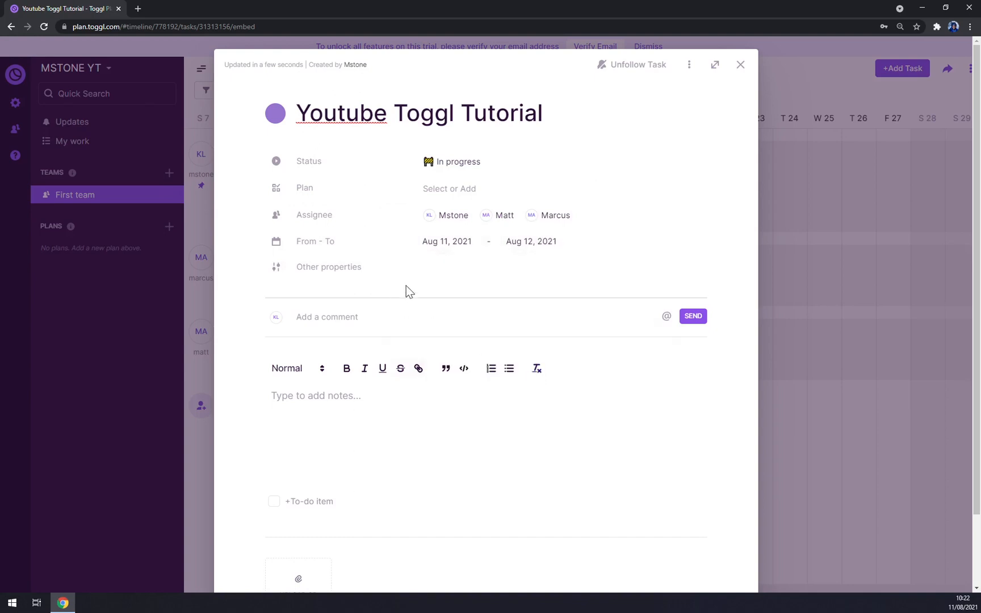
# Step: Extend the task's end date to Aug 13 and write the comment 'HELLO YOUTUBE'
pyautogui.click(548, 244)
pyautogui.click(556, 369)
pyautogui.write('HELLO YOUTUBE')
pyautogui.scroll(-3, 358, 425)
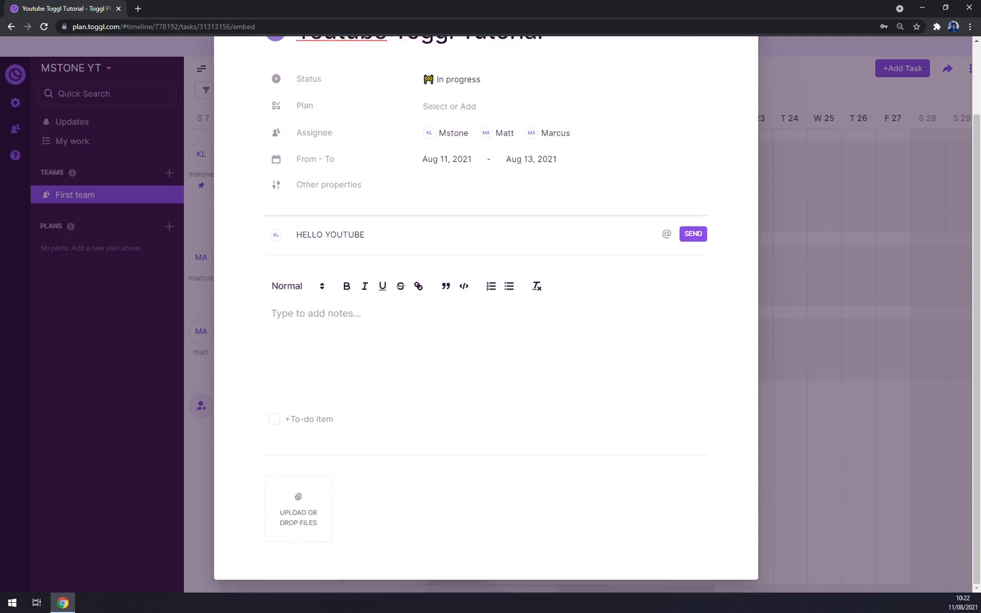
pyautogui.scroll(3, 358, 425)
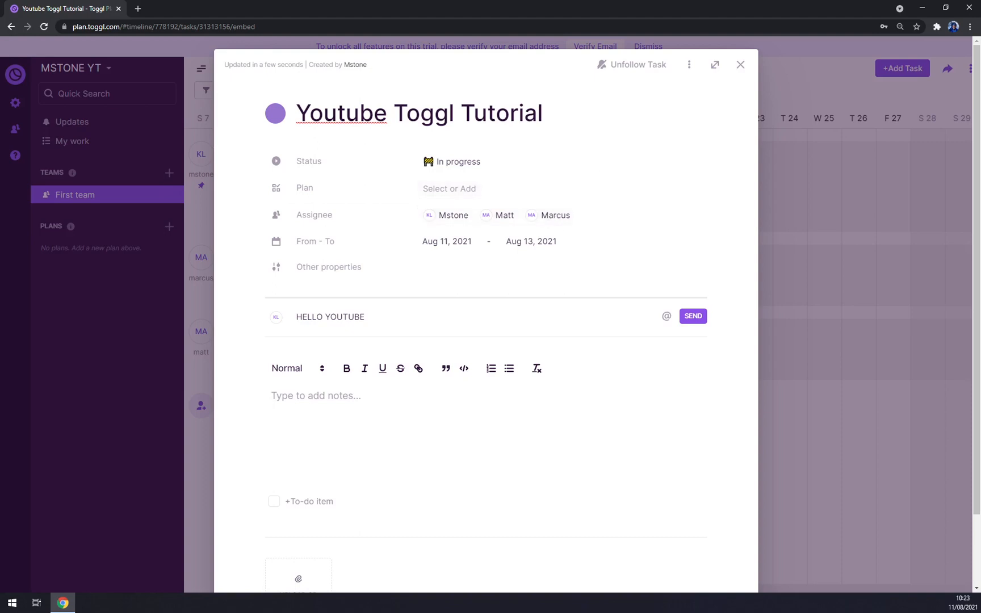
# Step: Add the description 'Get it done', cancelling a file attachment attempt
pyautogui.write('Get it done asap')
pyautogui.scroll(-2, 363, 477)
pyautogui.click(296, 500)
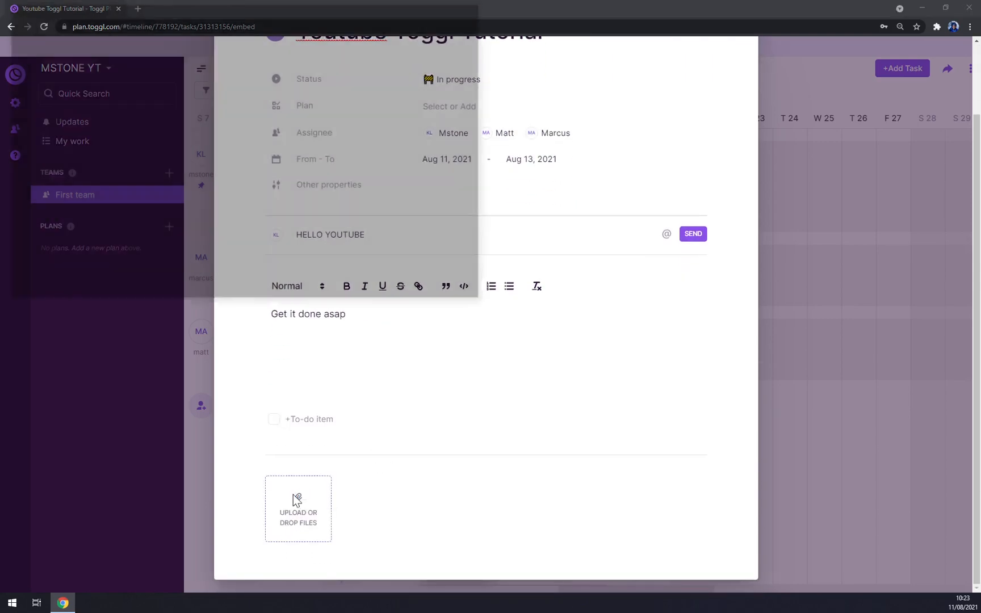
pyautogui.click(480, 8)
pyautogui.scroll(2, 654, 237)
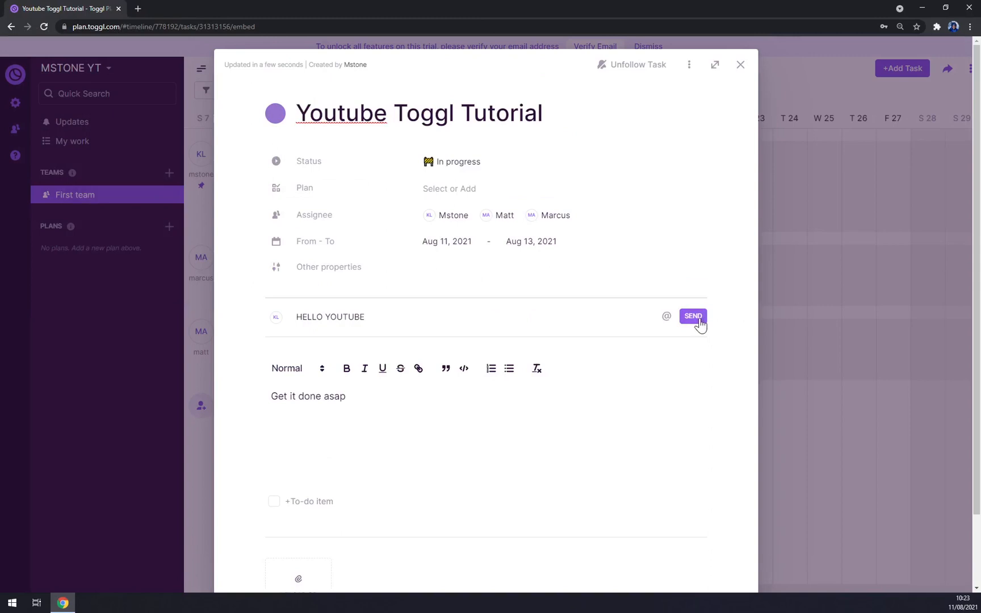
# Step: Post the HELLO YOUTUBE comment and close the task
pyautogui.click(693, 317)
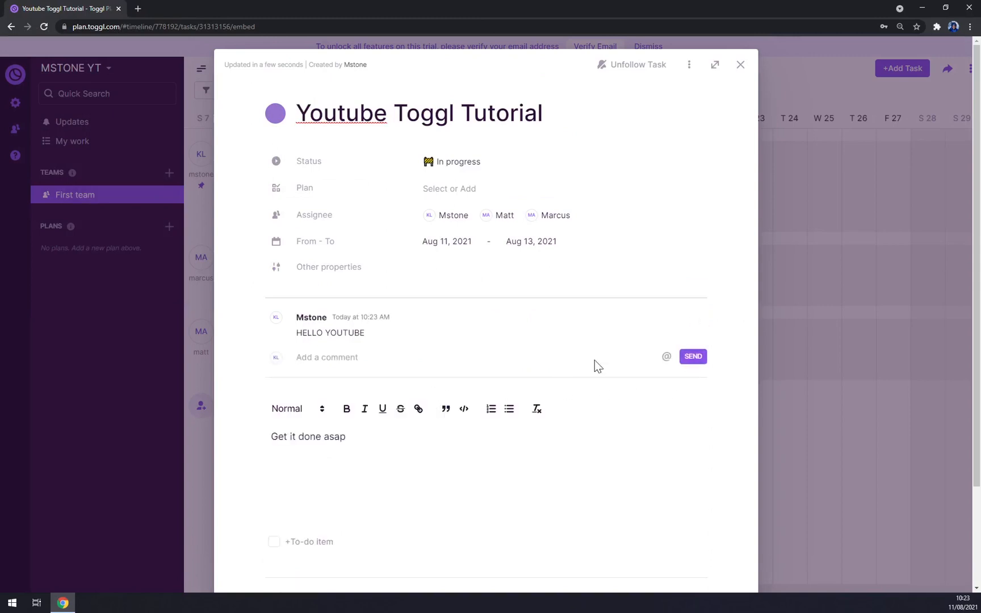
pyautogui.scroll(-2, 357, 123)
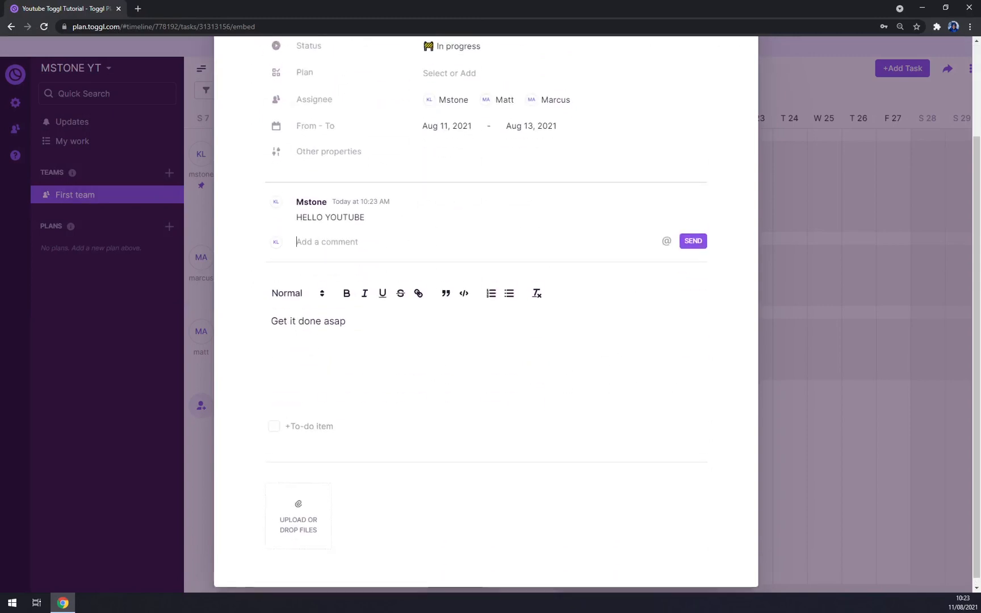
pyautogui.scroll(2, 714, 93)
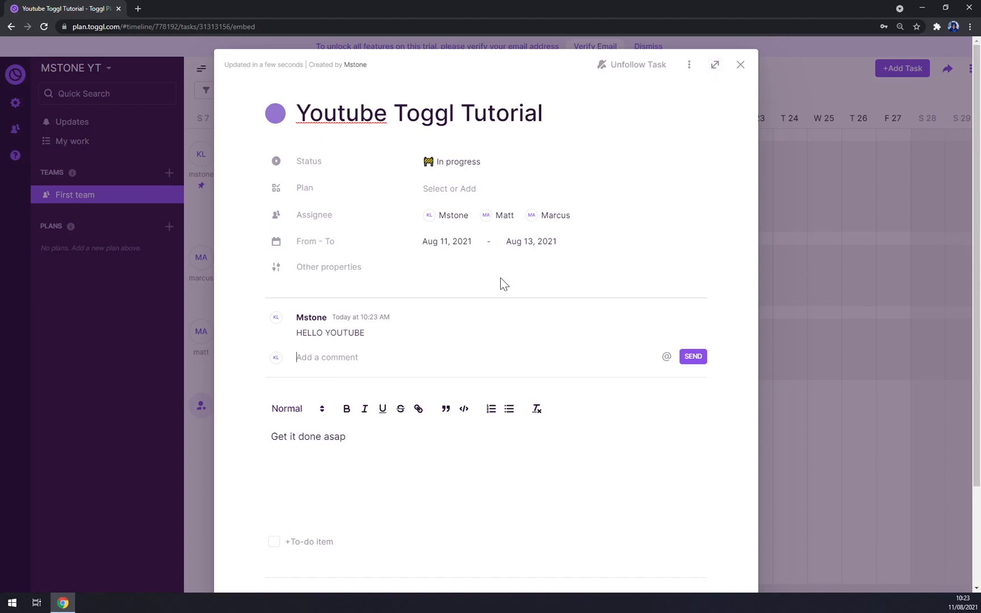
pyautogui.scroll(-2, 502, 283)
pyautogui.scroll(2, 685, 158)
pyautogui.click(740, 64)
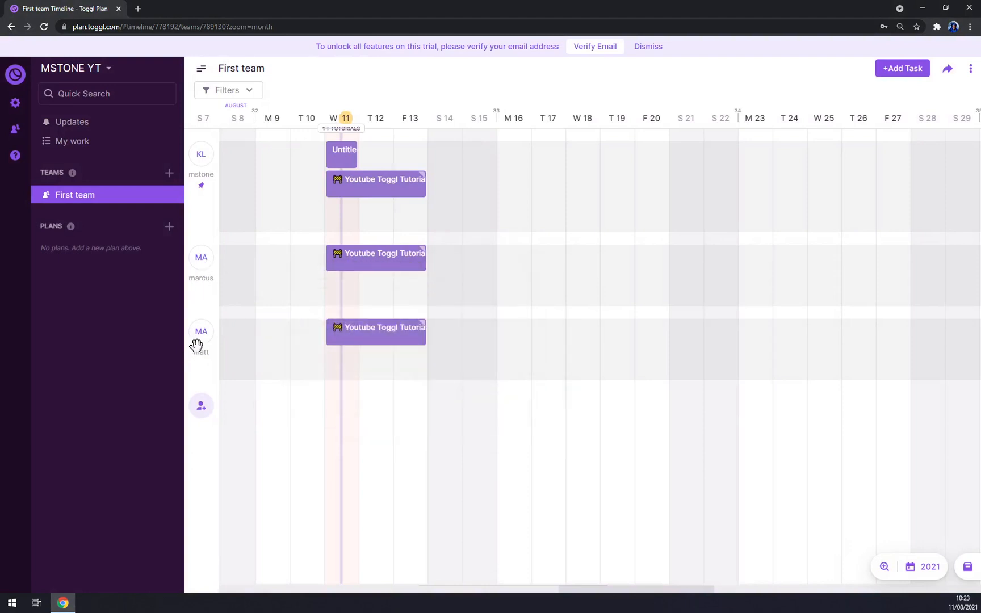
# Step: Open Youtube Toggl Tutorial and show its assignee, tags, repeat, estimate, segment and time fields
pyautogui.moveTo(384, 196)
pyautogui.click(406, 192)
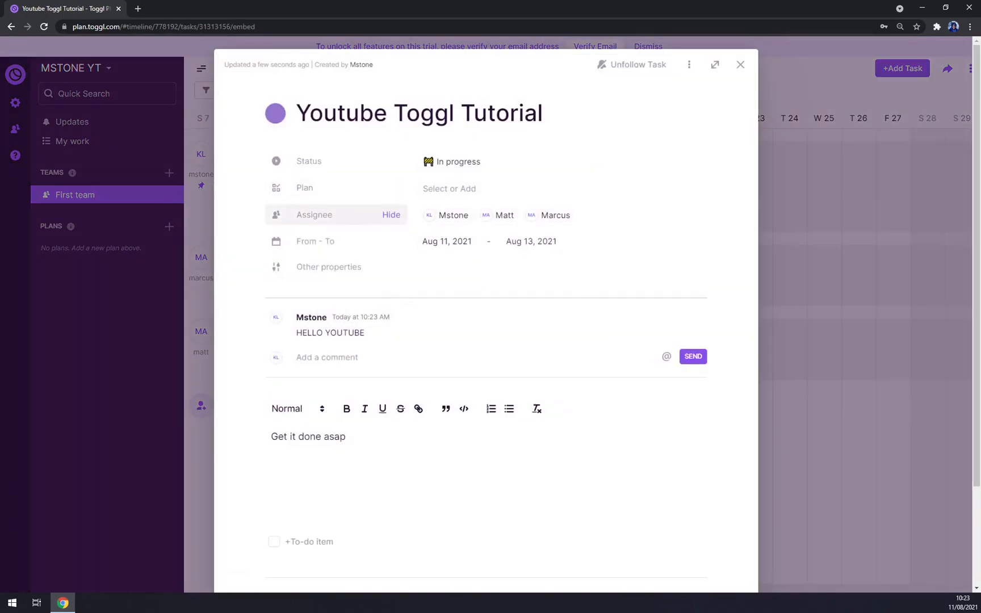
pyautogui.click(391, 219)
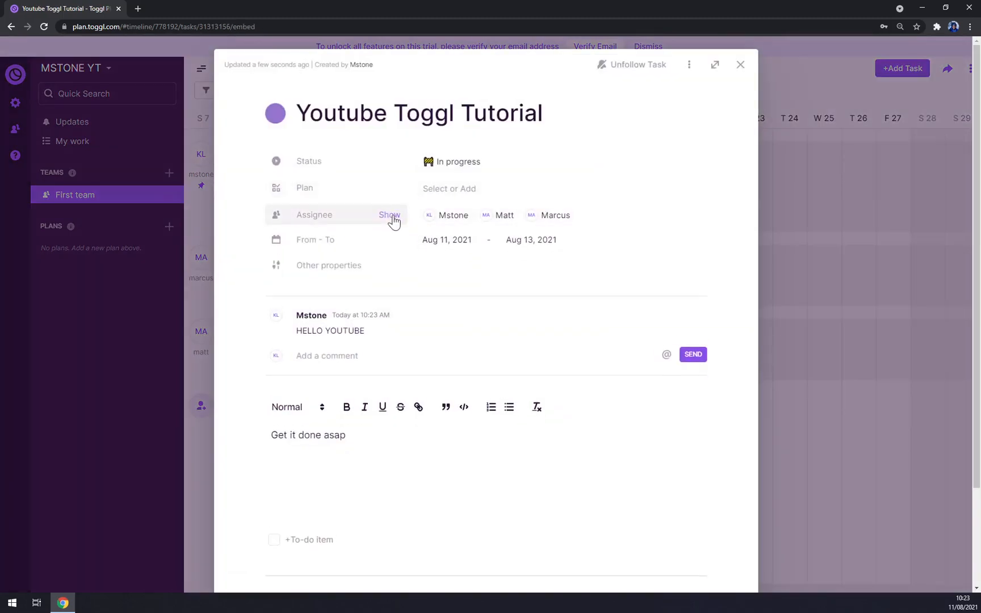
pyautogui.click(392, 218)
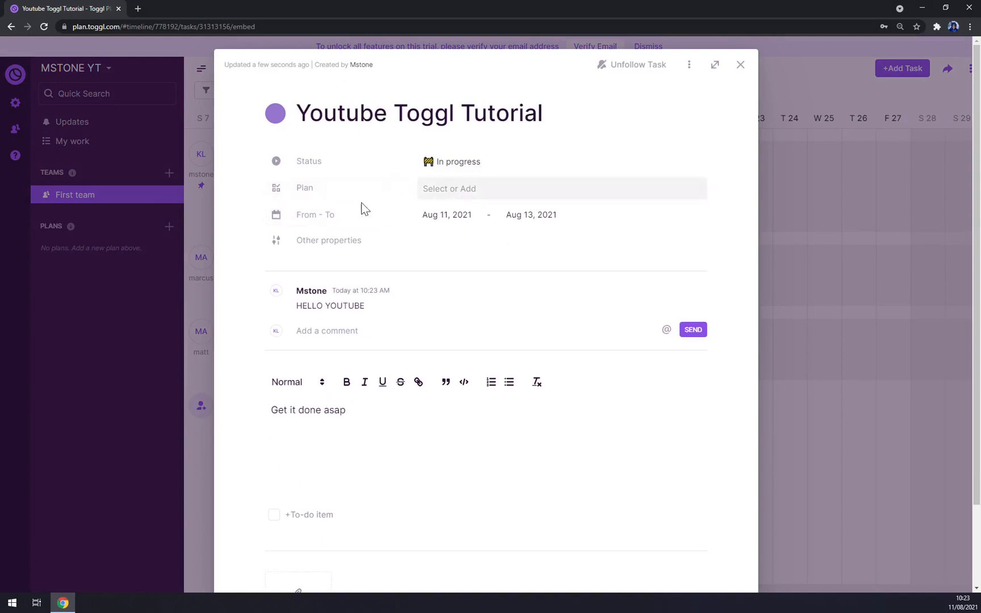
pyautogui.click(351, 247)
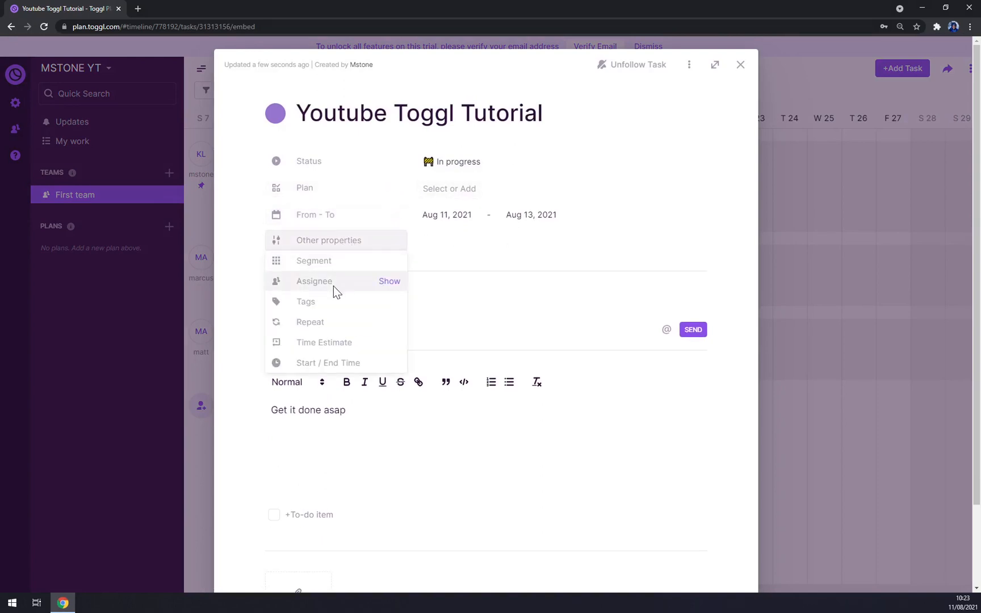
pyautogui.click(390, 283)
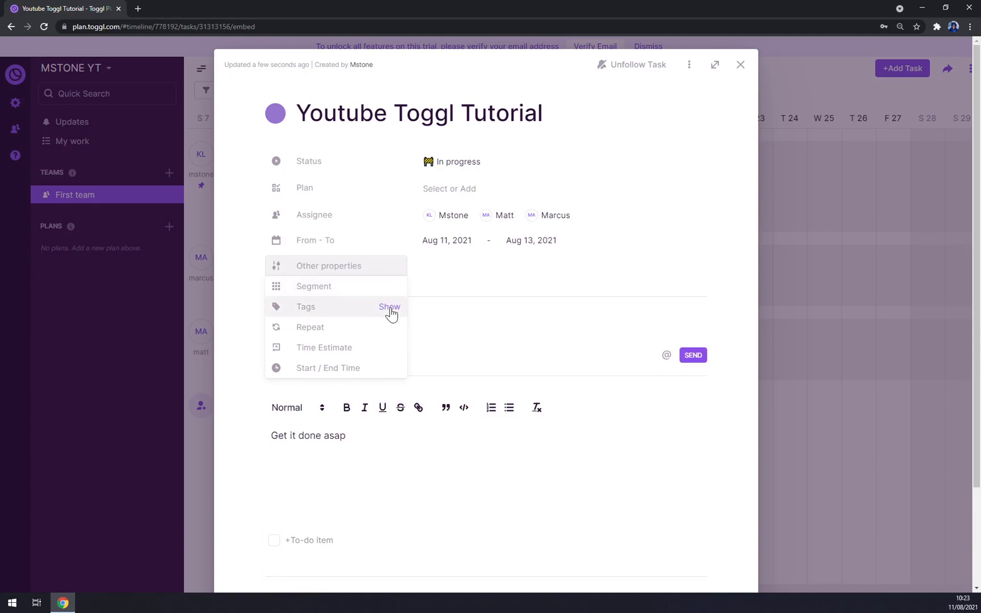
pyautogui.click(391, 310)
pyautogui.click(390, 334)
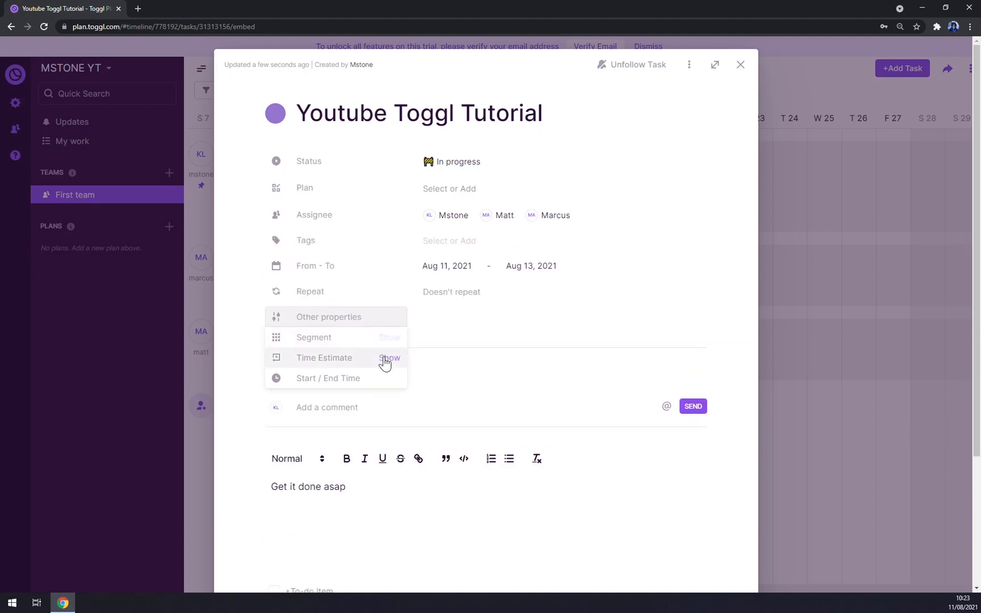
pyautogui.click(386, 359)
pyautogui.click(389, 364)
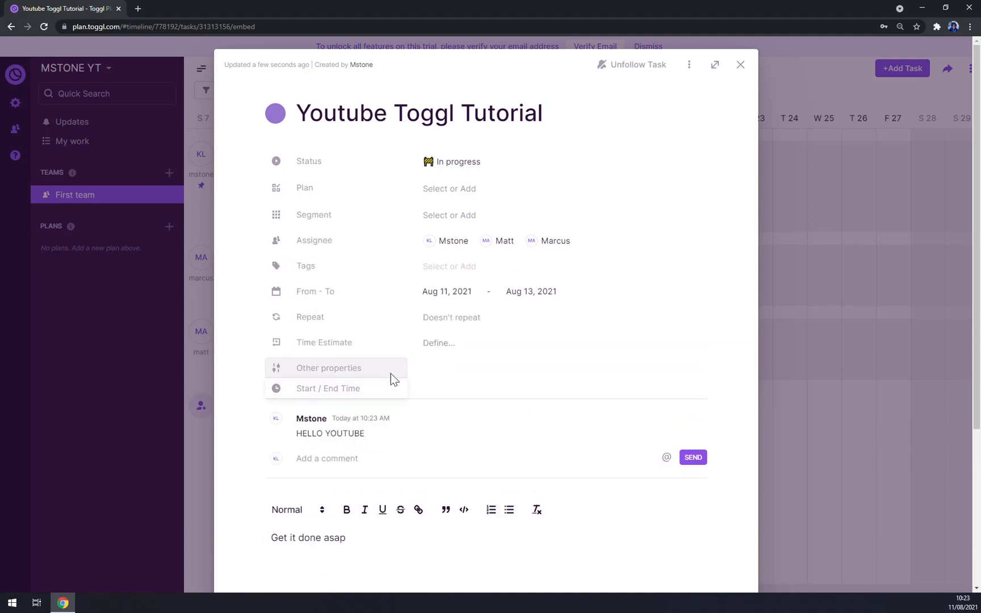
pyautogui.click(394, 392)
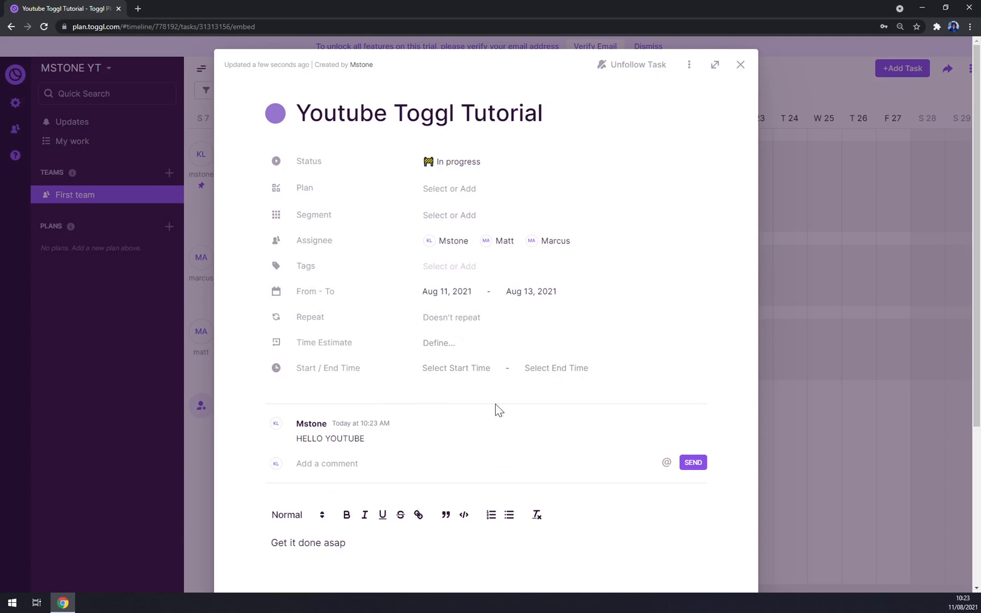
# Step: Set the task to run from 8:00 AM to 4:00 PM
pyautogui.click(453, 369)
pyautogui.click(458, 441)
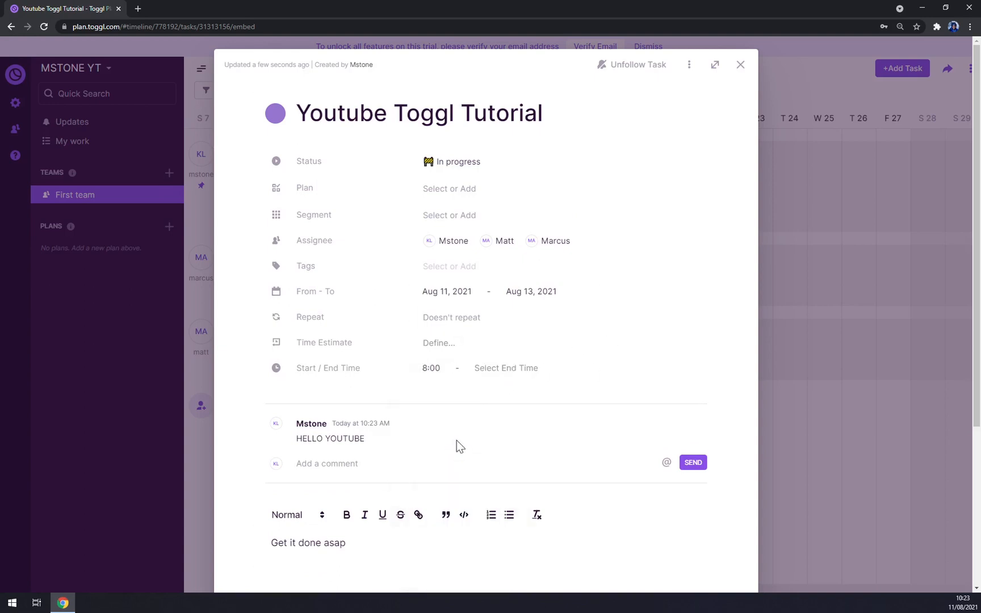
pyautogui.click(534, 375)
pyautogui.scroll(-5, 508, 511)
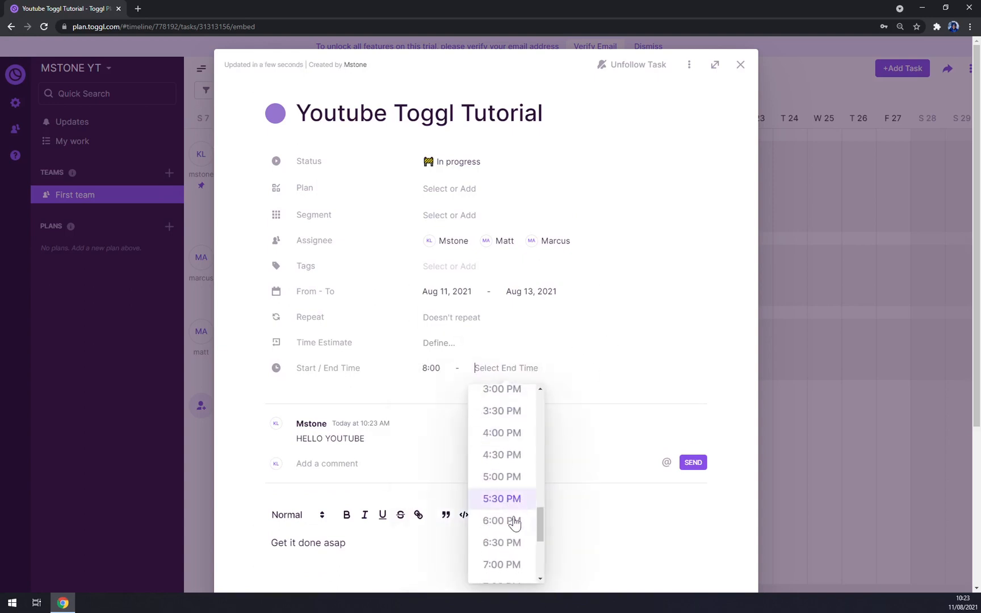
pyautogui.scroll(-2, 508, 531)
pyautogui.scroll(2, 510, 511)
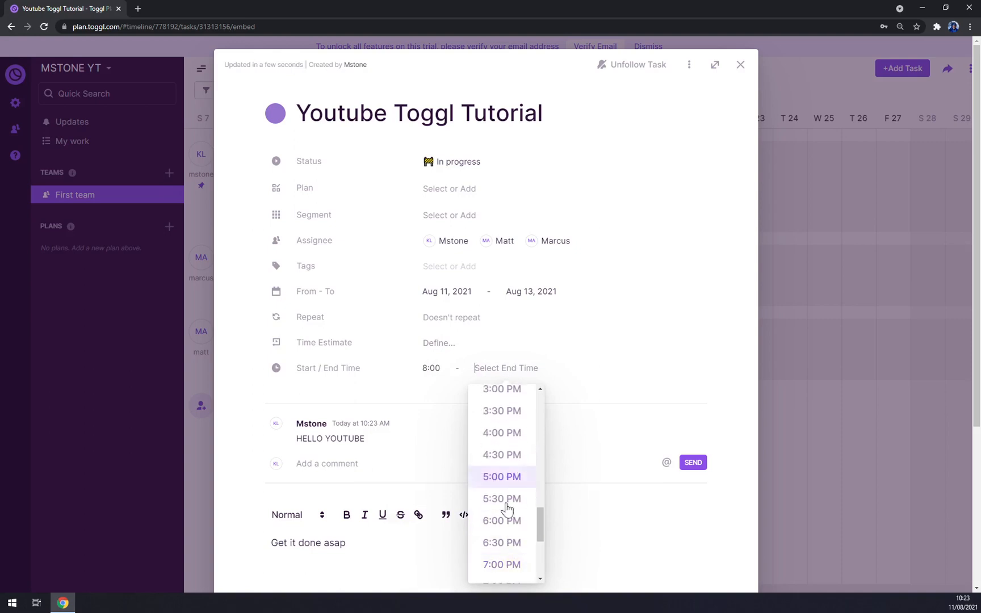
pyautogui.click(503, 434)
# Step: Give the task an 8-hour daily time estimate
pyautogui.click(446, 349)
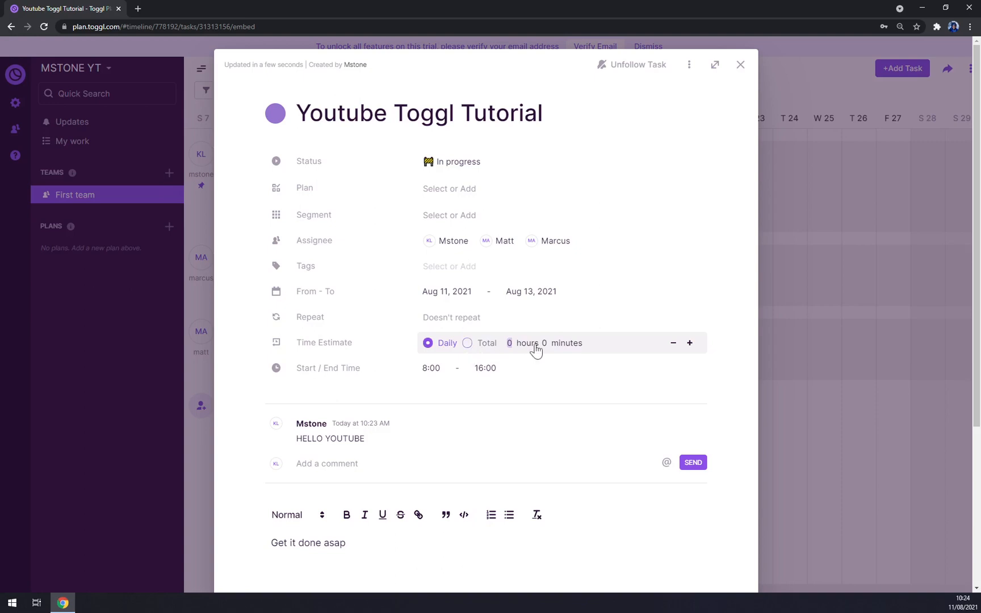
pyautogui.click(466, 345)
pyautogui.click(435, 347)
pyautogui.write('8')
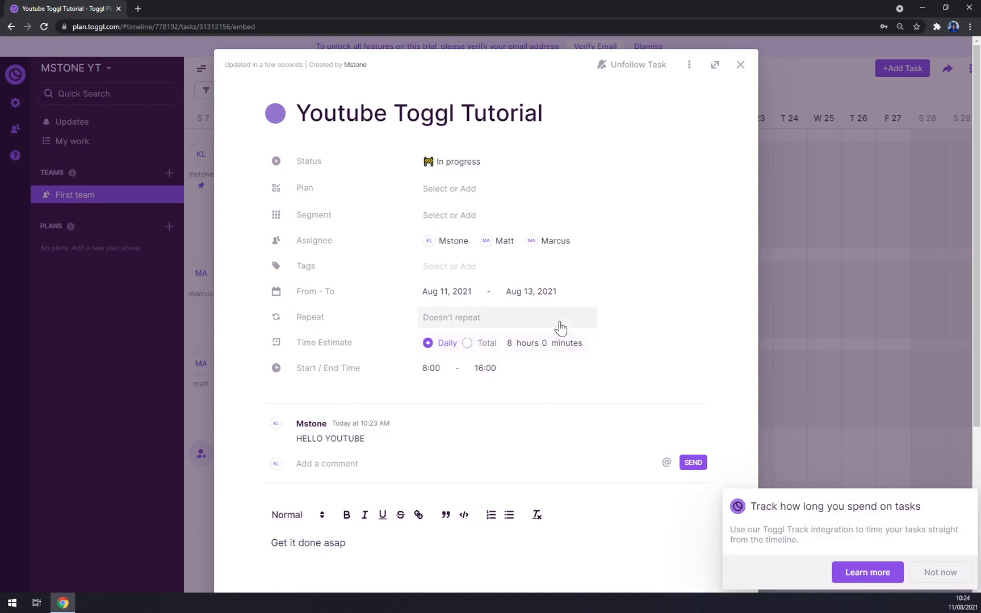
pyautogui.click(937, 574)
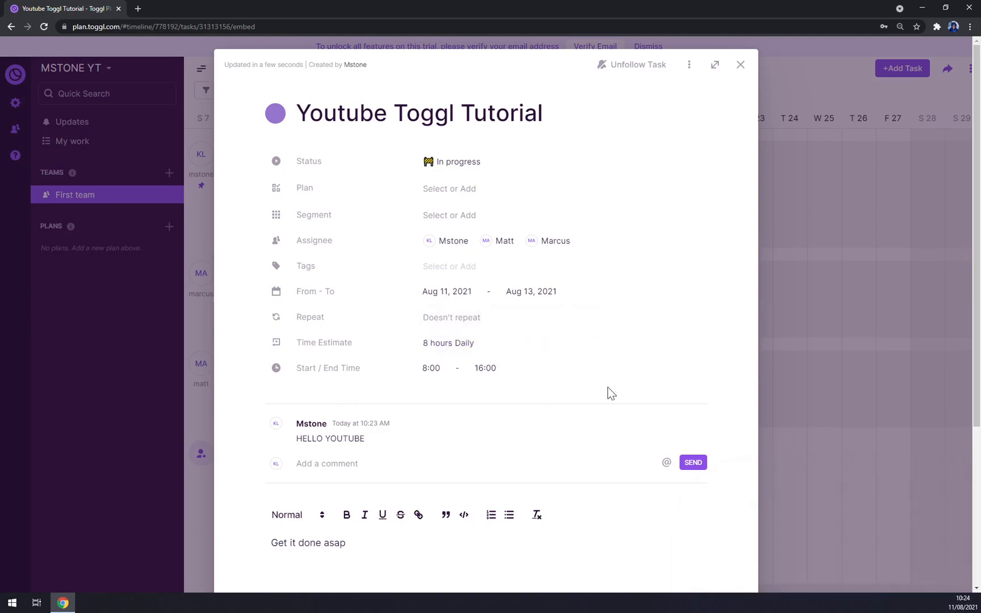
# Step: Make the task repeat weekly on Wednesday with no end date, then close it
pyautogui.click(446, 319)
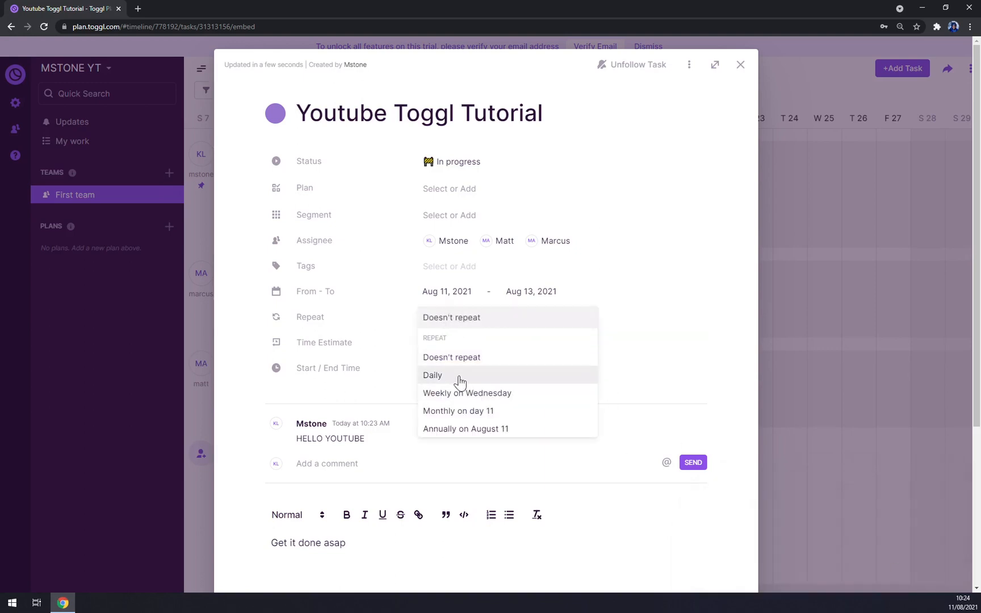
pyautogui.click(503, 396)
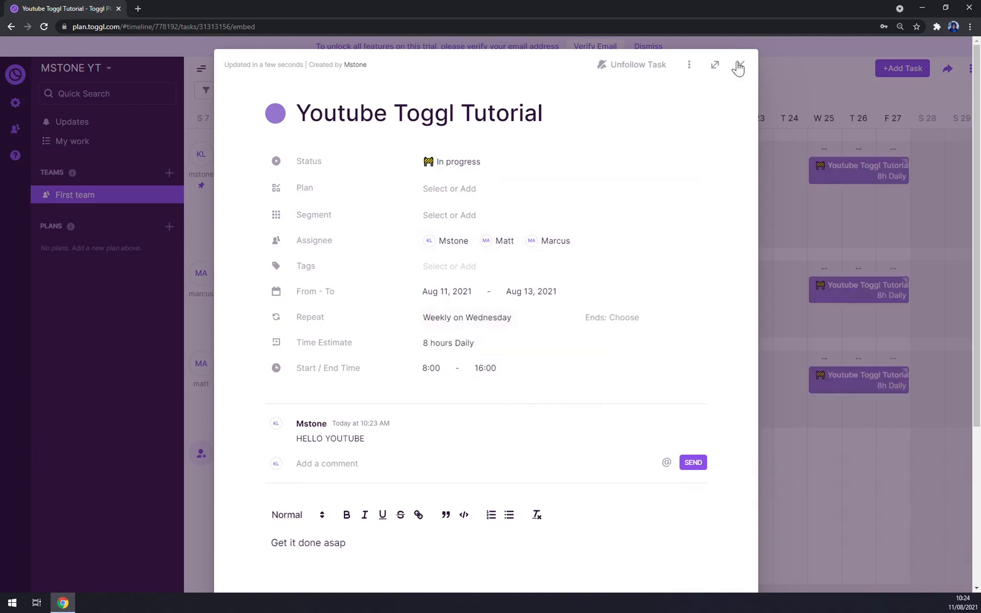
pyautogui.click(627, 327)
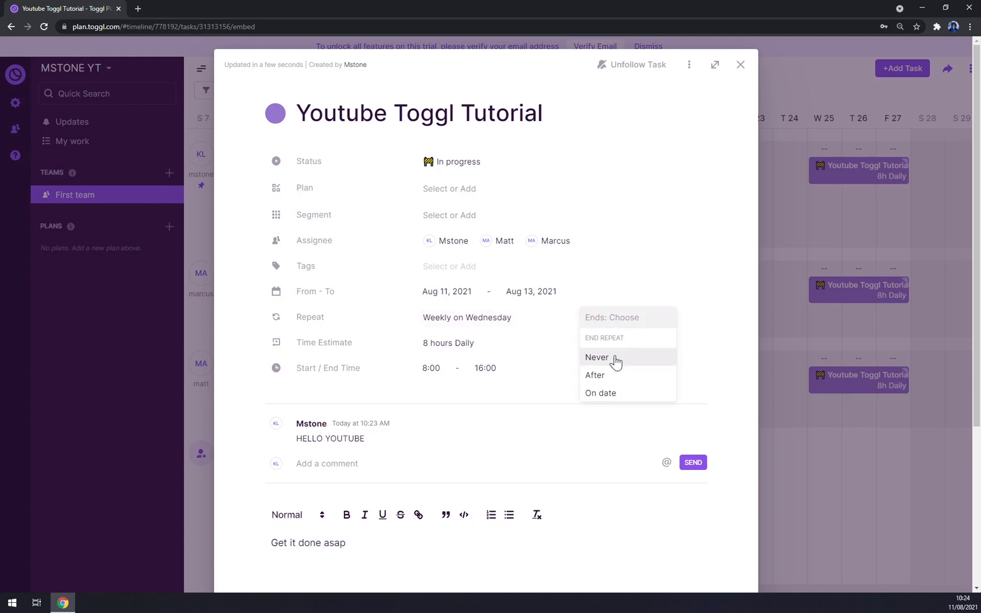
pyautogui.click(615, 358)
pyautogui.click(636, 318)
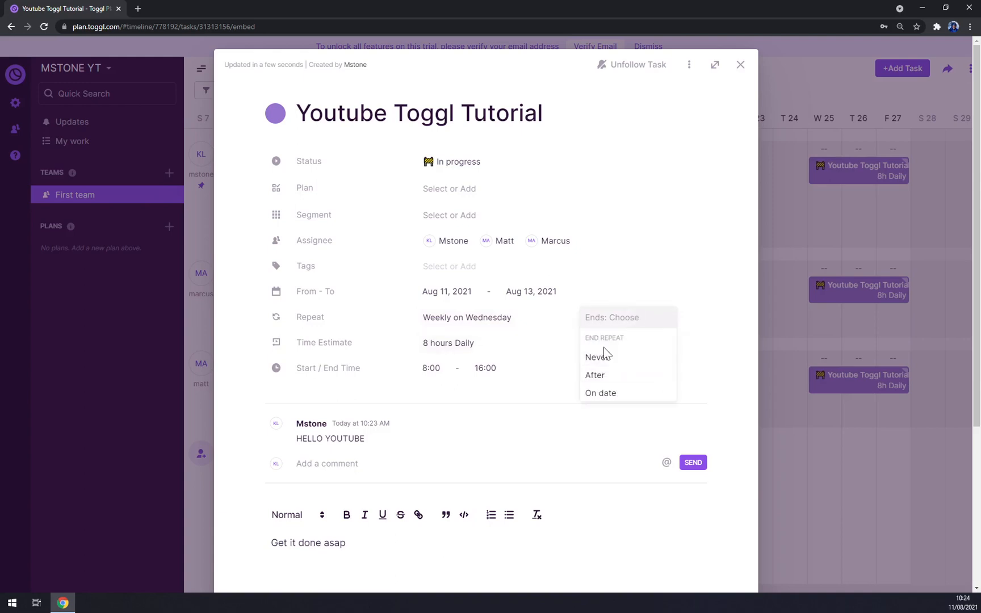
pyautogui.click(603, 361)
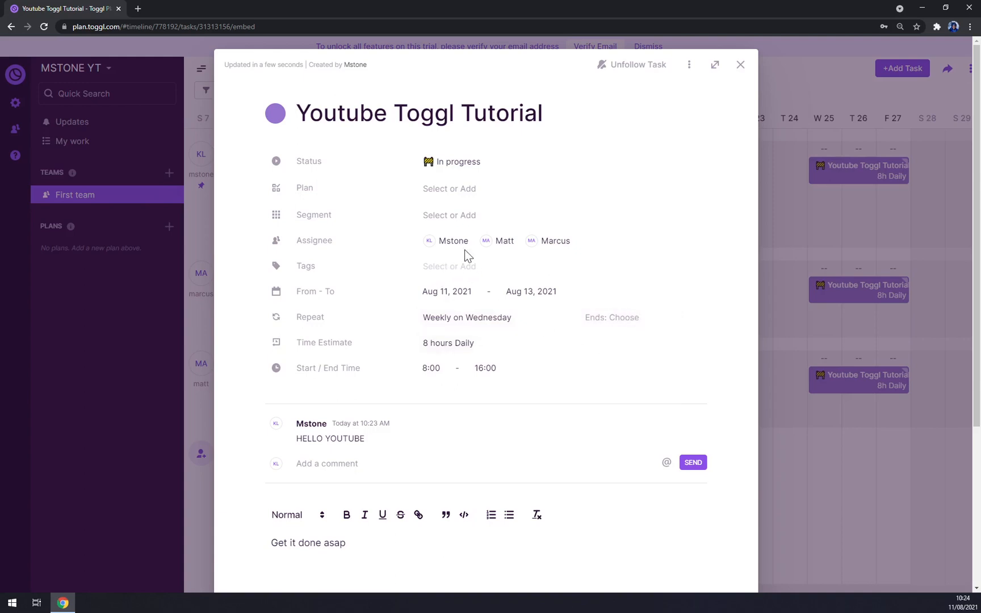
pyautogui.click(453, 221)
pyautogui.click(461, 194)
pyautogui.click(741, 64)
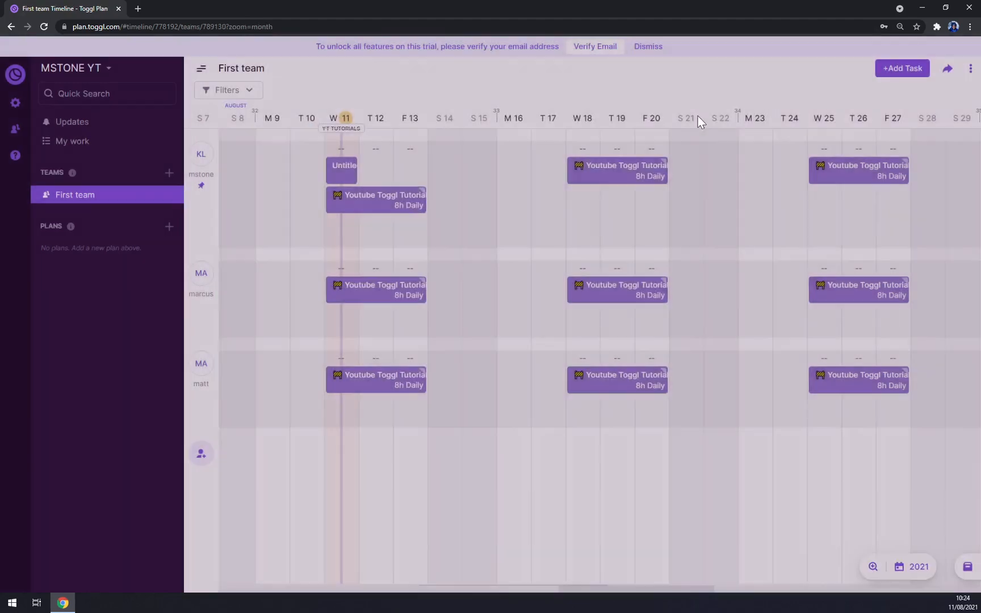
pyautogui.click(350, 202)
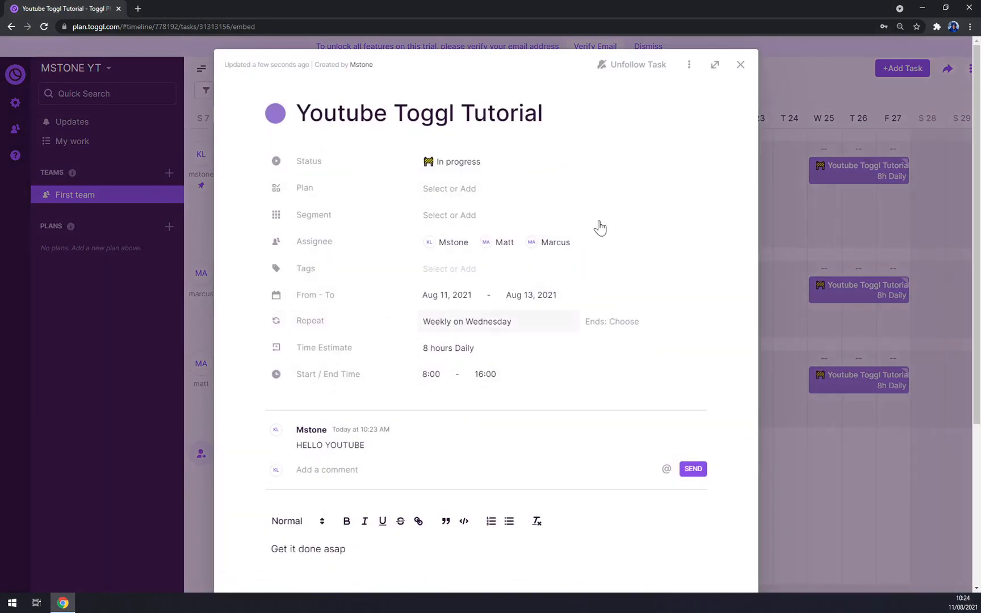
pyautogui.click(740, 65)
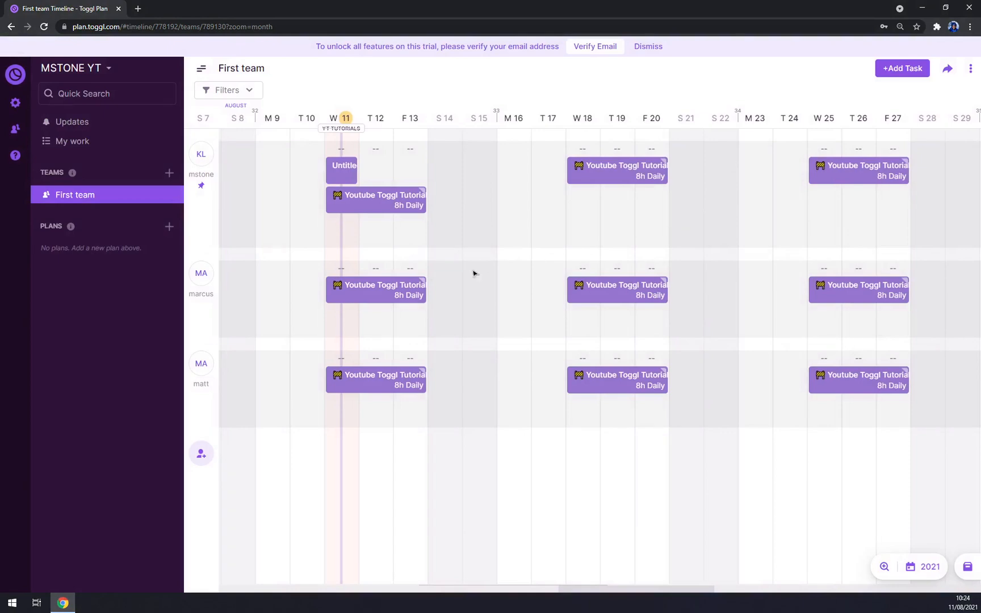
pyautogui.moveTo(570, 595); pyautogui.dragTo(586, 580)
pyautogui.moveTo(360, 276)
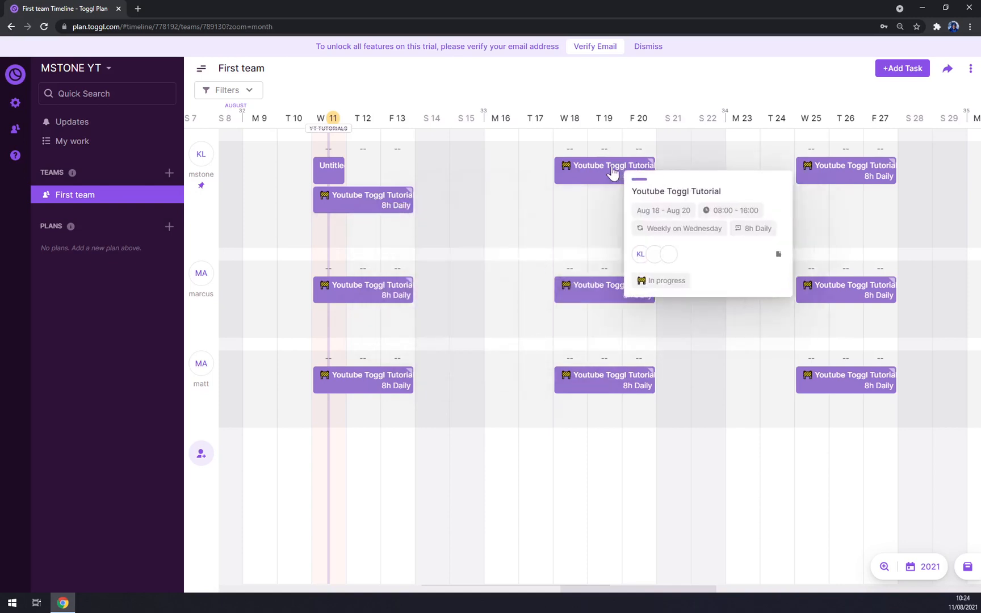
# Step: Create a task on Saturday 14 August with status In progress
pyautogui.click(887, 72)
pyautogui.click(740, 65)
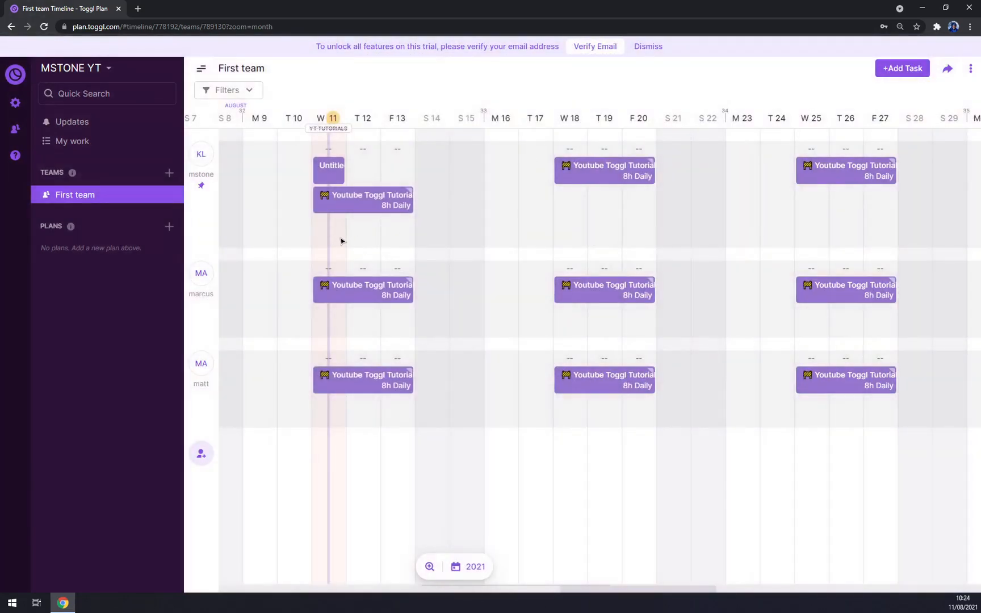
pyautogui.click(438, 203)
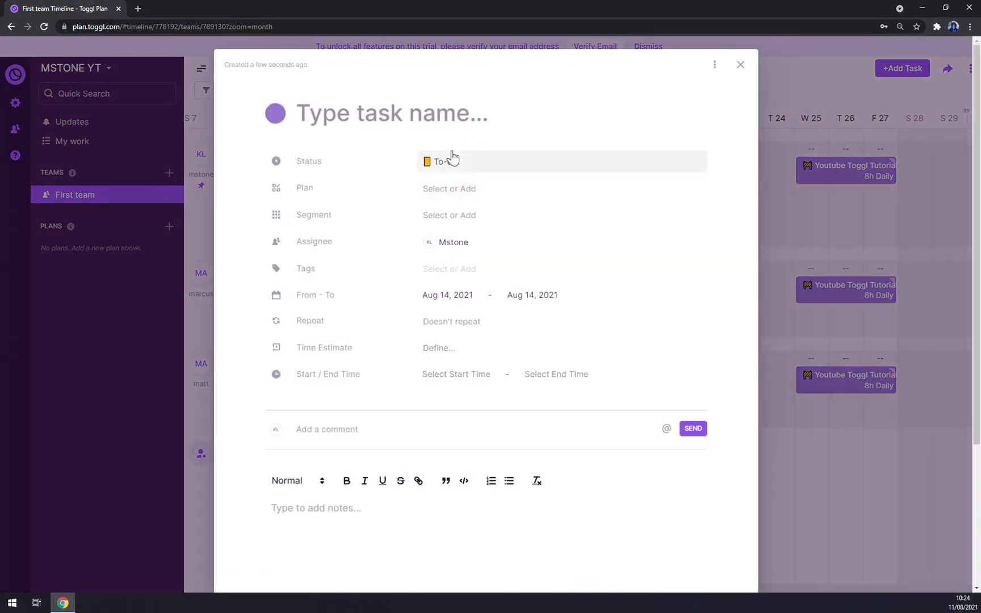
pyautogui.click(449, 161)
pyautogui.click(466, 235)
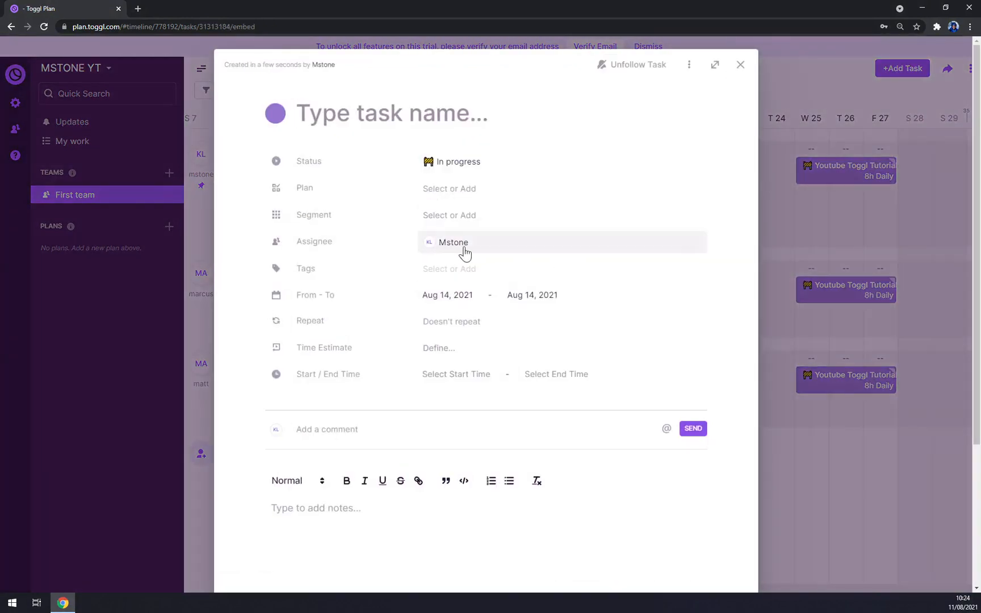
# Step: Assign the two other team members and make the task repeat weekly on Saturday
pyautogui.click(465, 250)
pyautogui.click(471, 282)
pyautogui.click(488, 284)
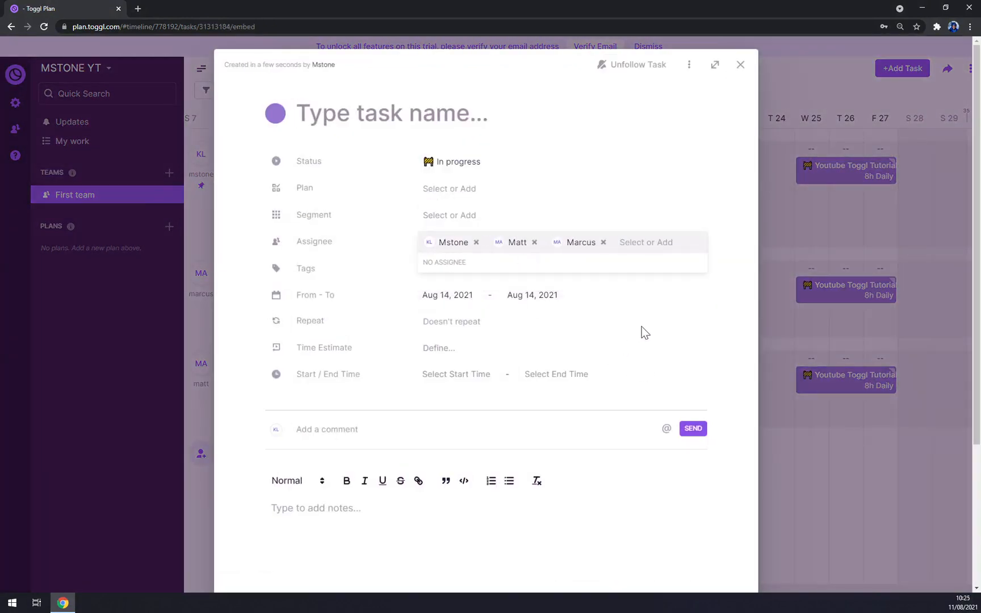
pyautogui.click(476, 323)
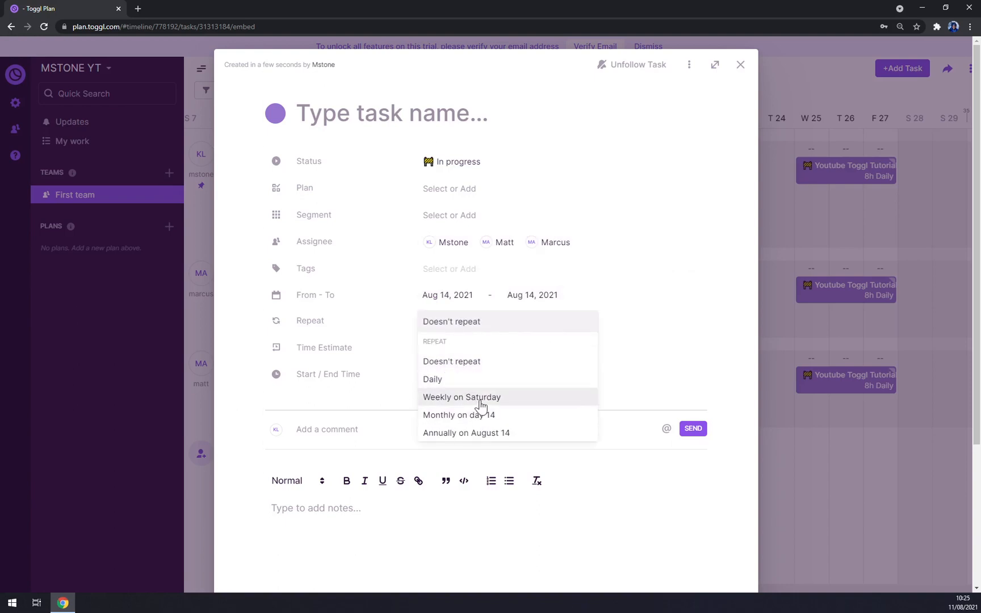
pyautogui.click(481, 397)
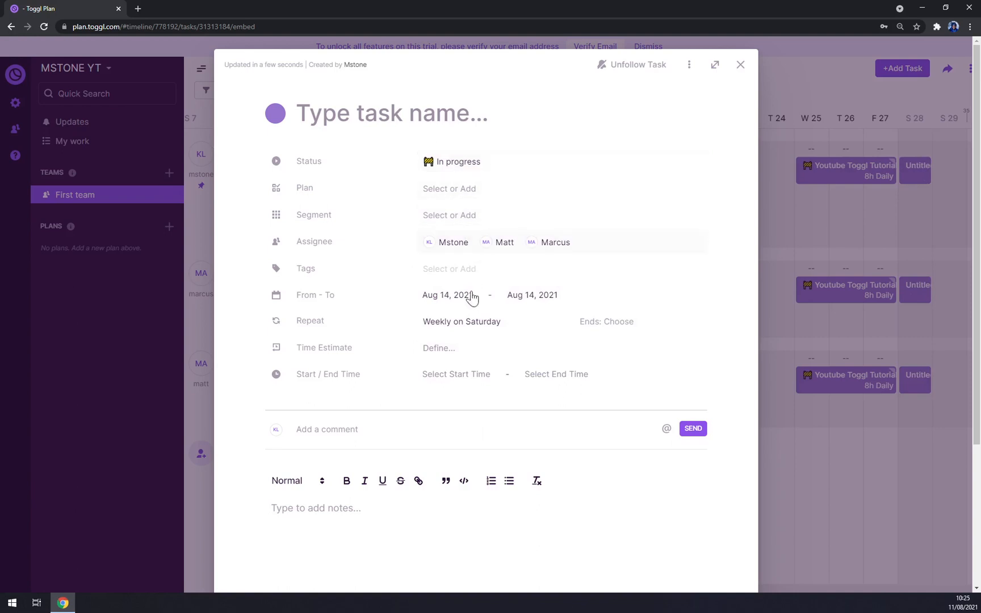
# Step: Set the task's time to 8:00 AM – 1:00 PM
pyautogui.click(445, 374)
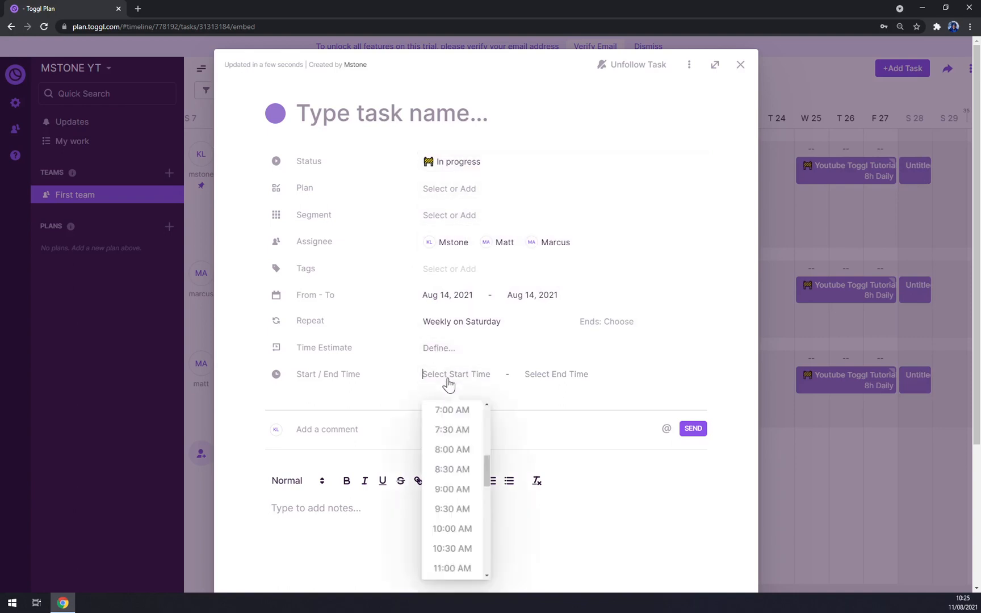
pyautogui.click(454, 446)
pyautogui.click(540, 373)
pyautogui.scroll(-2, 502, 488)
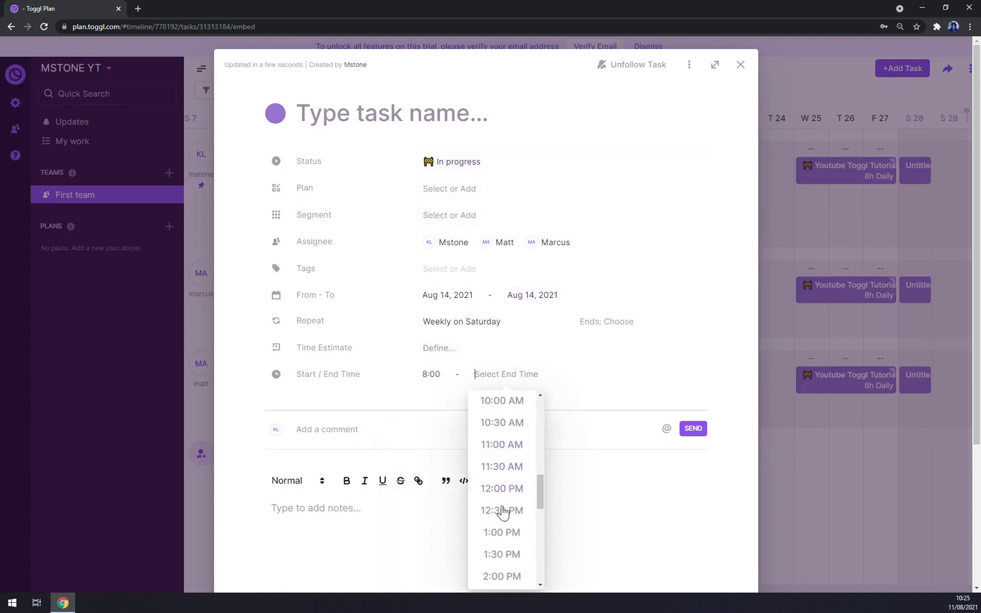
pyautogui.scroll(-1, 502, 511)
pyautogui.click(502, 514)
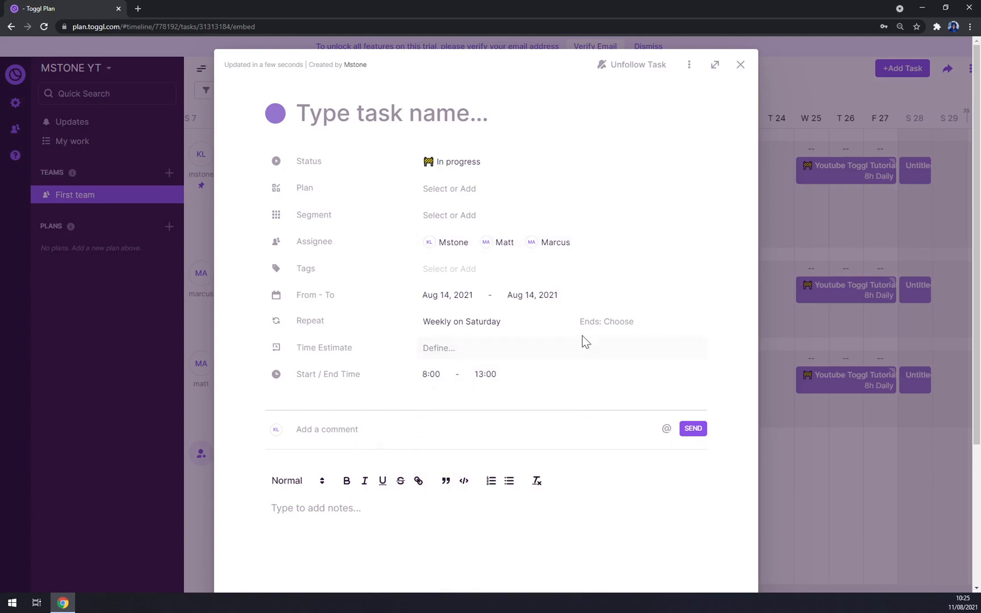
# Step: Give the task a 6-hour daily estimate and close the task details
pyautogui.click(433, 347)
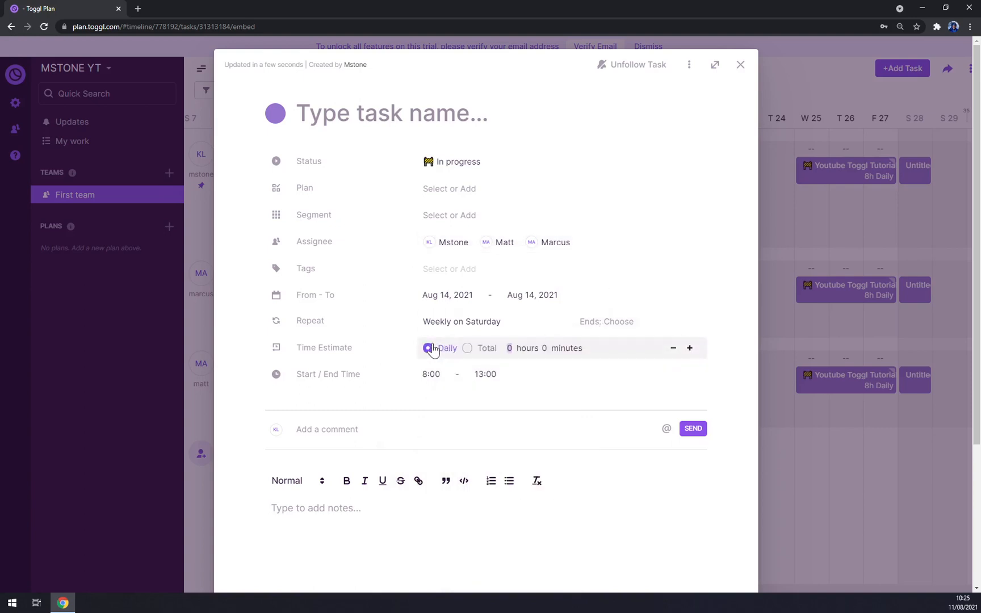
pyautogui.write('6 hours Daily')
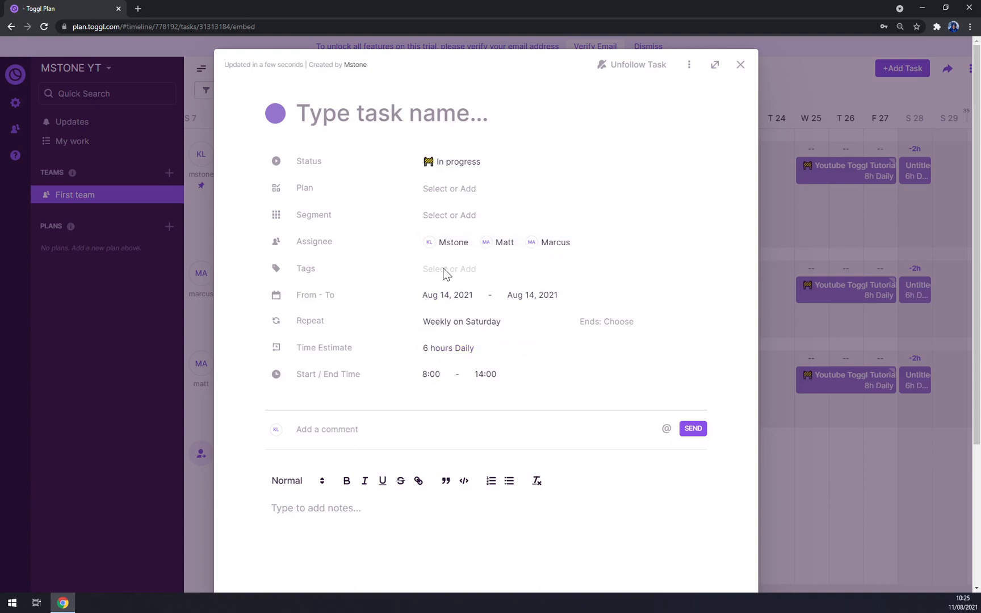
pyautogui.click(450, 192)
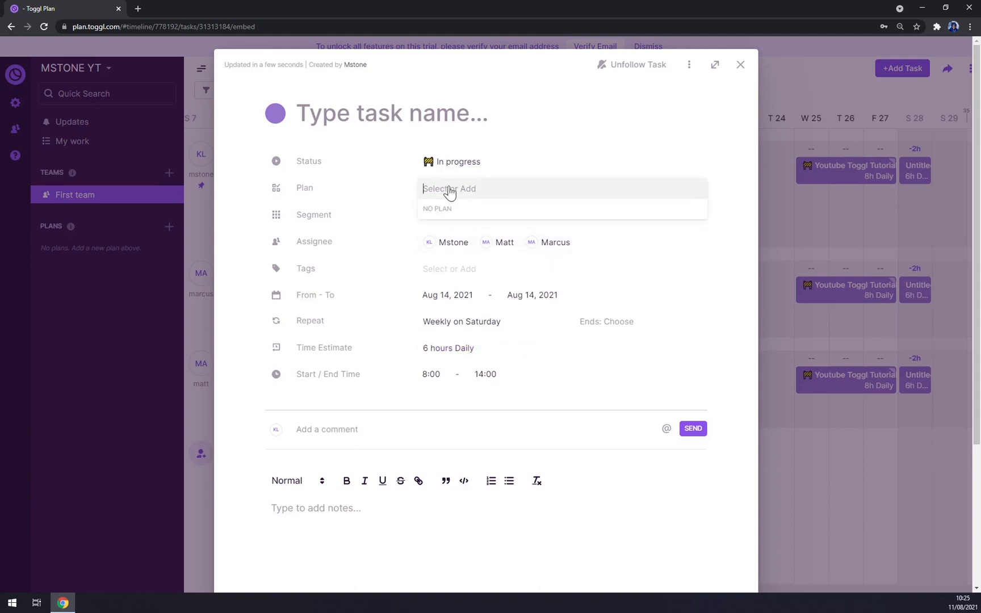
pyautogui.click(534, 164)
pyautogui.click(446, 198)
pyautogui.click(464, 222)
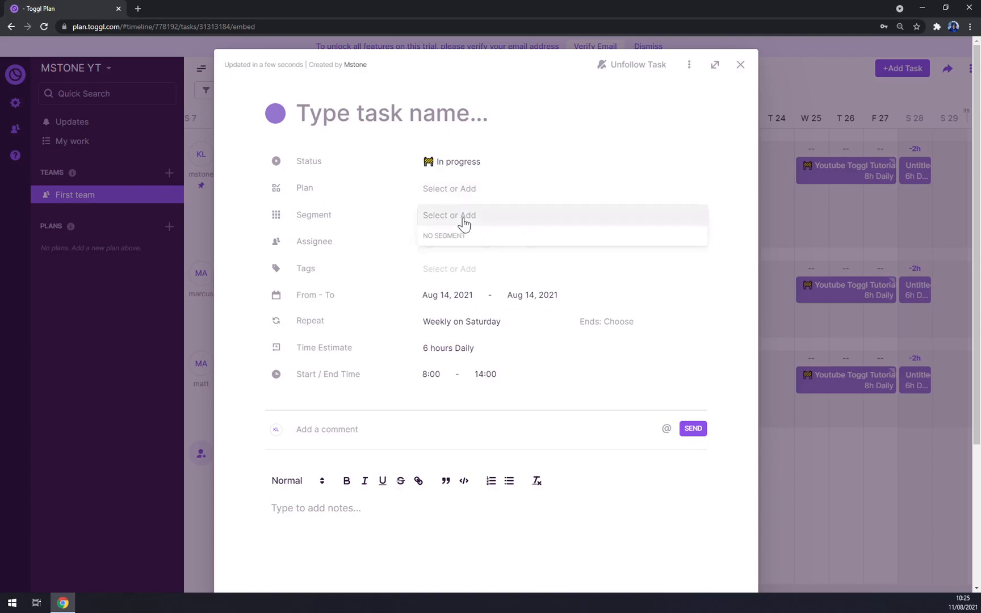
pyautogui.click(741, 65)
pyautogui.click(740, 65)
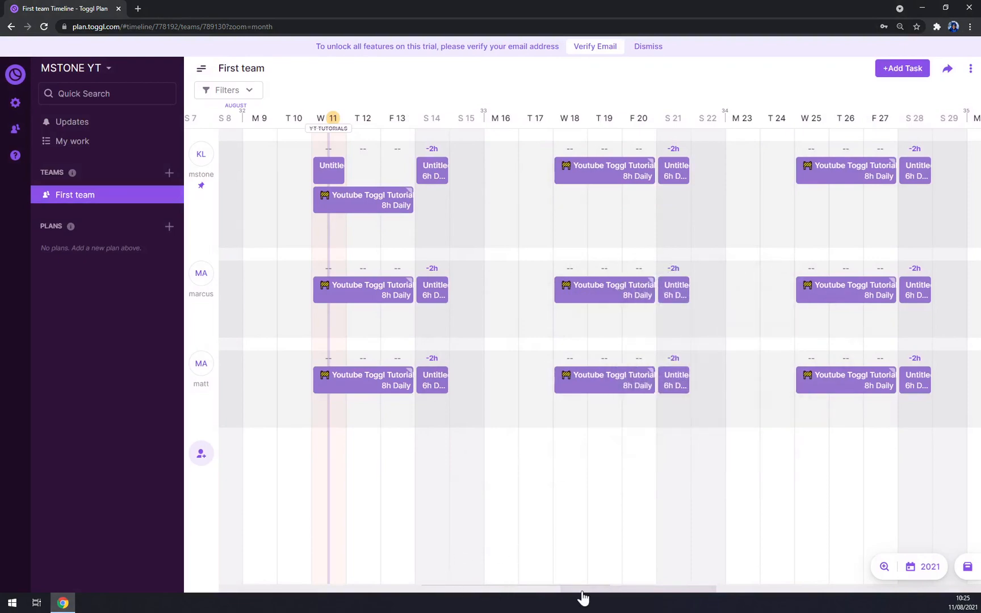
# Step: Scroll the timeline to October and back, then open the Youtube Toggl Tutorial task
pyautogui.moveTo(582, 592); pyautogui.dragTo(970, 562)
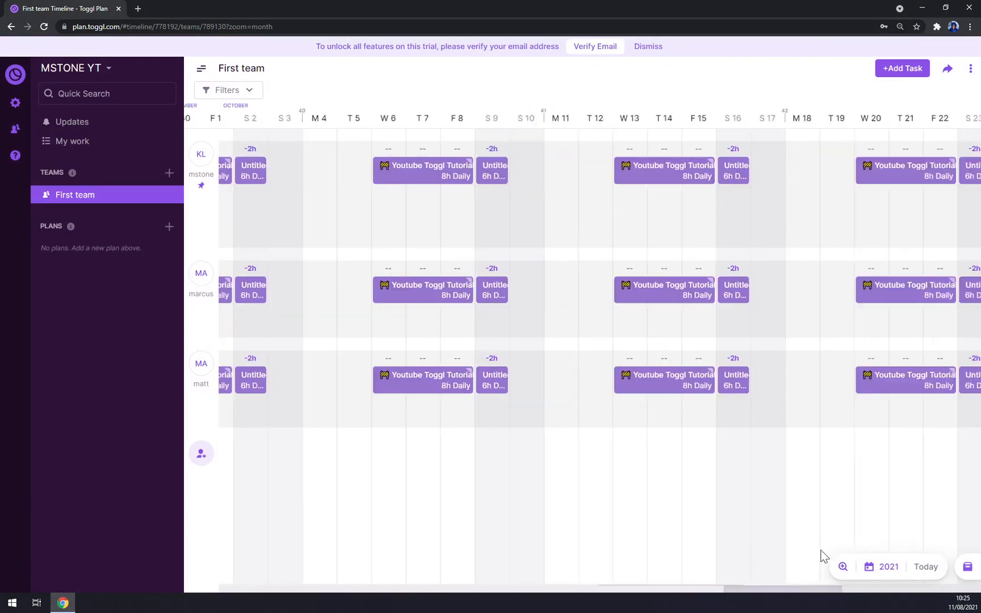
pyautogui.moveTo(823, 555)
pyautogui.mouseDown()
pyautogui.moveTo(497, 549)
pyautogui.moveTo(637, 557)
pyautogui.moveTo(577, 558)
pyautogui.mouseUp()
pyautogui.moveTo(411, 214)
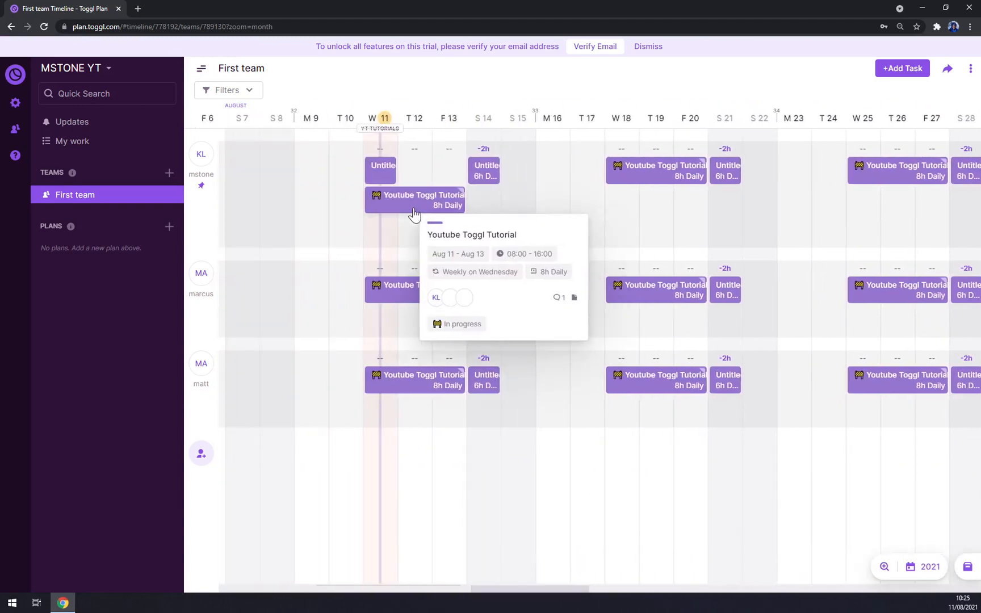
pyautogui.click(413, 212)
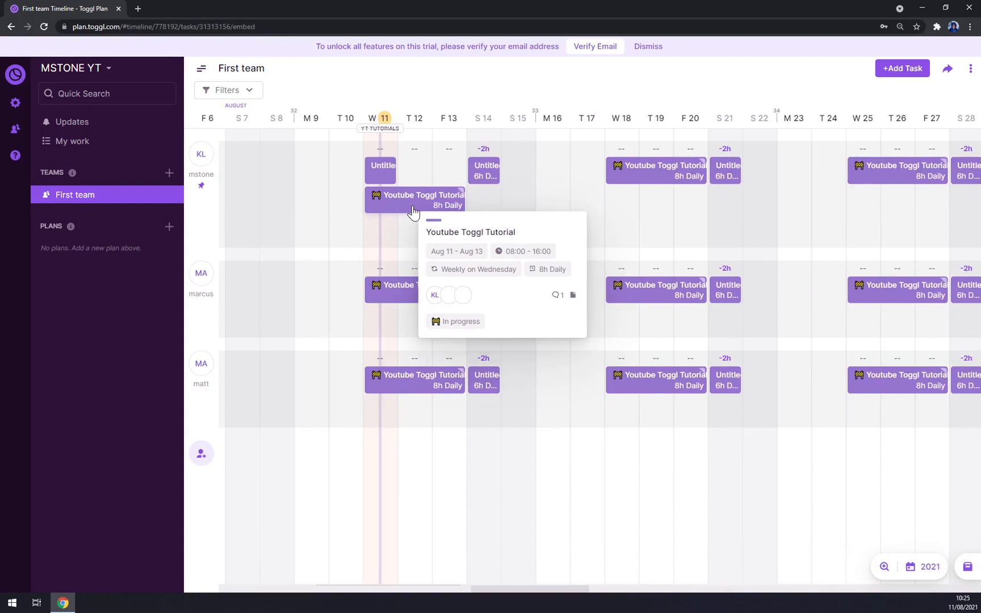
# Step: Change the Youtube Toggl Tutorial task colour to blue and close it
pyautogui.click(276, 114)
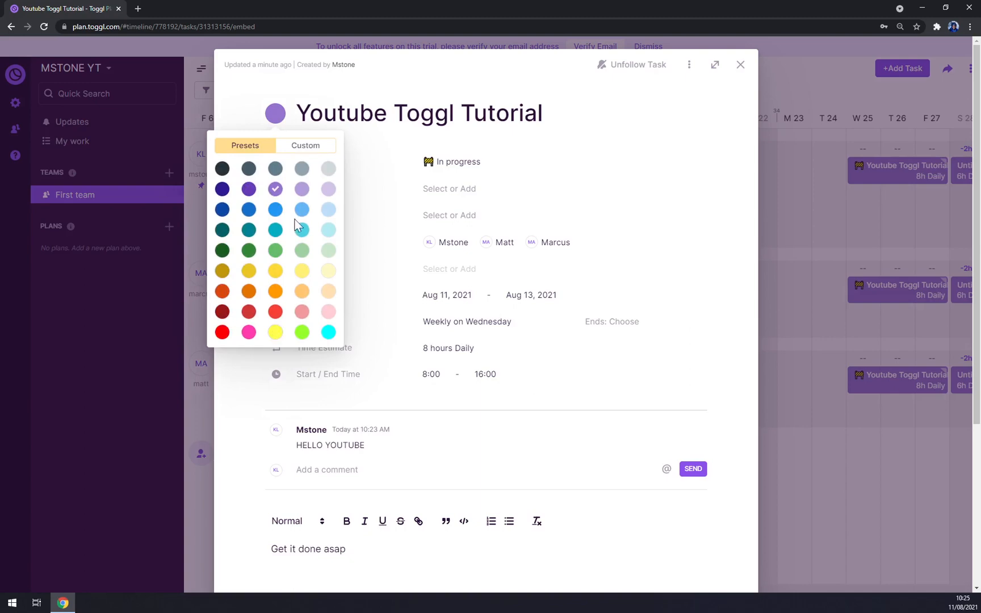
pyautogui.click(276, 210)
pyautogui.click(740, 64)
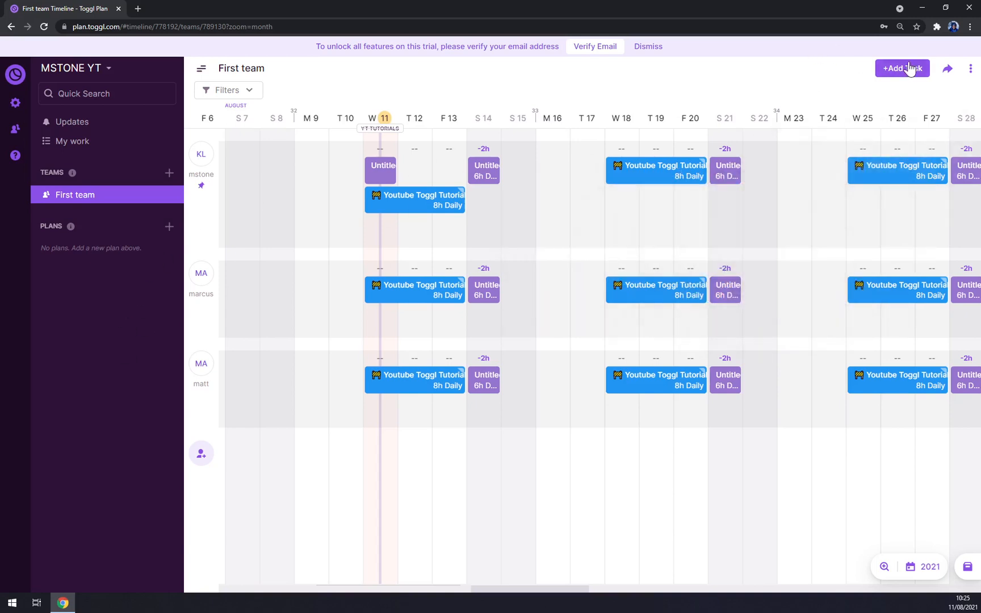
# Step: Bring up the First team's Get Public Link sharing options
pyautogui.click(965, 69)
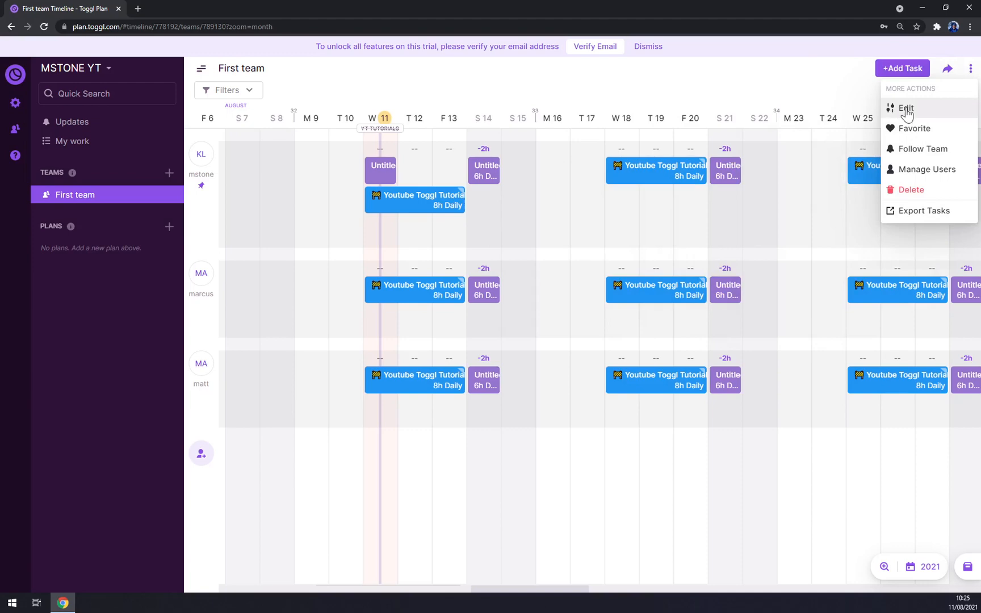
pyautogui.click(970, 69)
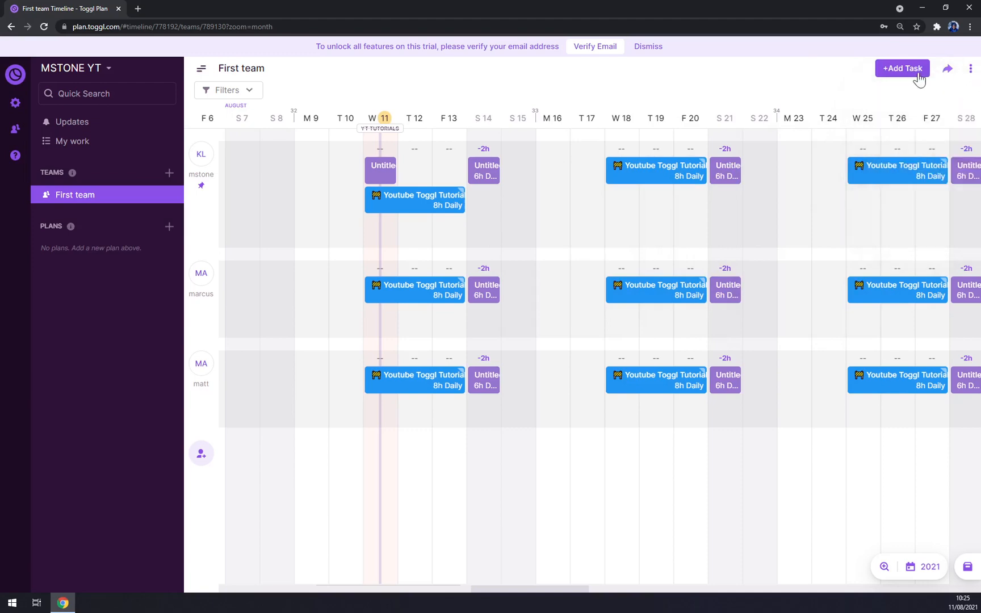
pyautogui.click(947, 71)
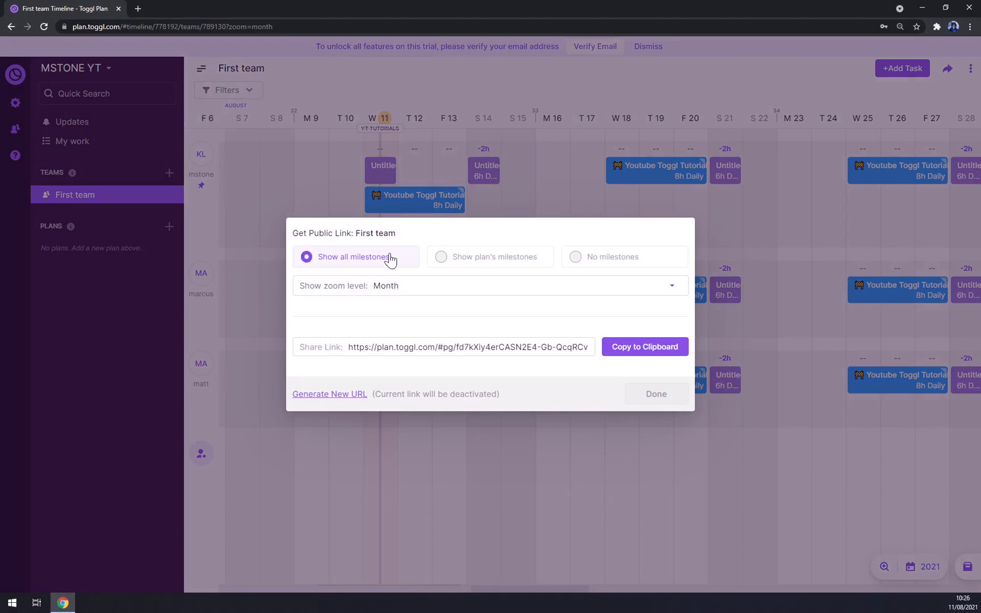
# Step: Review zoom and milestone options, keeping Month zoom and all milestones shown
pyautogui.click(444, 295)
pyautogui.click(445, 295)
pyautogui.click(420, 299)
pyautogui.click(336, 321)
pyautogui.click(467, 263)
pyautogui.click(610, 264)
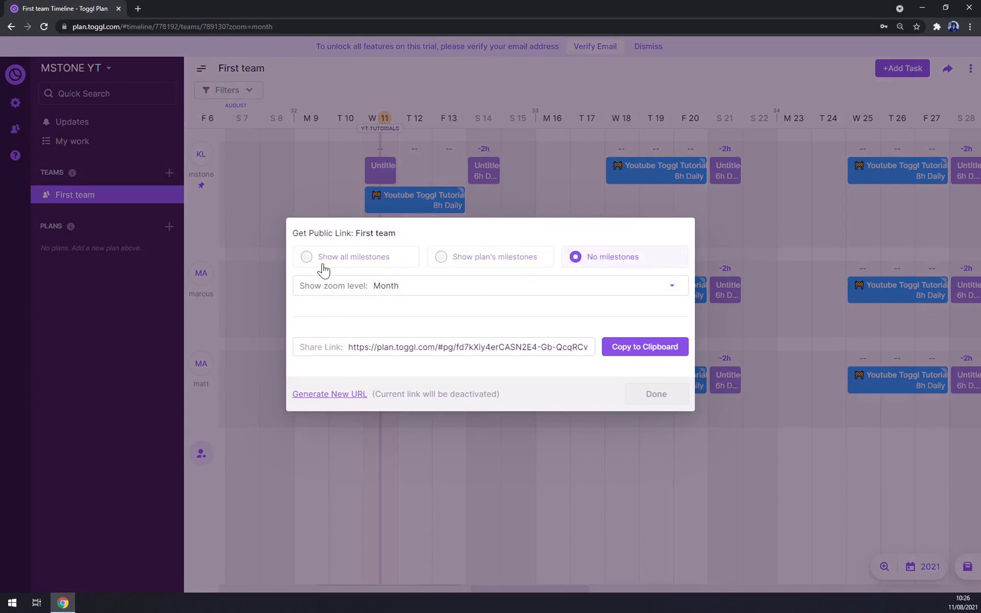
pyautogui.click(322, 262)
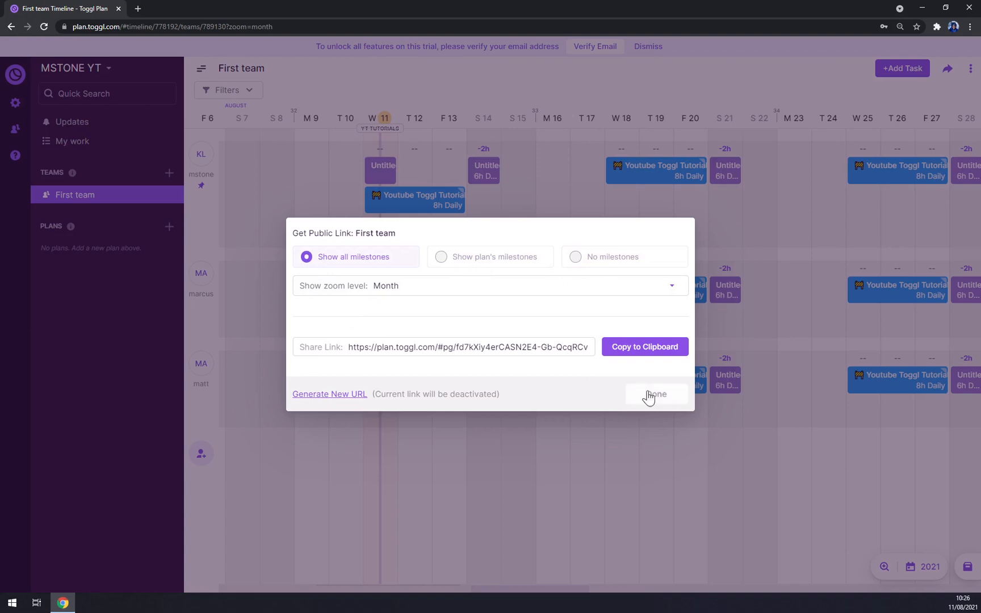
# Step: Copy the public link and test it in a new browser tab
pyautogui.click(645, 349)
pyautogui.click(140, 8)
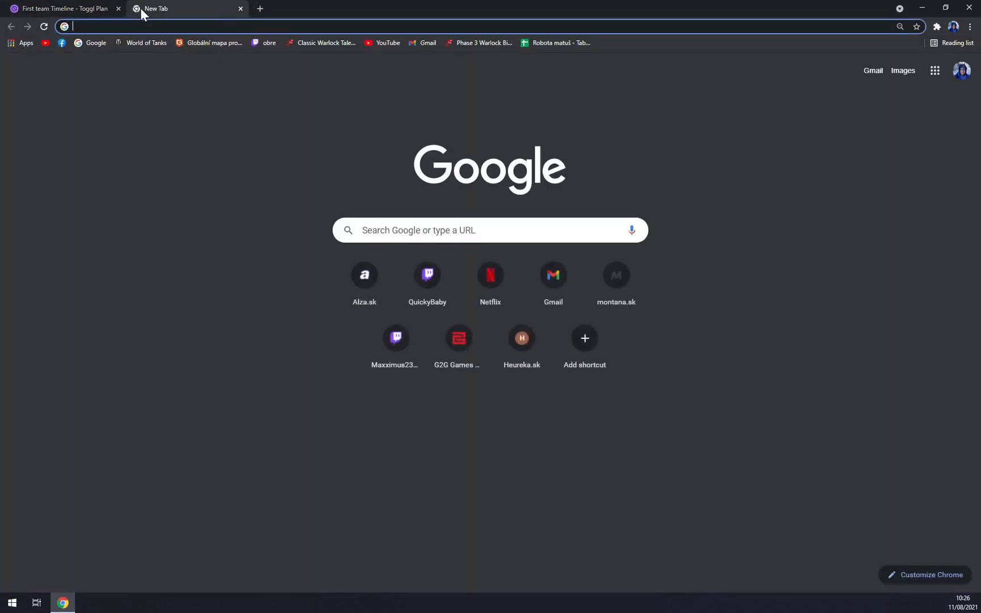
pyautogui.hotkey('ctrl', 'v')
pyautogui.press('Return')
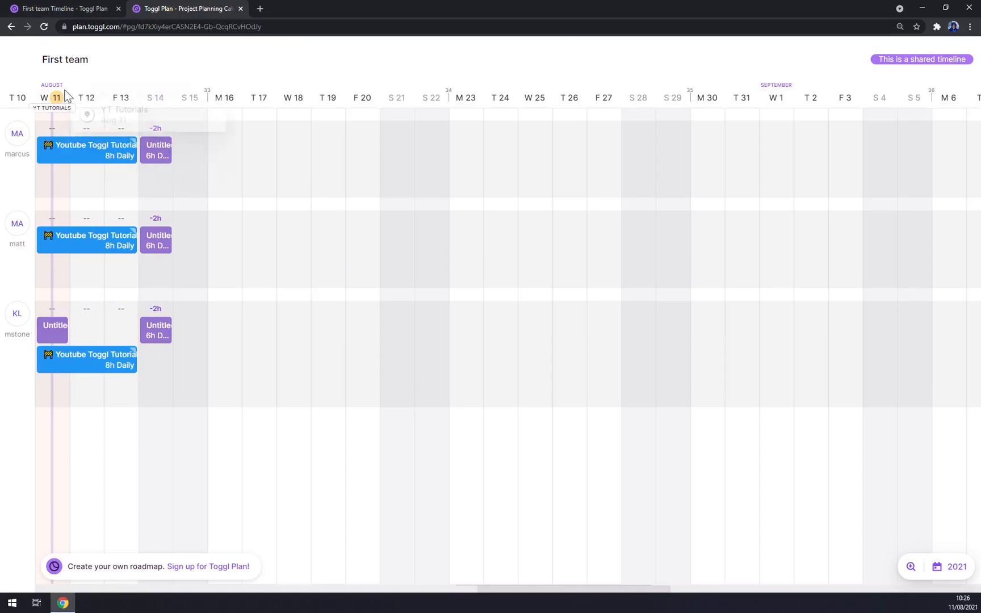
pyautogui.click(115, 161)
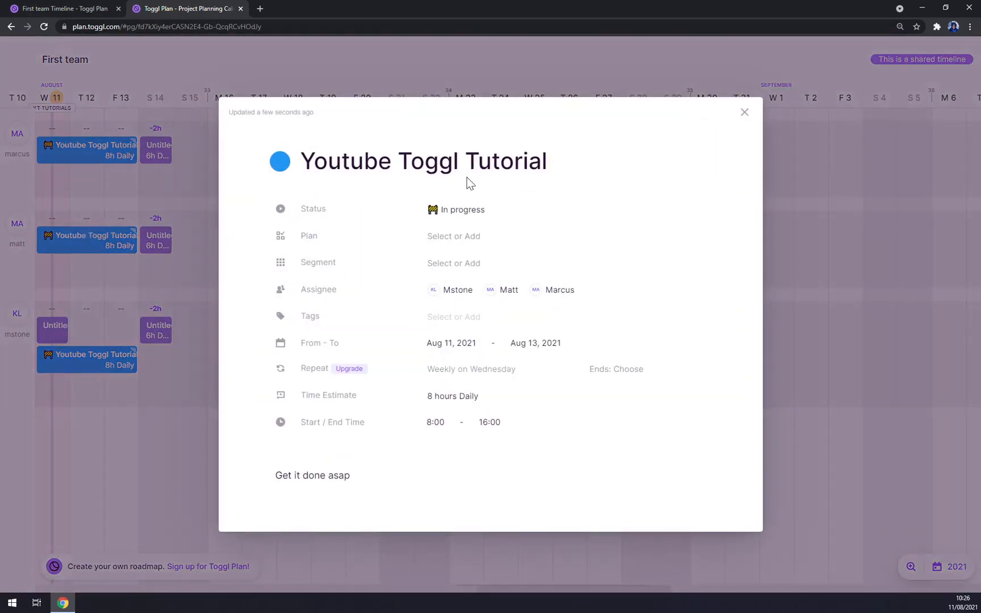
pyautogui.click(744, 113)
pyautogui.click(240, 8)
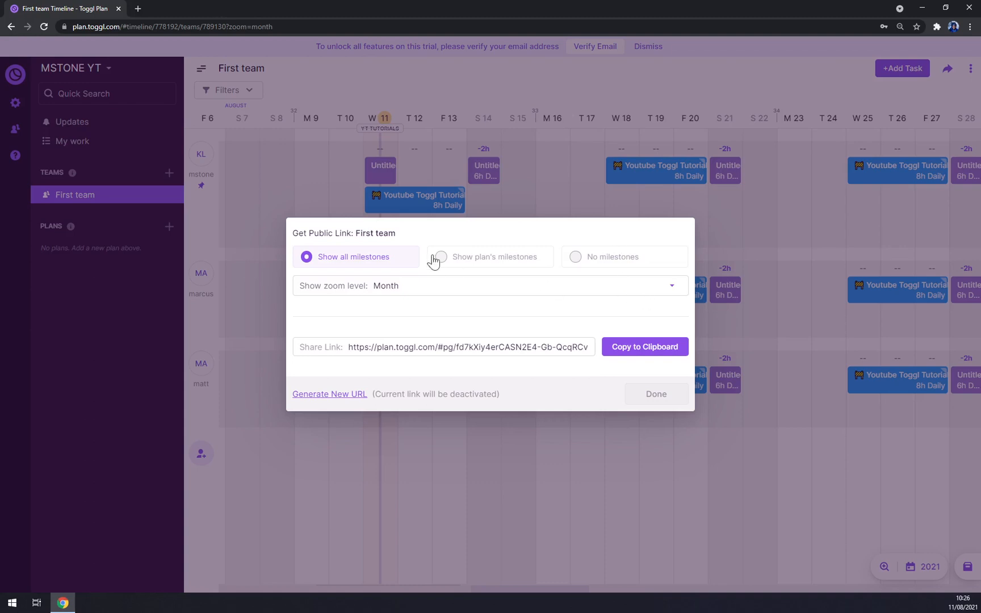
# Step: Set the shared zoom level to 3 months, copy and test the new link, then finish
pyautogui.click(407, 286)
pyautogui.click(411, 324)
pyautogui.click(638, 348)
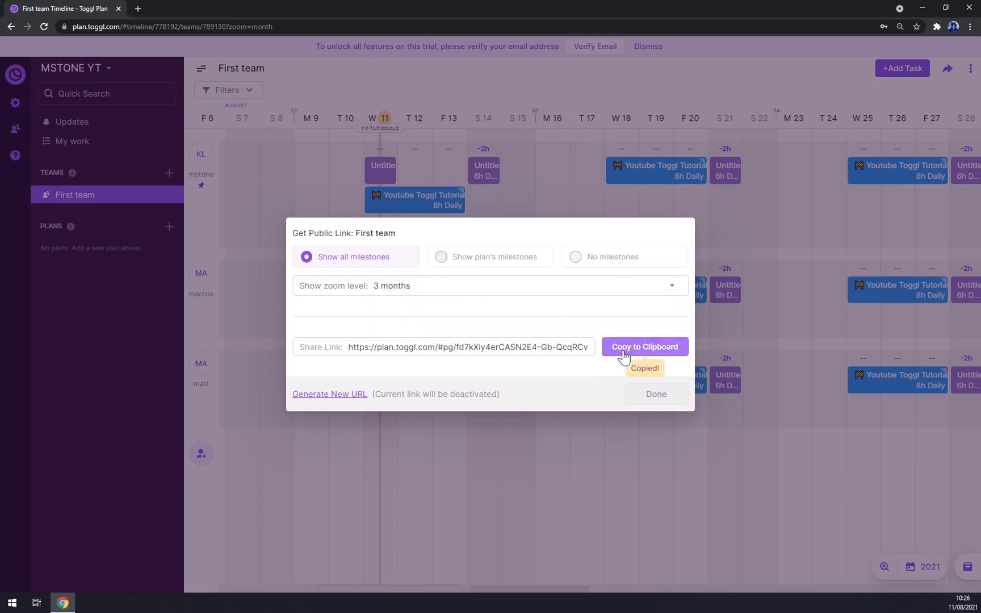
pyautogui.click(137, 8)
pyautogui.hotkey('ctrl', 'v')
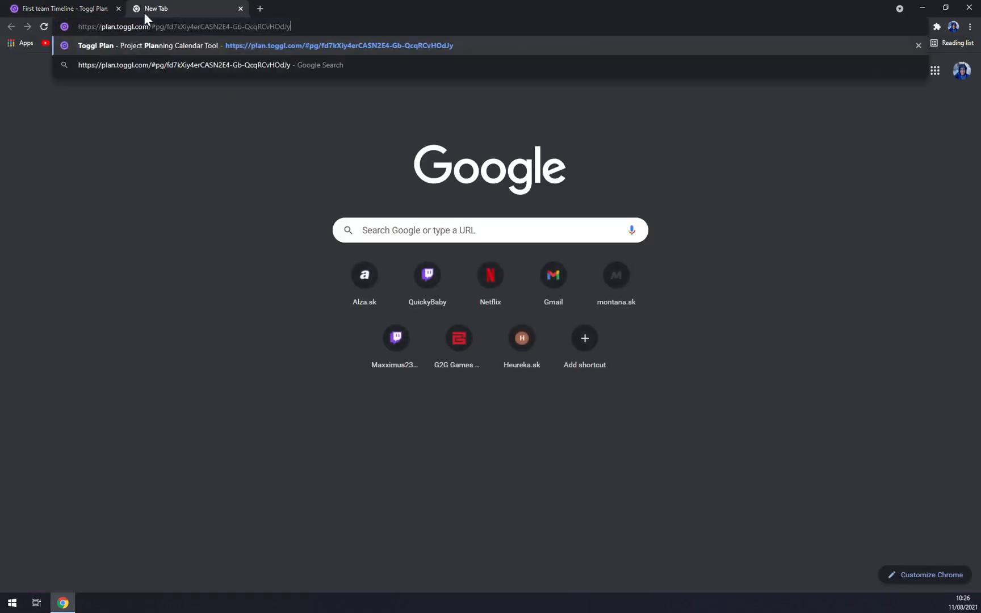
pyautogui.press('Return')
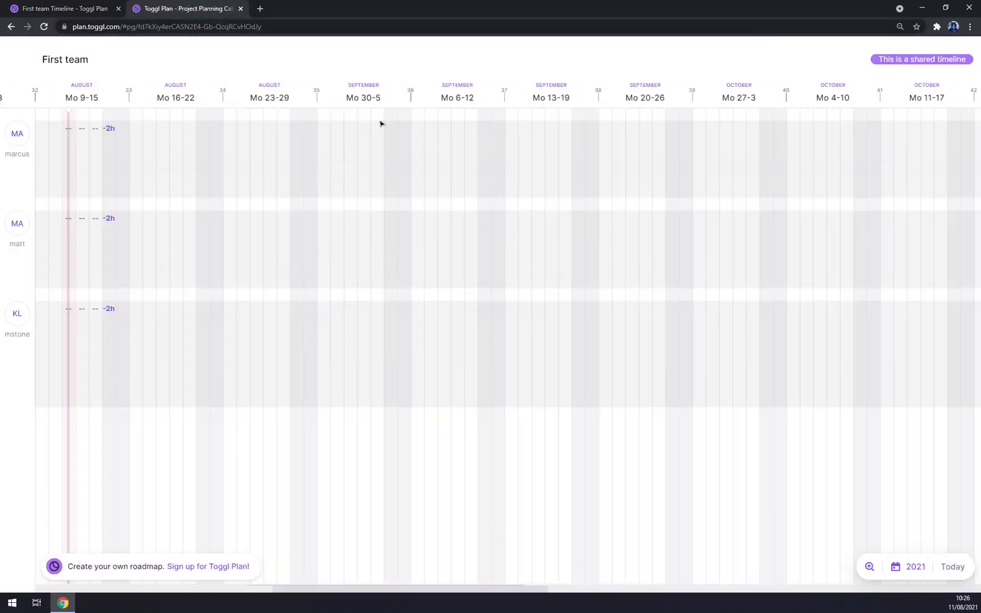
pyautogui.hotkey('ctrl', 'w')
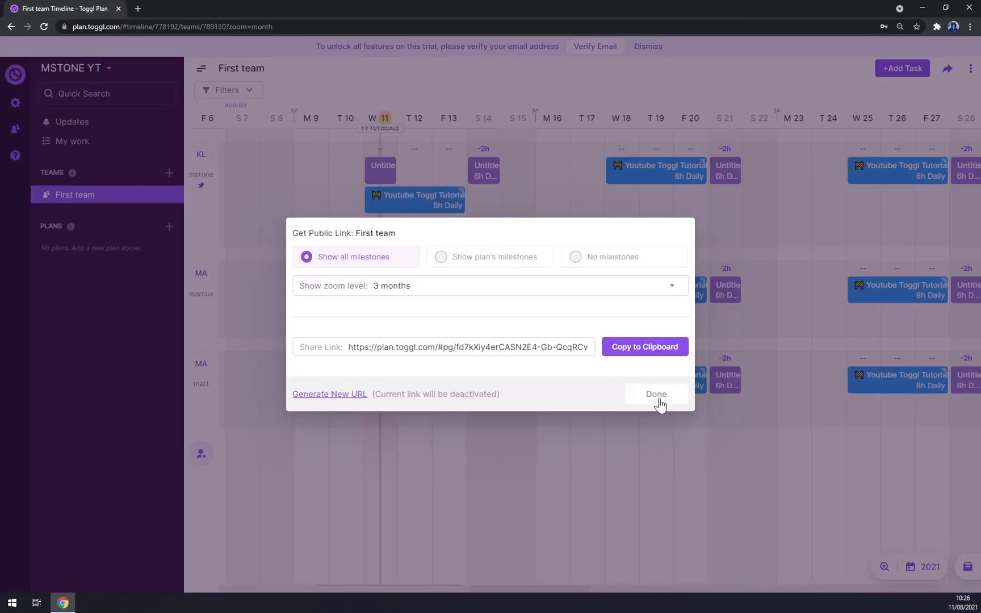
pyautogui.click(659, 404)
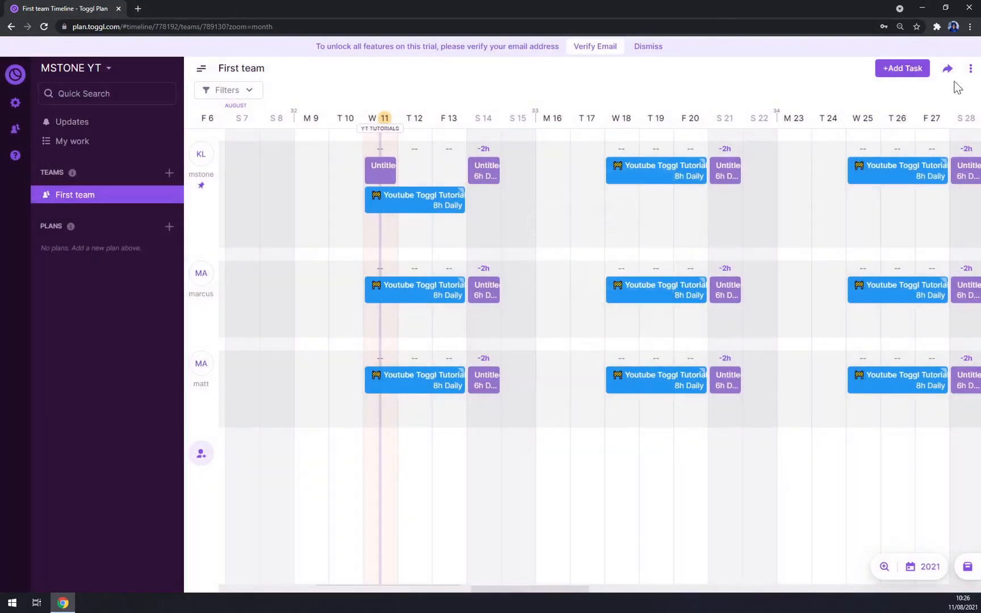
# Step: Open First team member management and invite someone new by their e-mail address
pyautogui.click(970, 70)
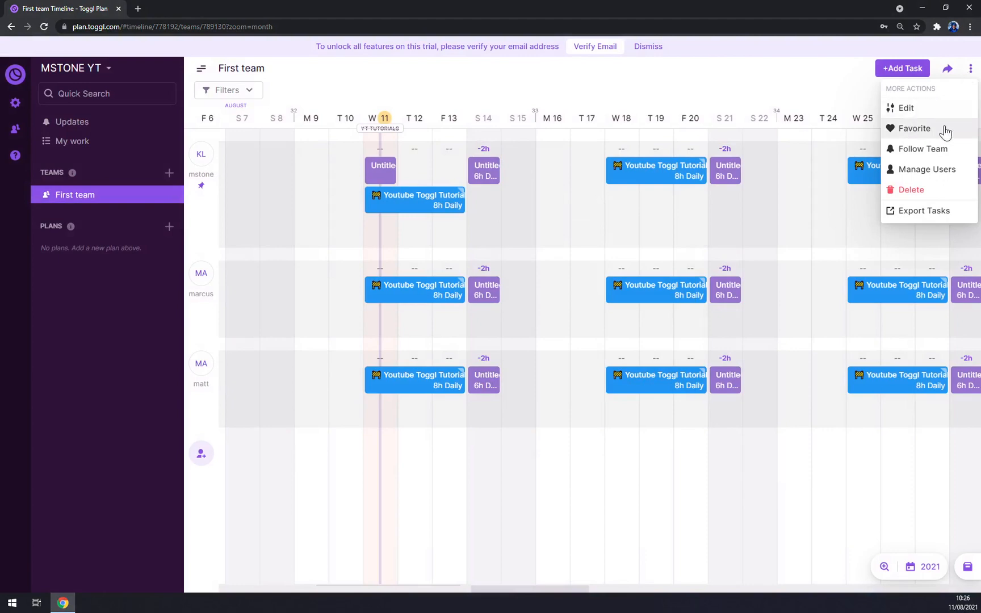
pyautogui.click(941, 170)
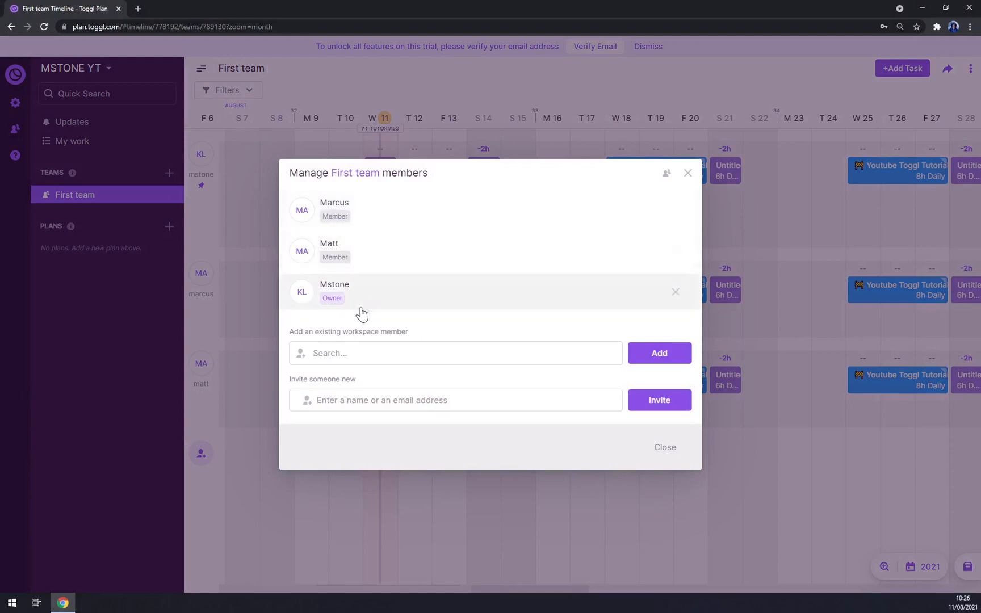
pyautogui.click(432, 353)
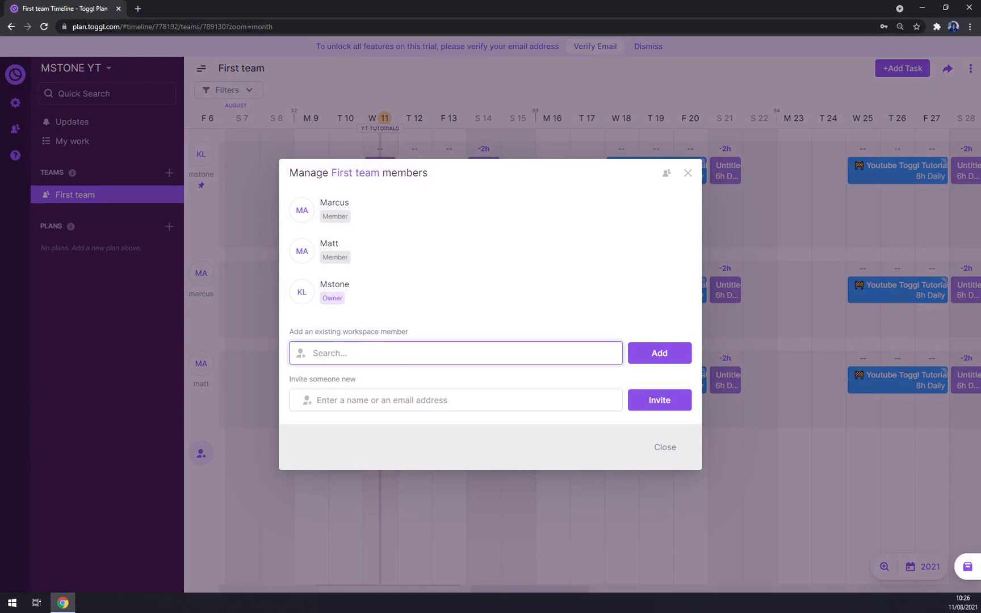
pyautogui.click(389, 399)
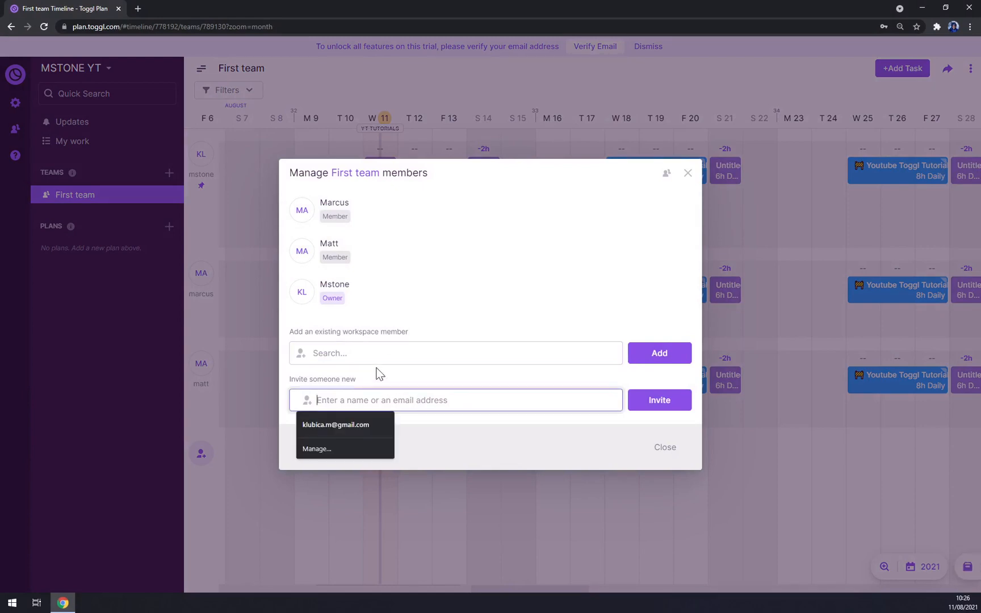
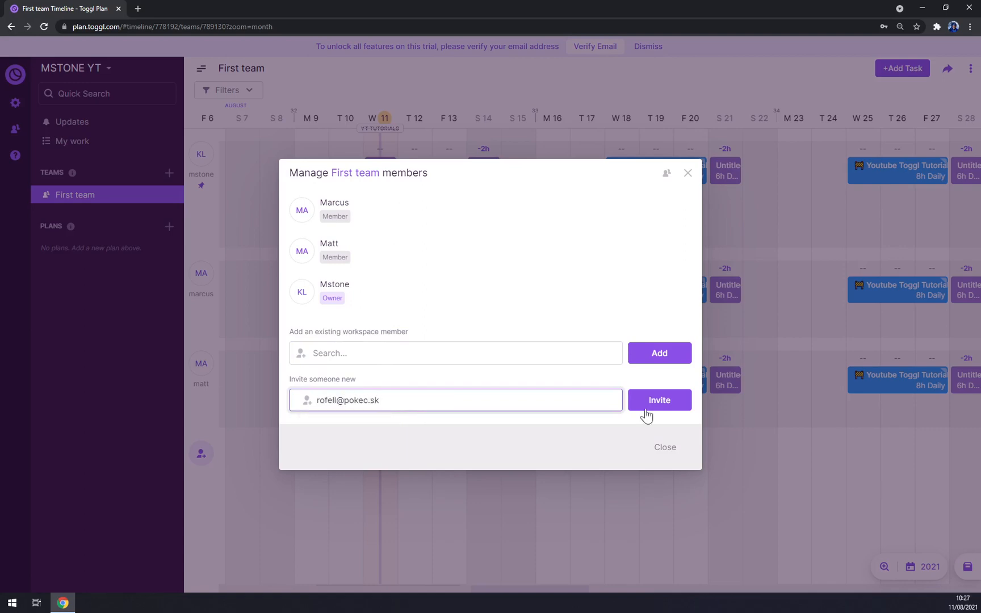
pyautogui.click(646, 416)
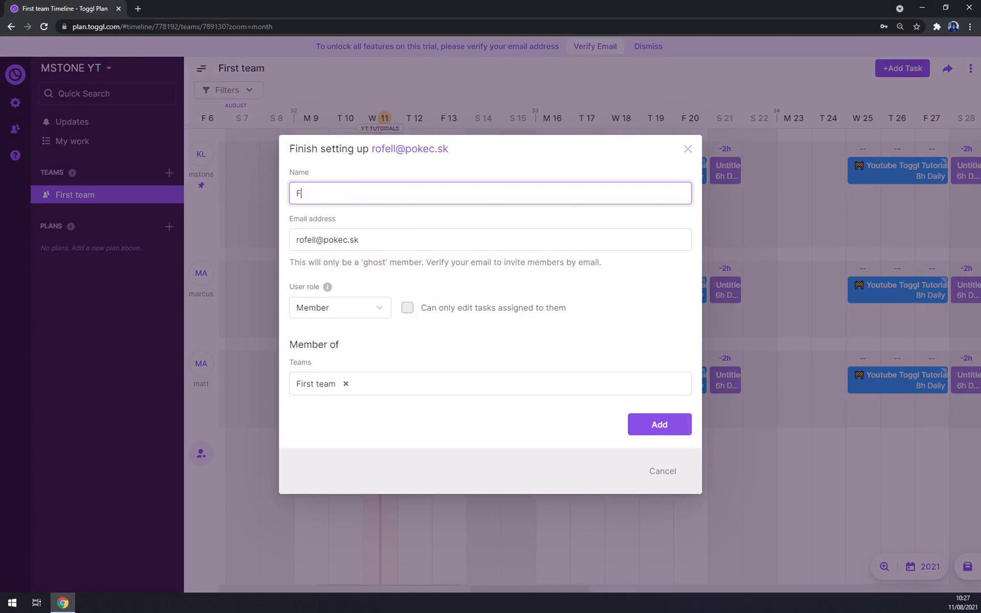
# Step: Give the new member the Admin role, add them to First team, and close the window
pyautogui.click(349, 312)
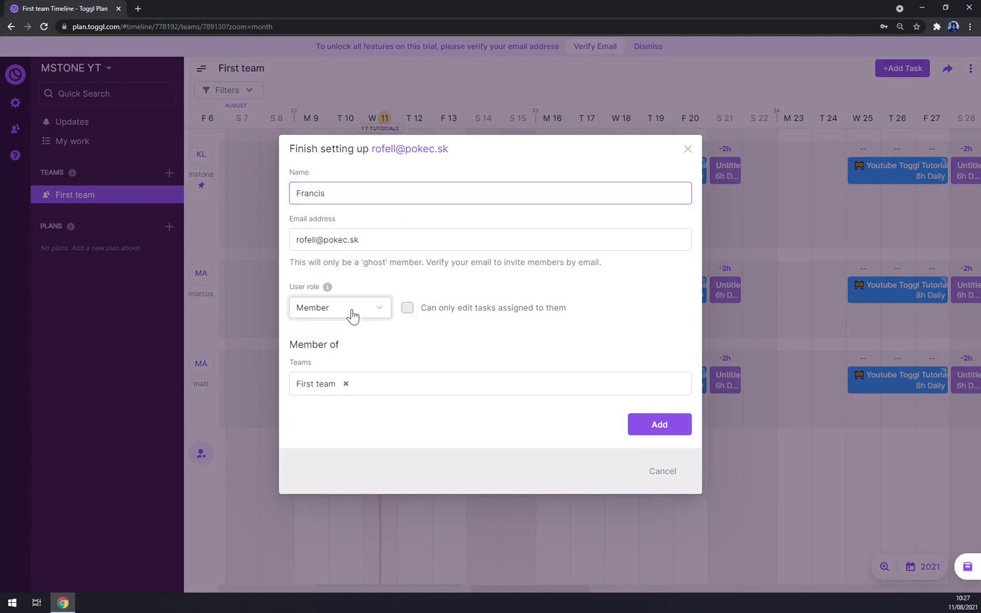
pyautogui.click(332, 329)
pyautogui.click(386, 384)
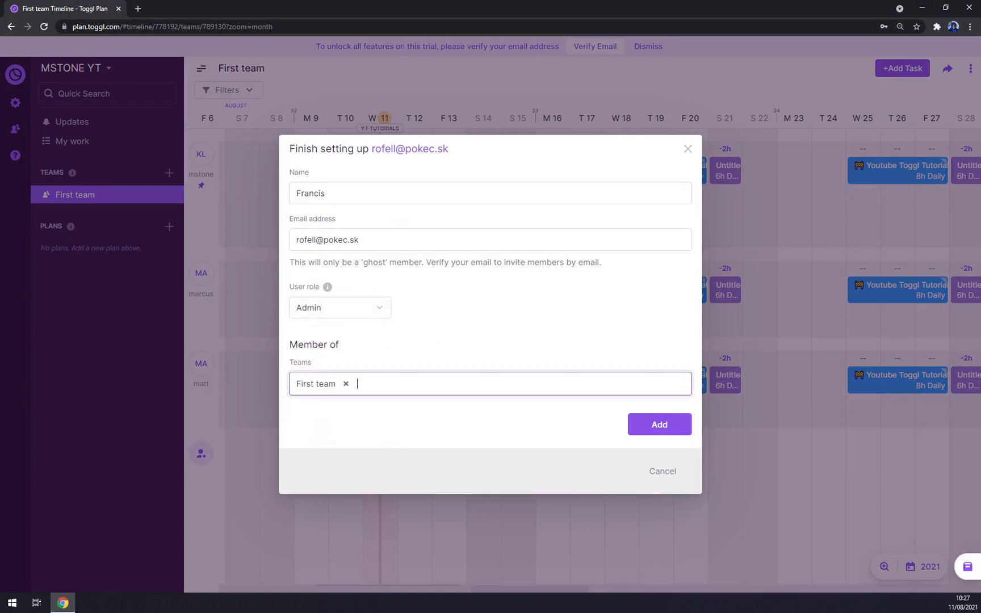
pyautogui.click(667, 432)
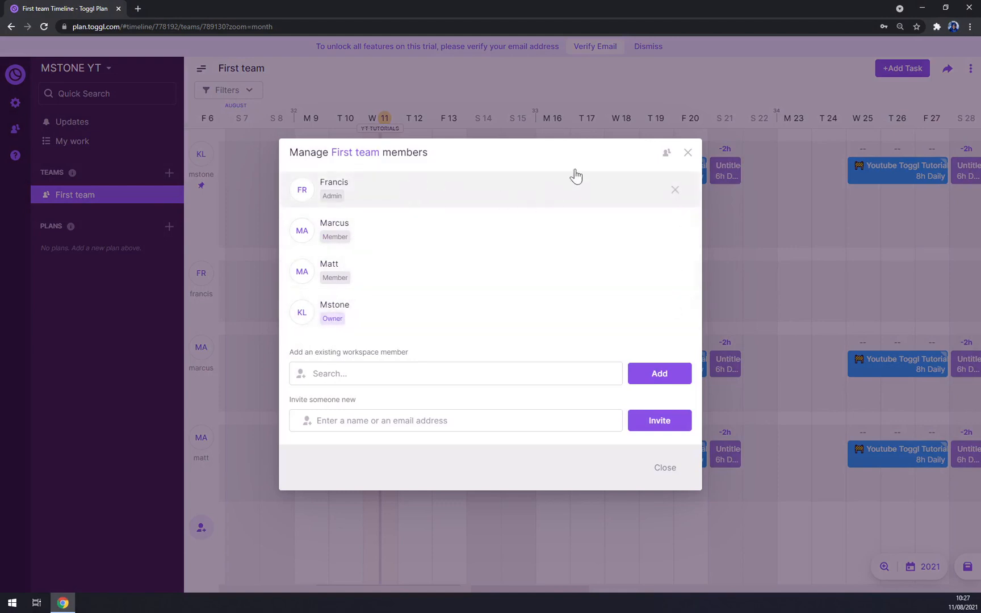
pyautogui.click(687, 153)
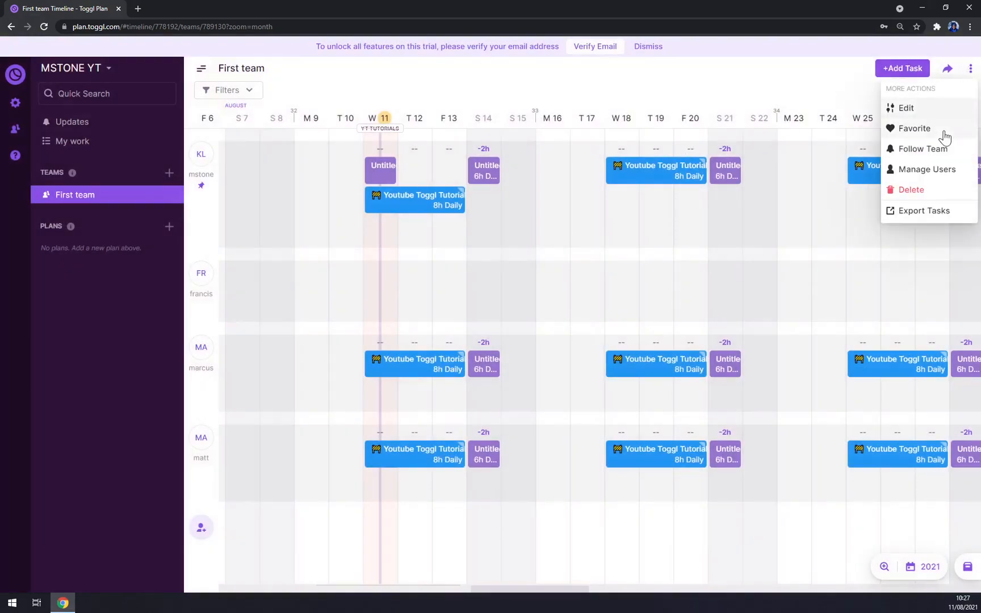
pyautogui.click(910, 190)
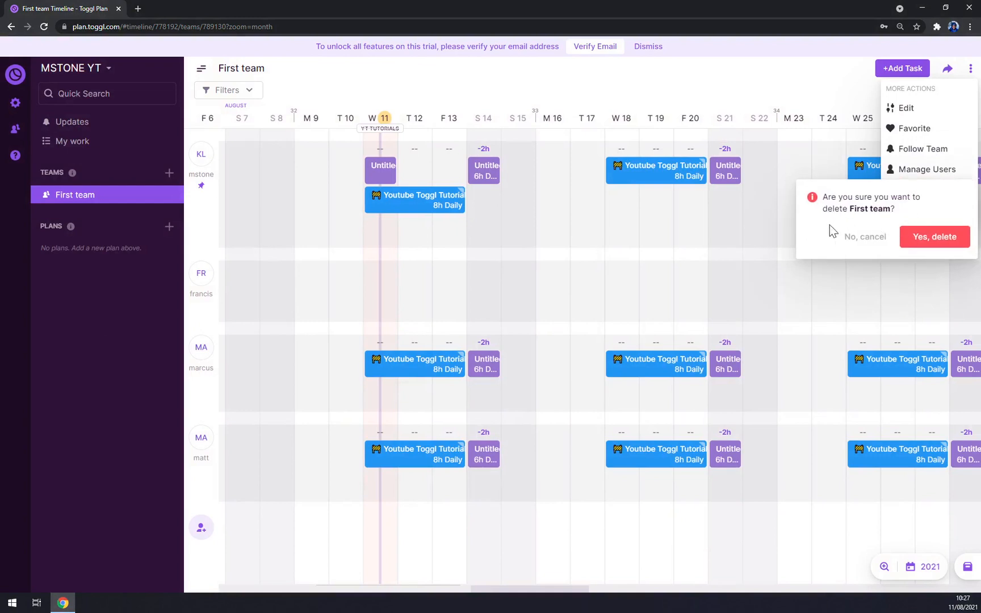
pyautogui.click(811, 83)
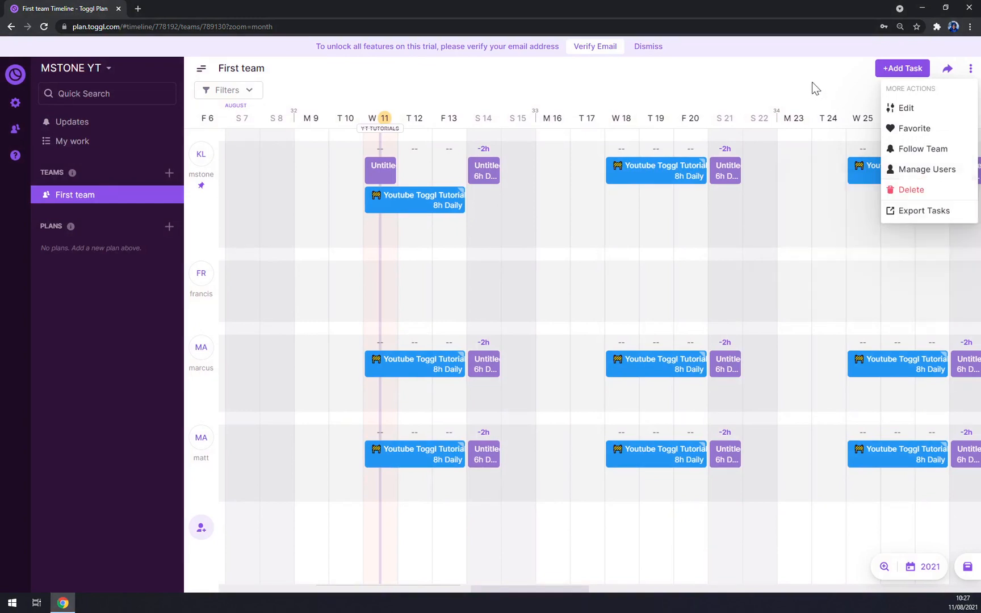
pyautogui.click(911, 212)
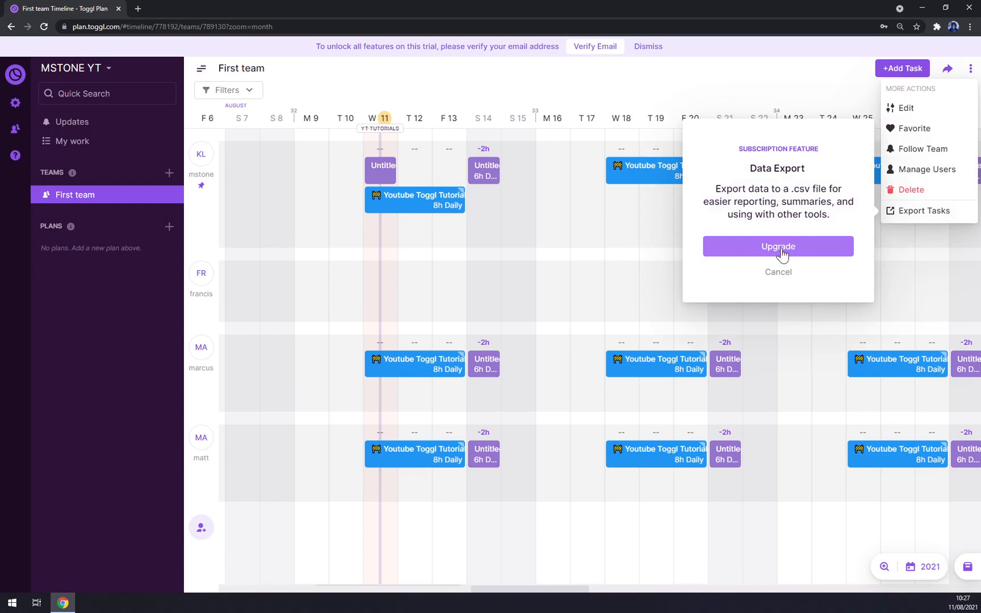
pyautogui.click(449, 96)
pyautogui.click(107, 67)
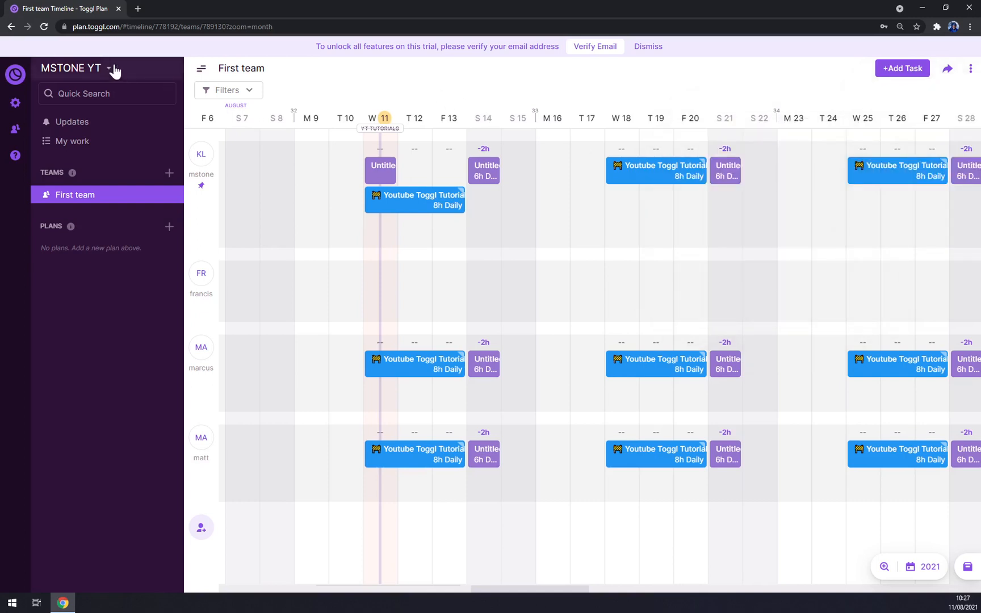
pyautogui.click(113, 66)
pyautogui.click(114, 65)
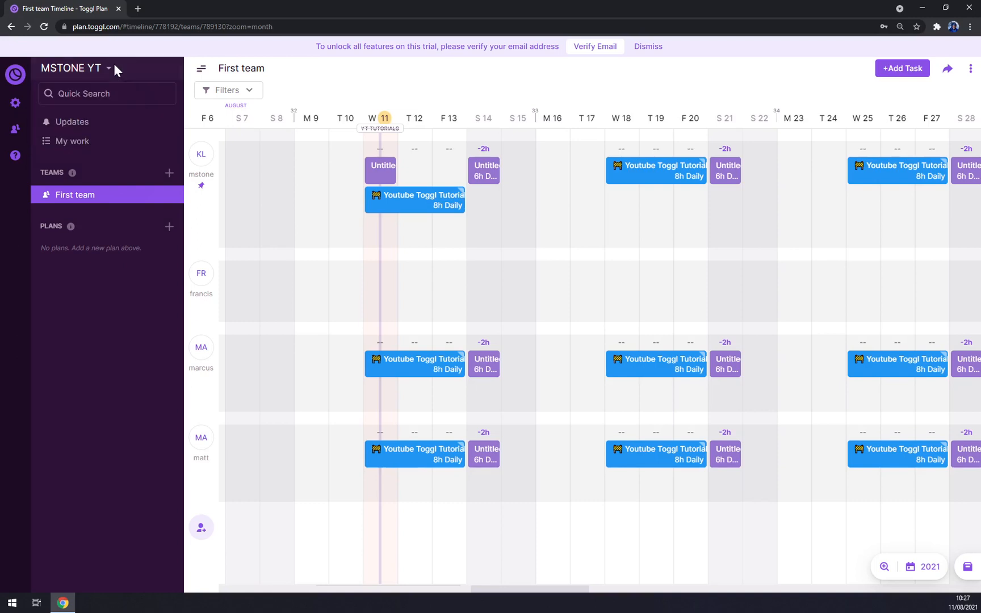
pyautogui.click(73, 126)
pyautogui.click(75, 140)
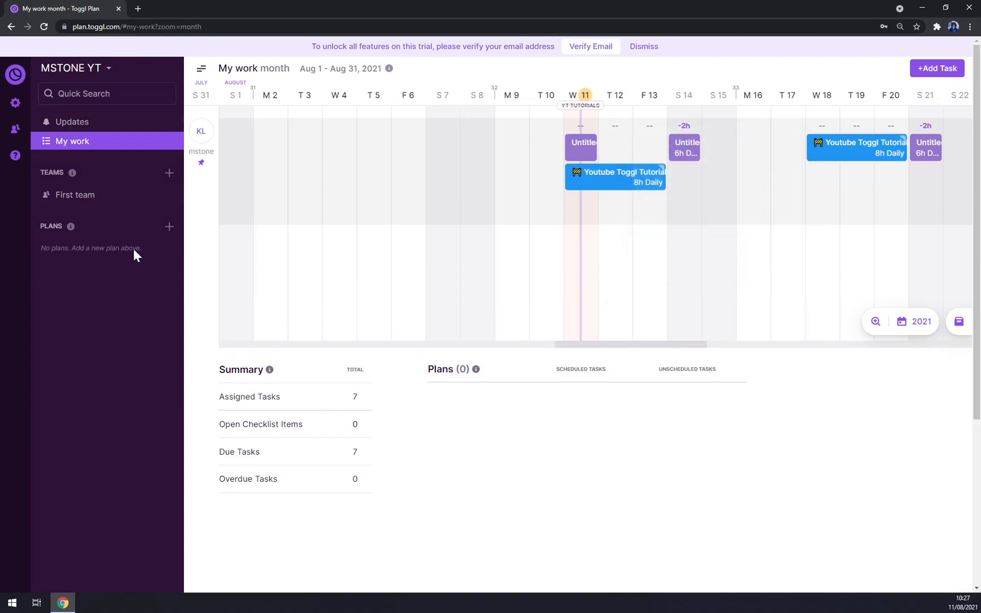
pyautogui.click(62, 197)
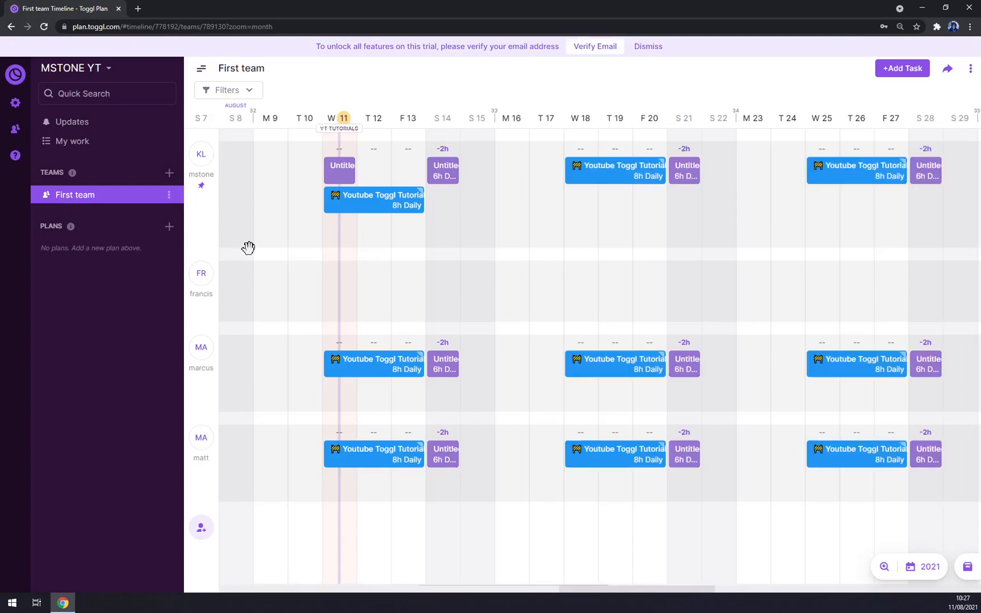
# Step: Create a team named Team Two and add all four workspace members to it
pyautogui.click(169, 173)
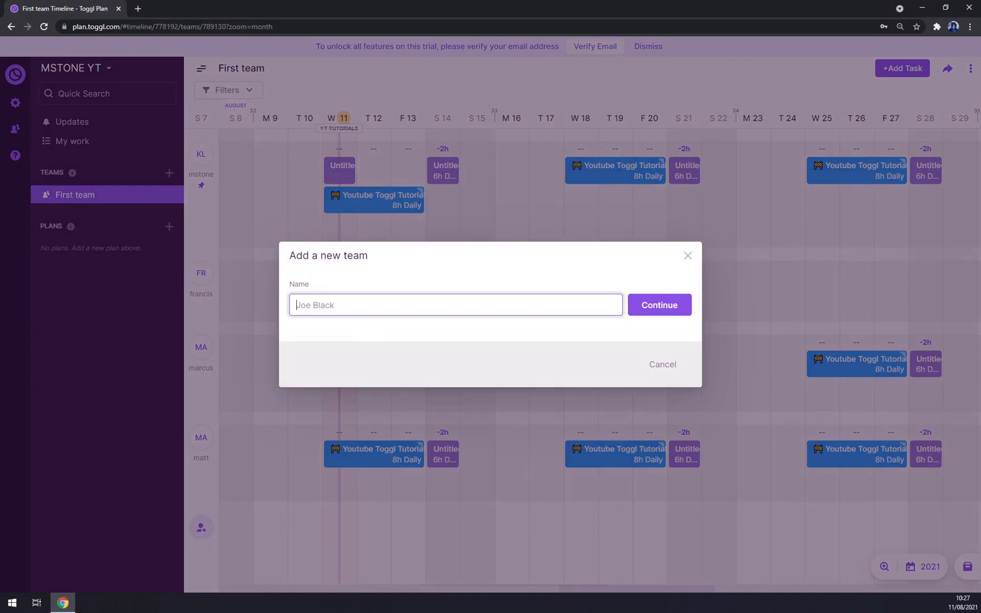
pyautogui.write('Team Two')
pyautogui.click(681, 310)
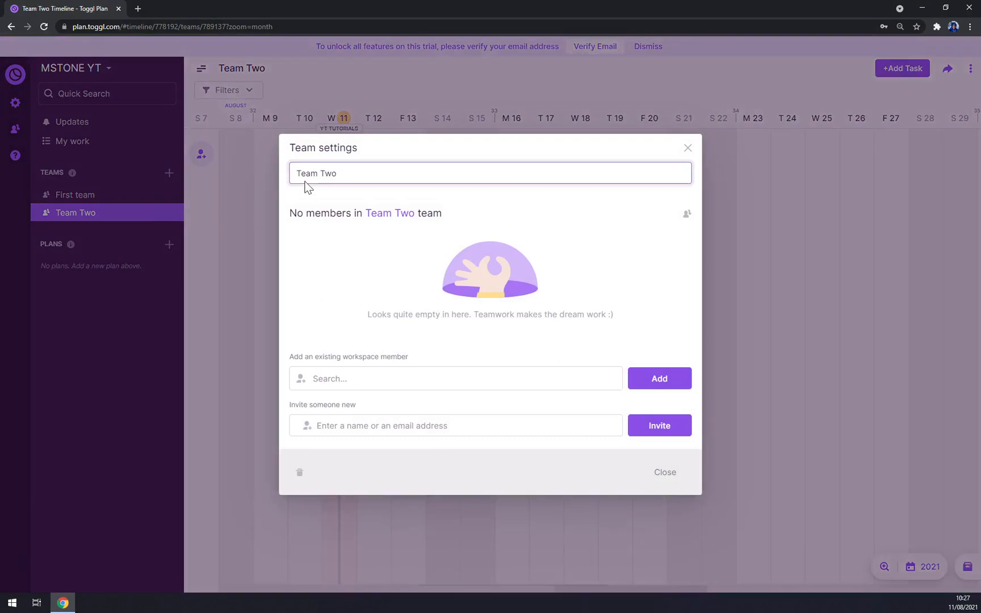
pyautogui.click(391, 378)
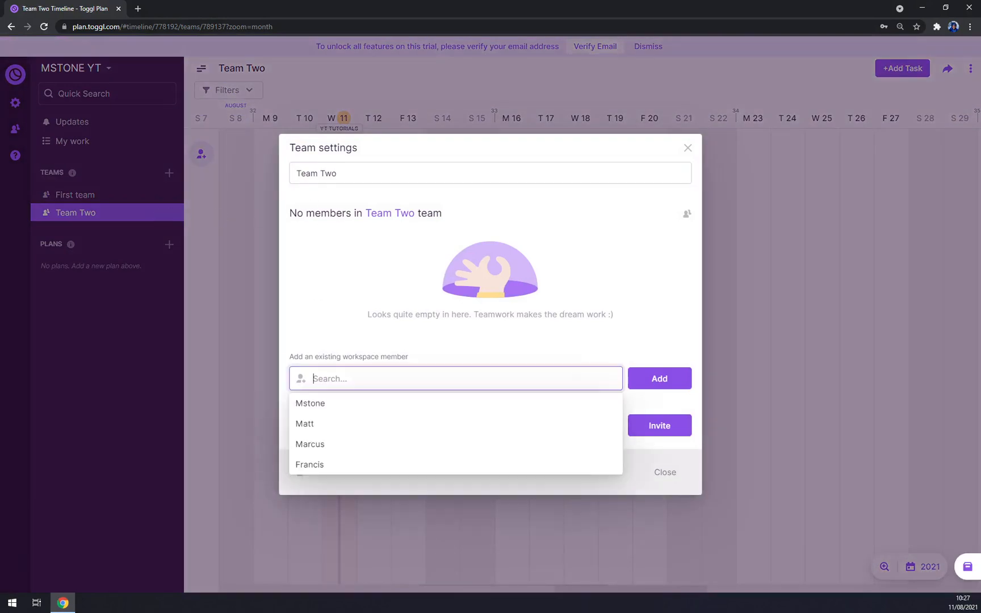
pyautogui.click(315, 408)
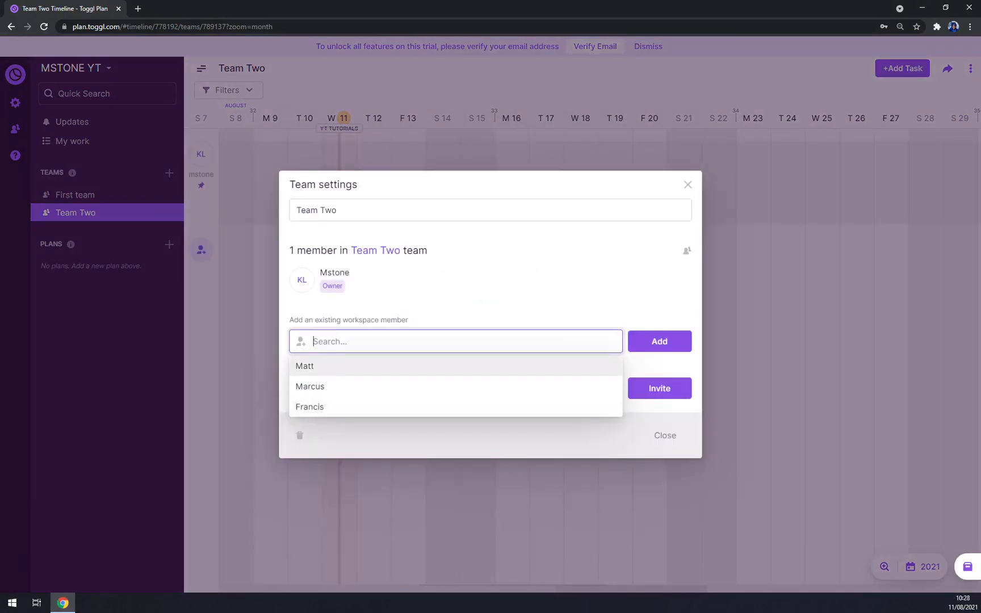
pyautogui.click(324, 371)
pyautogui.click(324, 383)
pyautogui.click(335, 407)
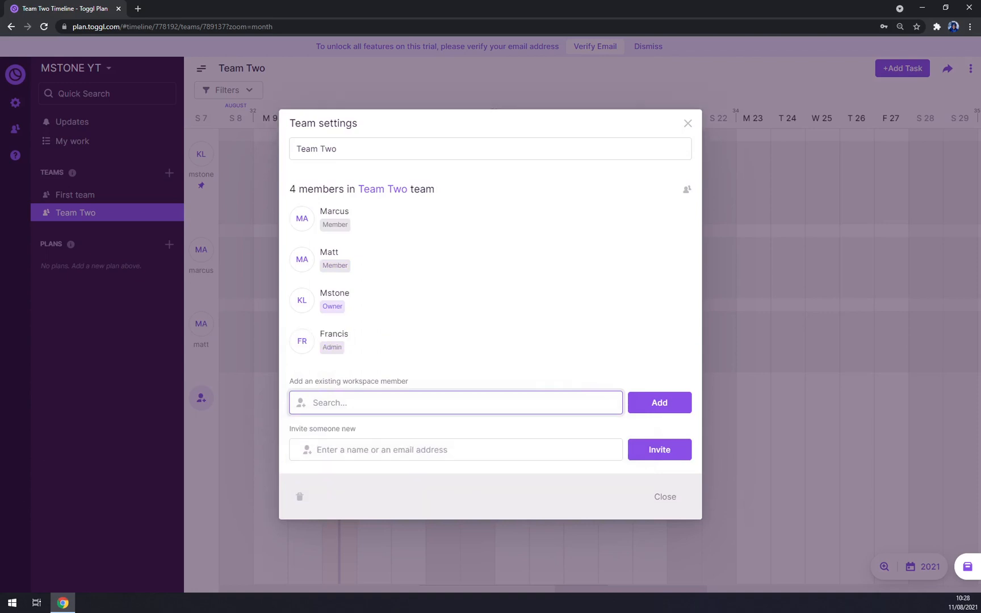
pyautogui.click(663, 495)
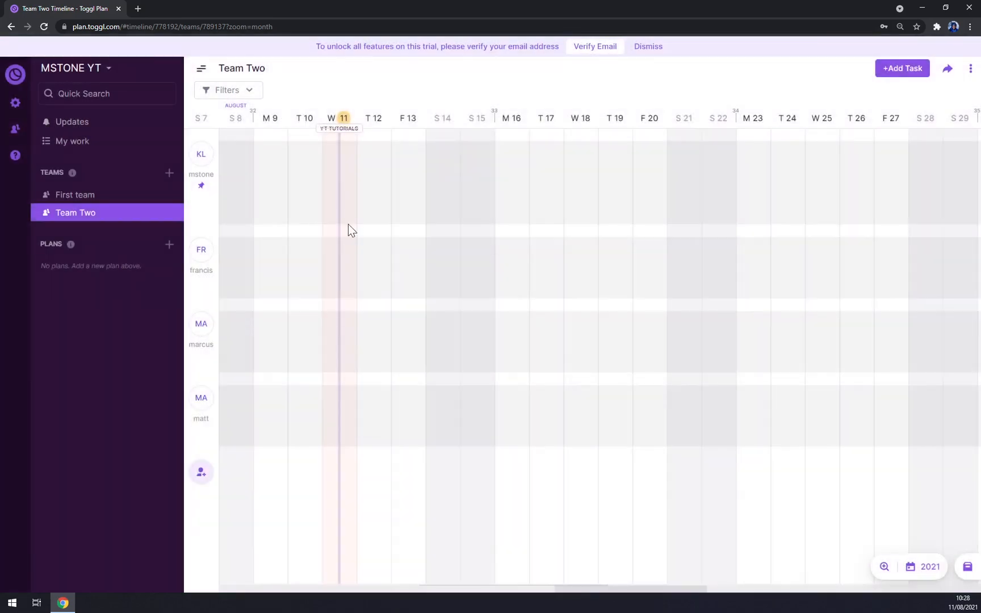
# Step: Add a Team Two task assigned to every member, then sign out of Toggl Plan
pyautogui.click(341, 161)
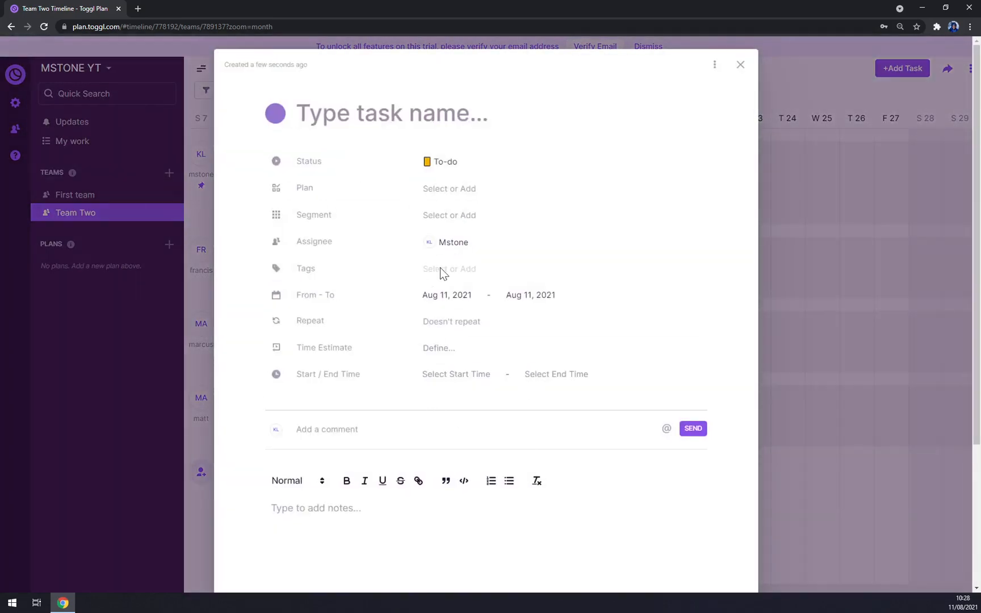
pyautogui.click(455, 249)
pyautogui.click(458, 284)
pyautogui.click(451, 304)
pyautogui.click(454, 282)
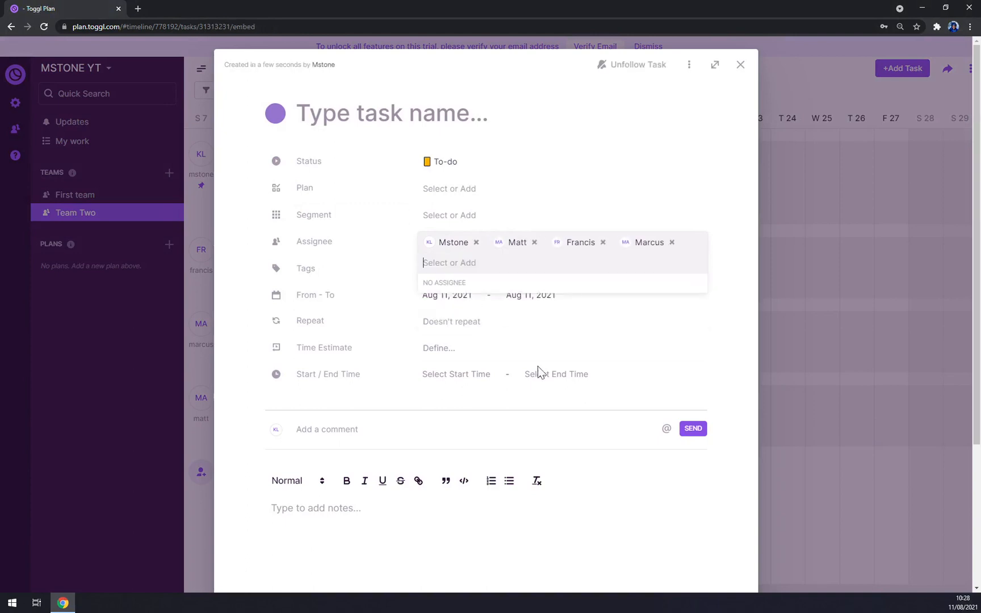
pyautogui.click(690, 119)
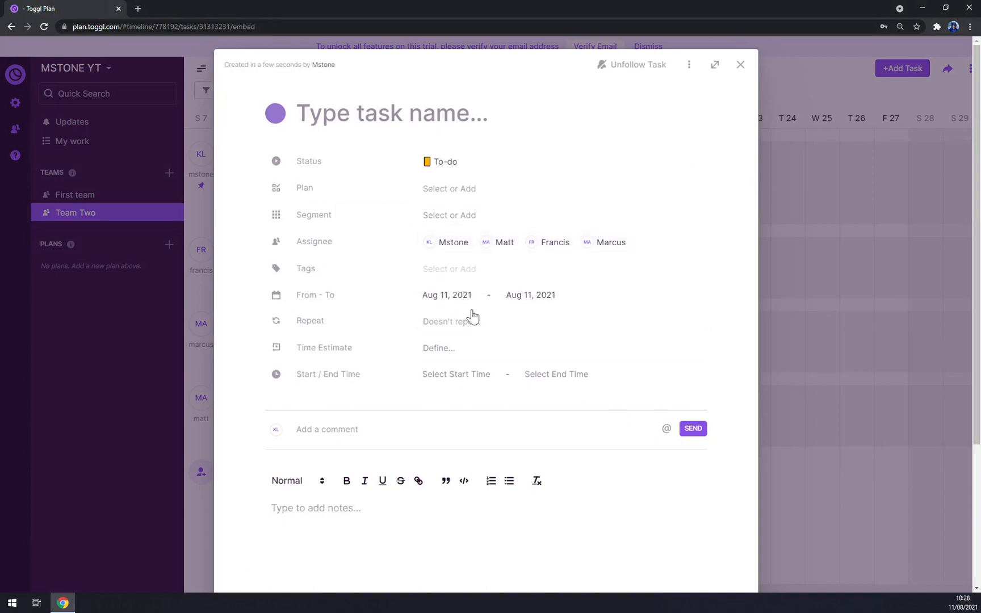
pyautogui.click(742, 67)
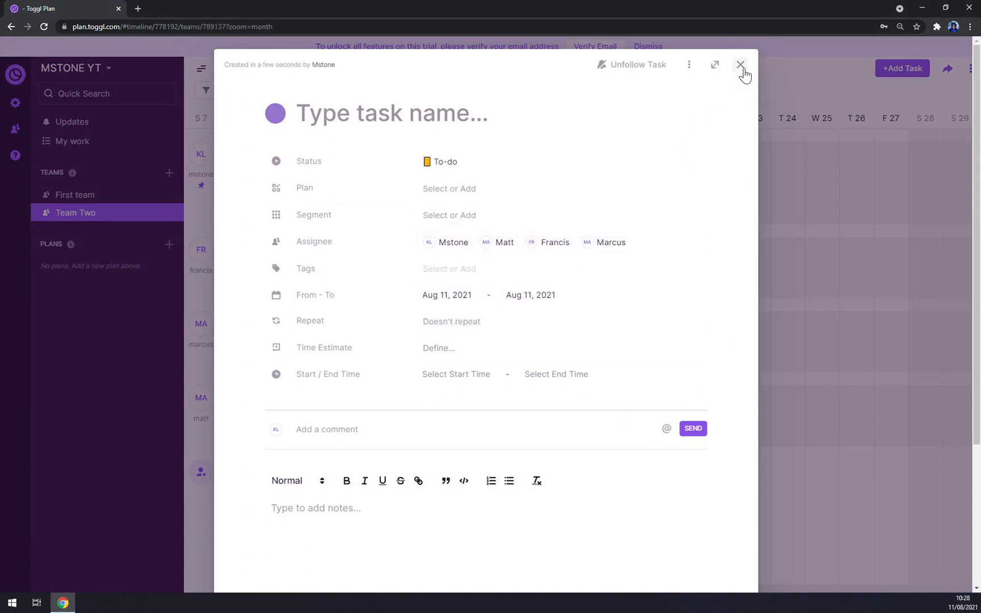
pyautogui.click(102, 75)
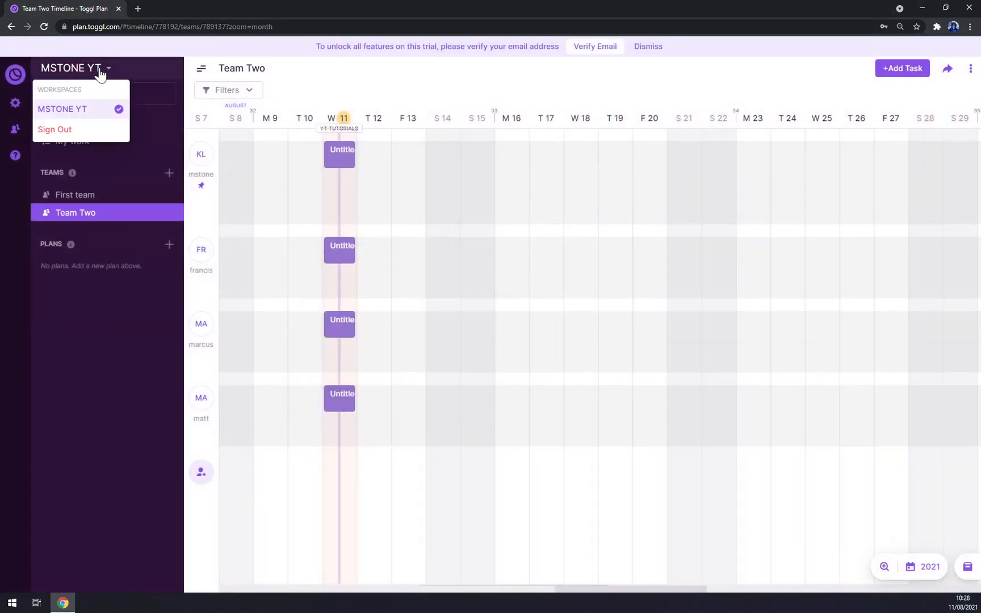
pyautogui.click(52, 132)
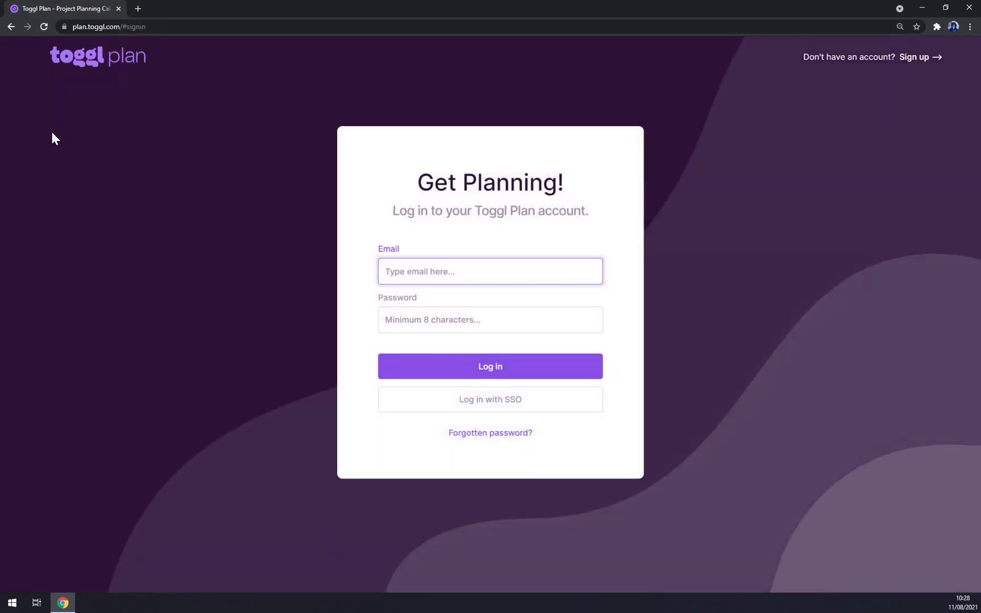